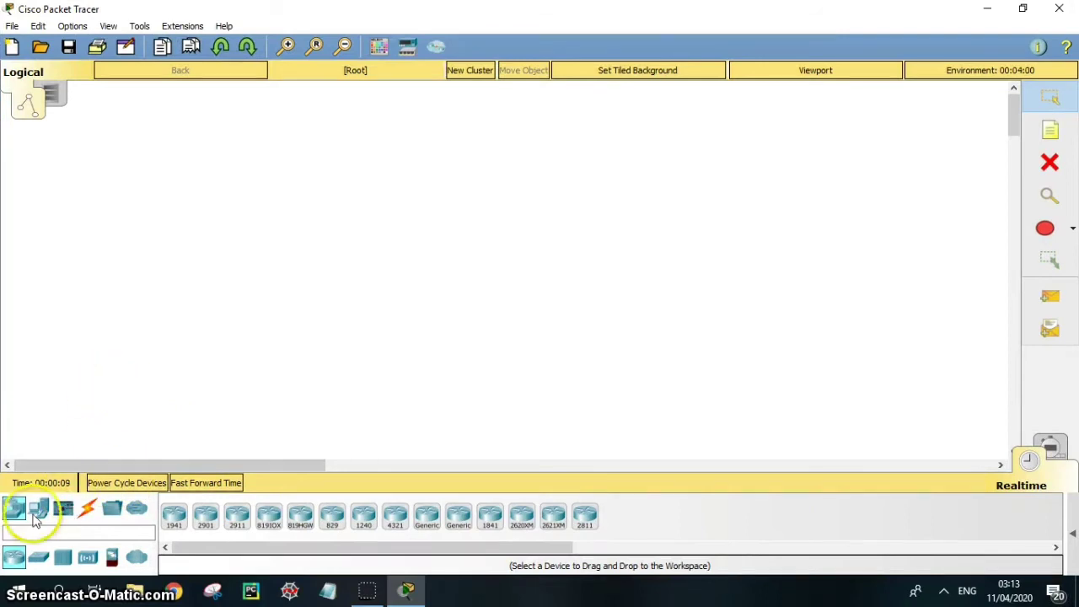
Place three generic PCs in a row in the lower-left part of the workspace.
left_click(39, 510)
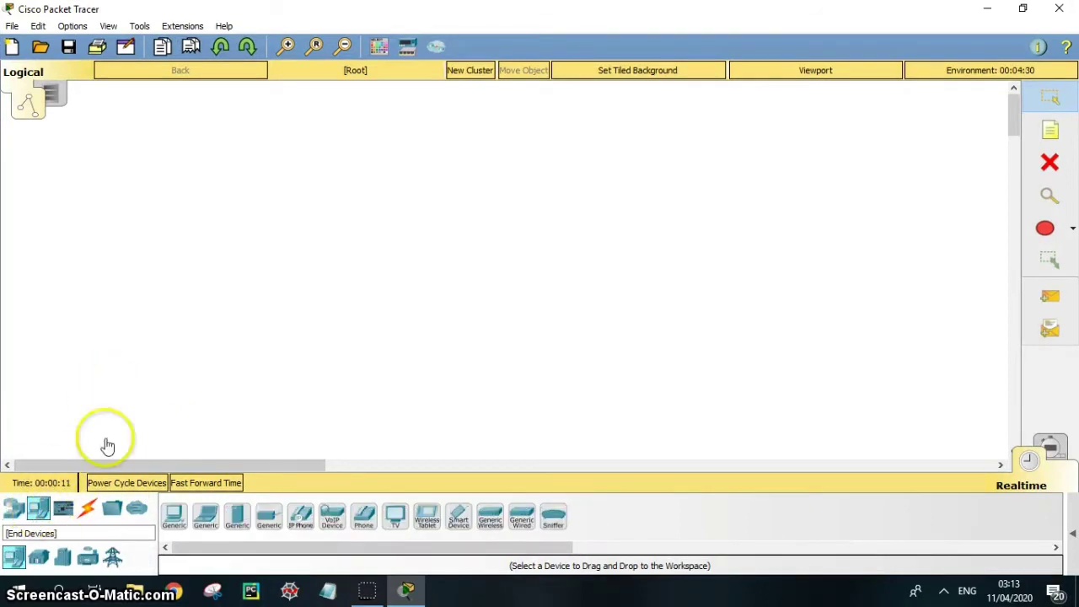
left_click(174, 521)
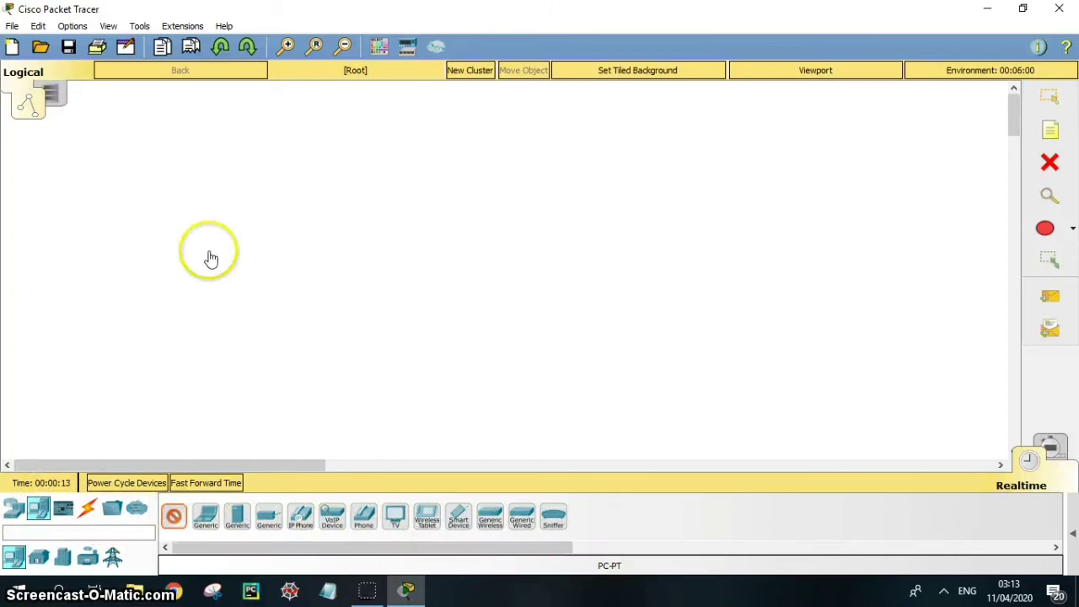
left_click(136, 351)
left_click(175, 514)
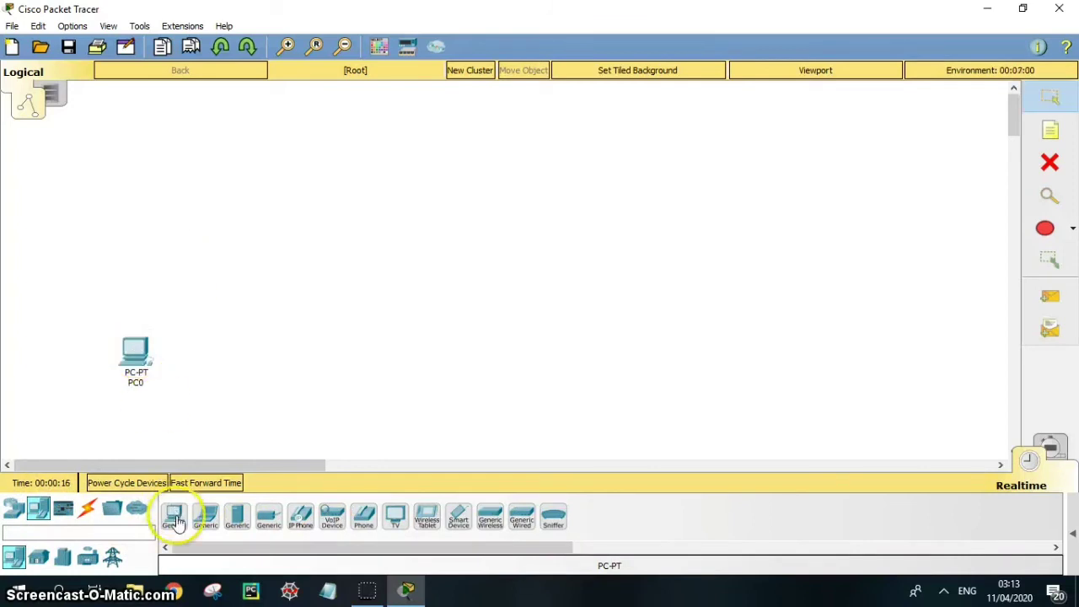
left_click(221, 356)
left_click(174, 518)
left_click(306, 365)
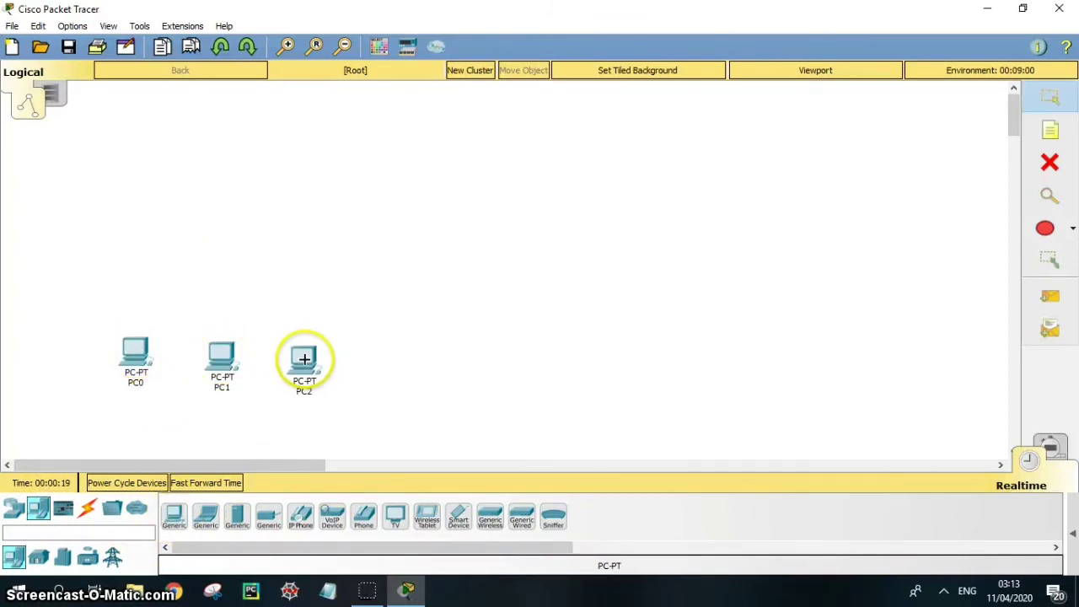
Add three more generic PCs to the row, spaced out to the right of PC2 as a second group.
left_click(174, 516)
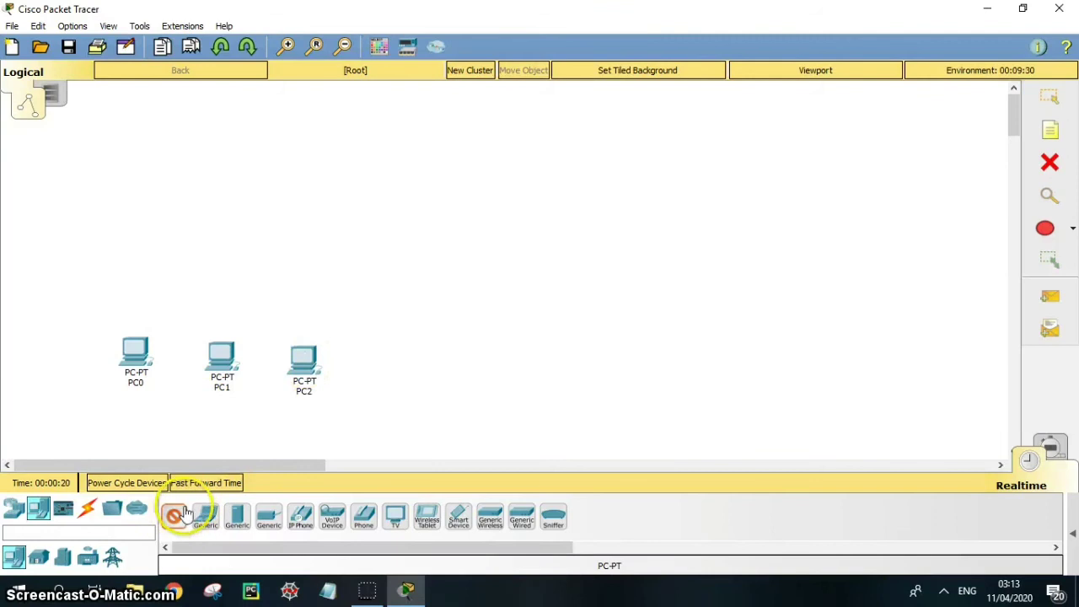
left_click(511, 357)
left_click(174, 516)
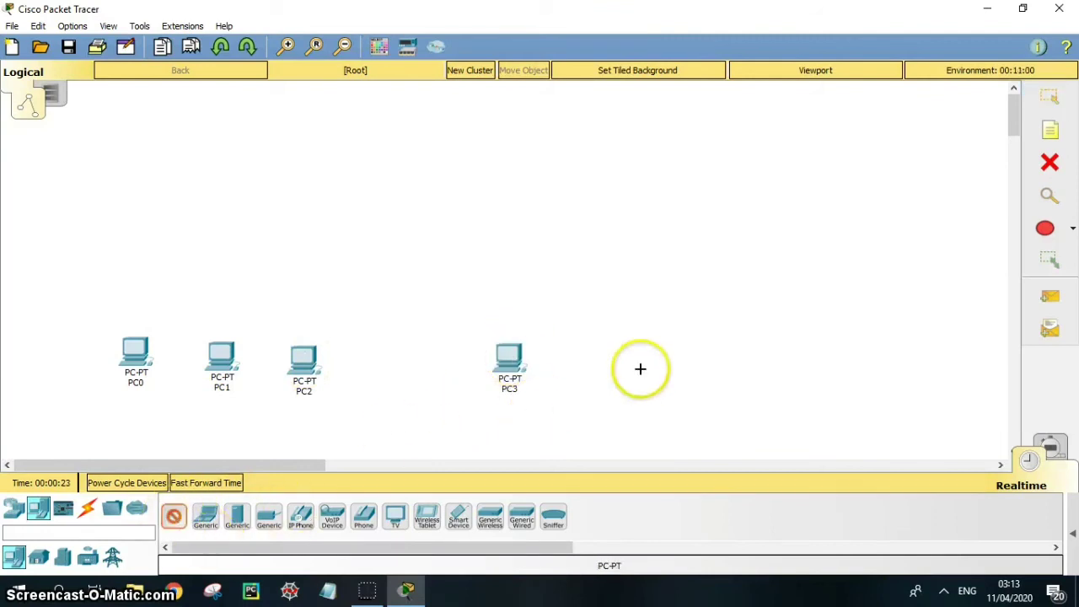
left_click(623, 361)
left_click(176, 517)
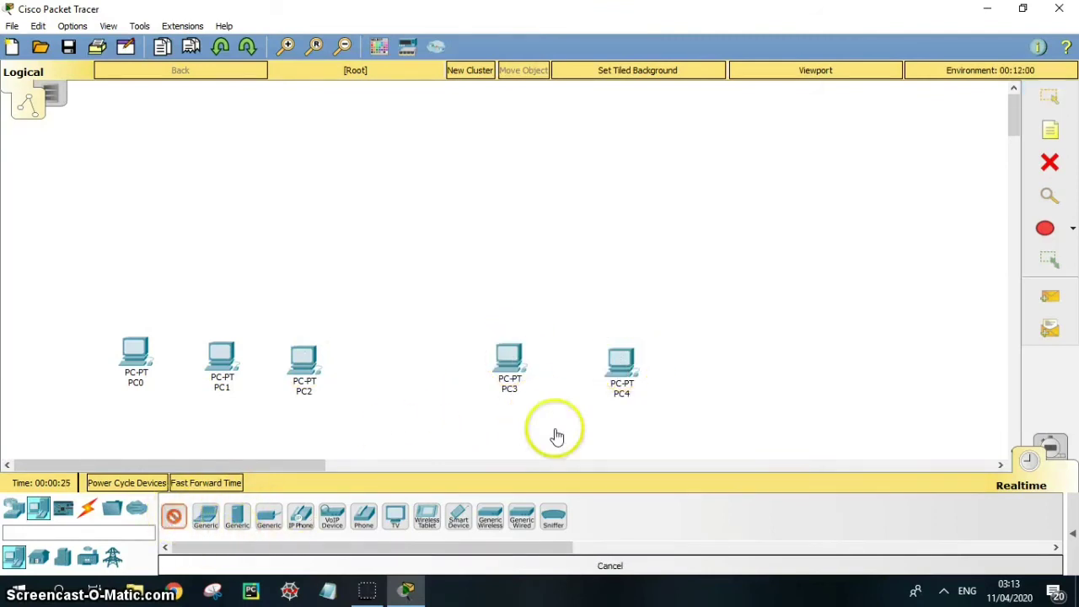
left_click(728, 363)
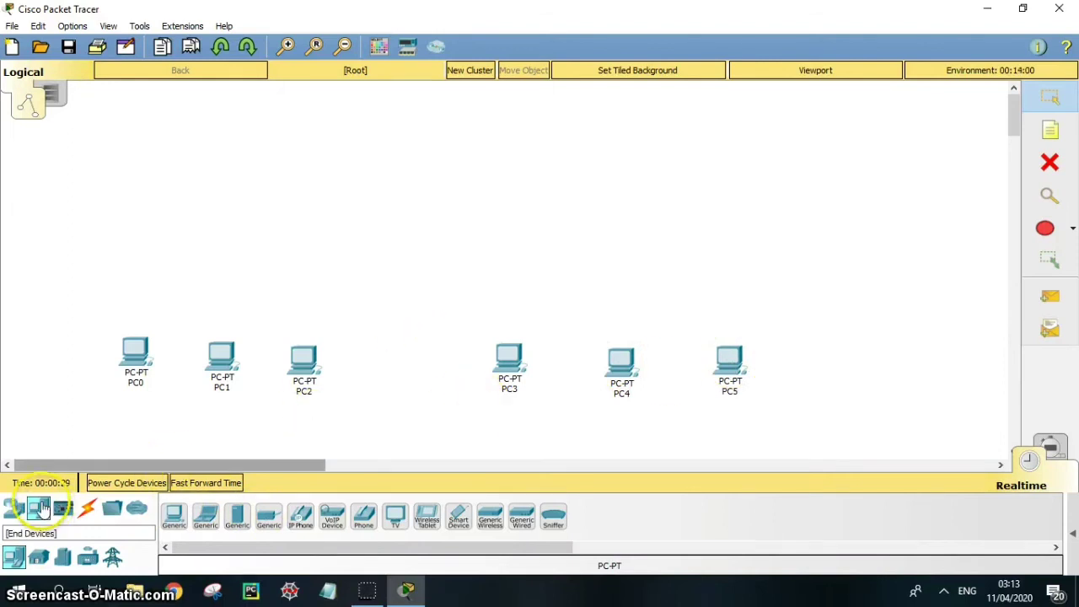
Place two 2960 switches, one above each group of PCs.
left_click(15, 510)
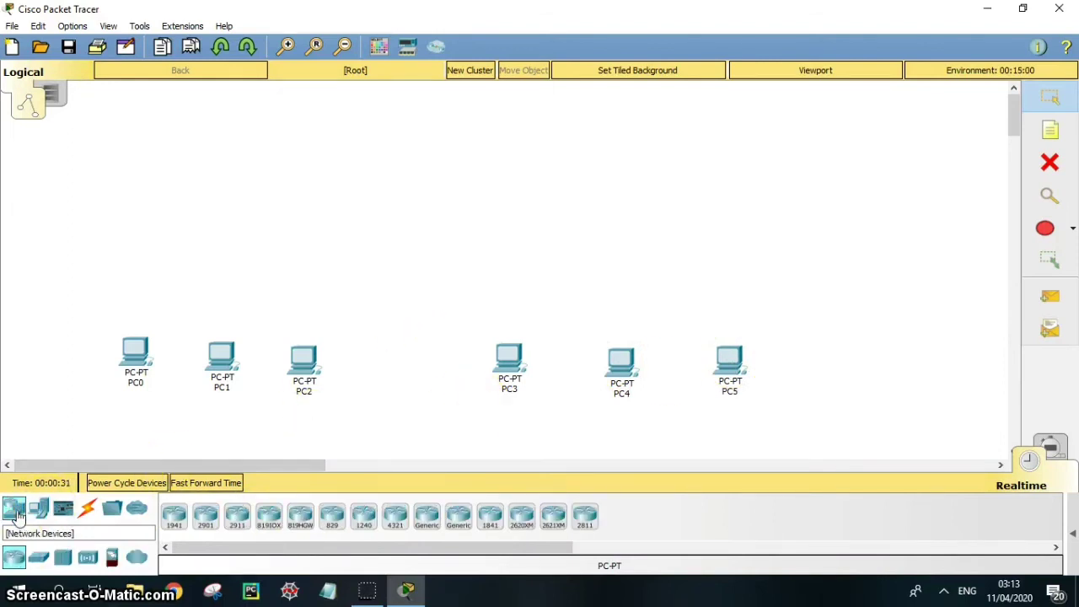
left_click(39, 557)
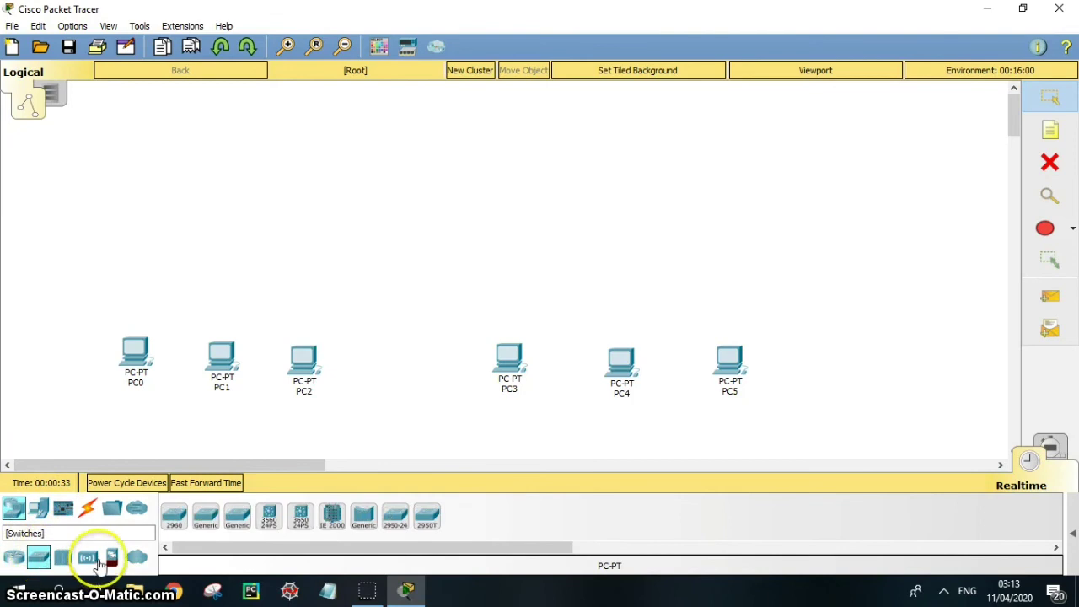
left_click(174, 514)
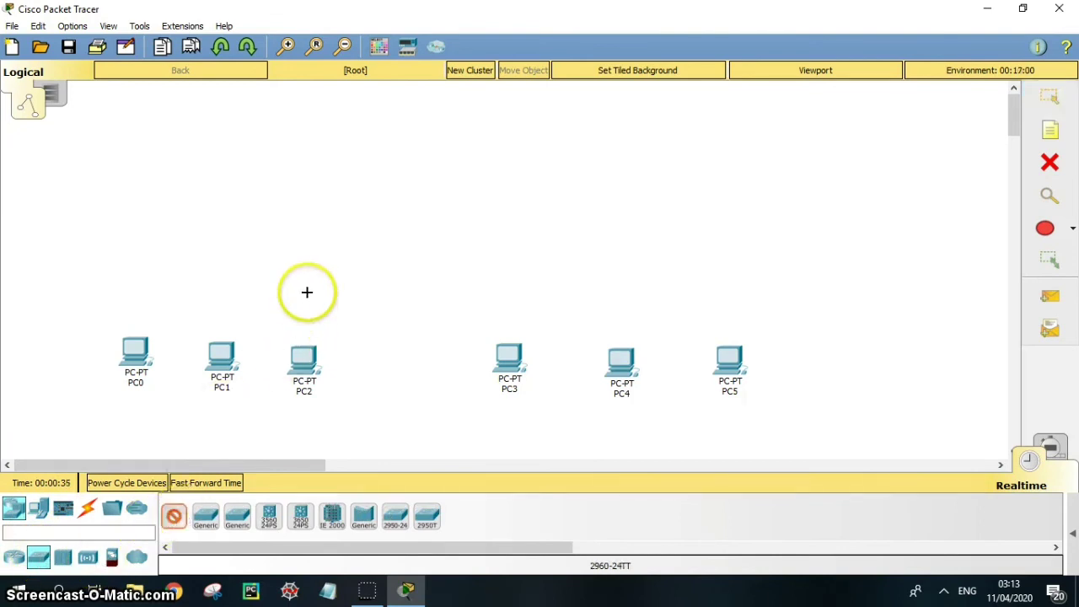
left_click(295, 246)
left_click(174, 512)
left_click(520, 255)
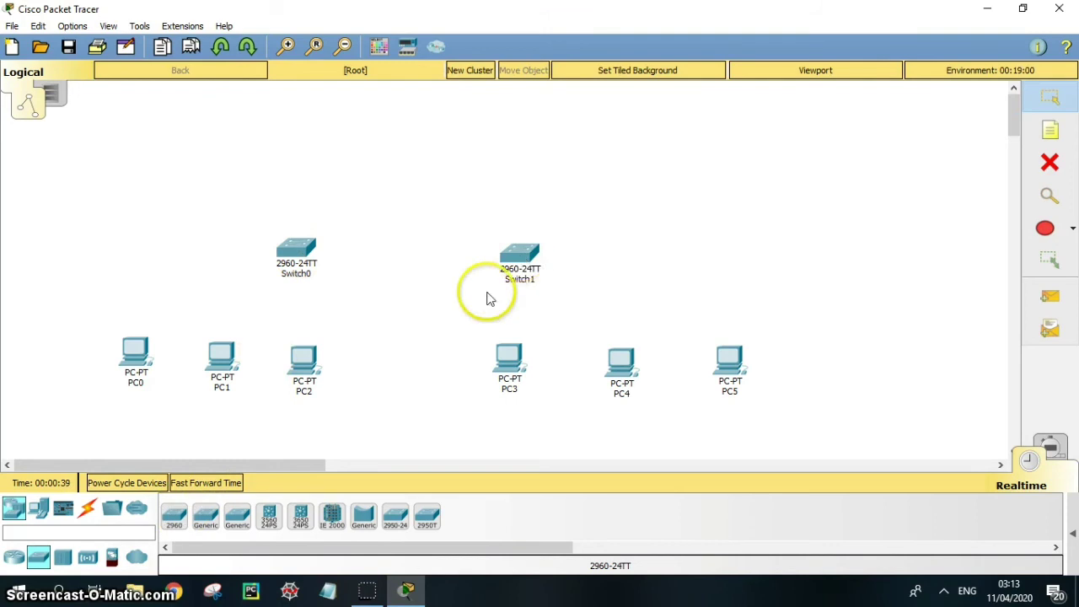
Place an 1841 router above and between the two switches.
left_click(39, 555)
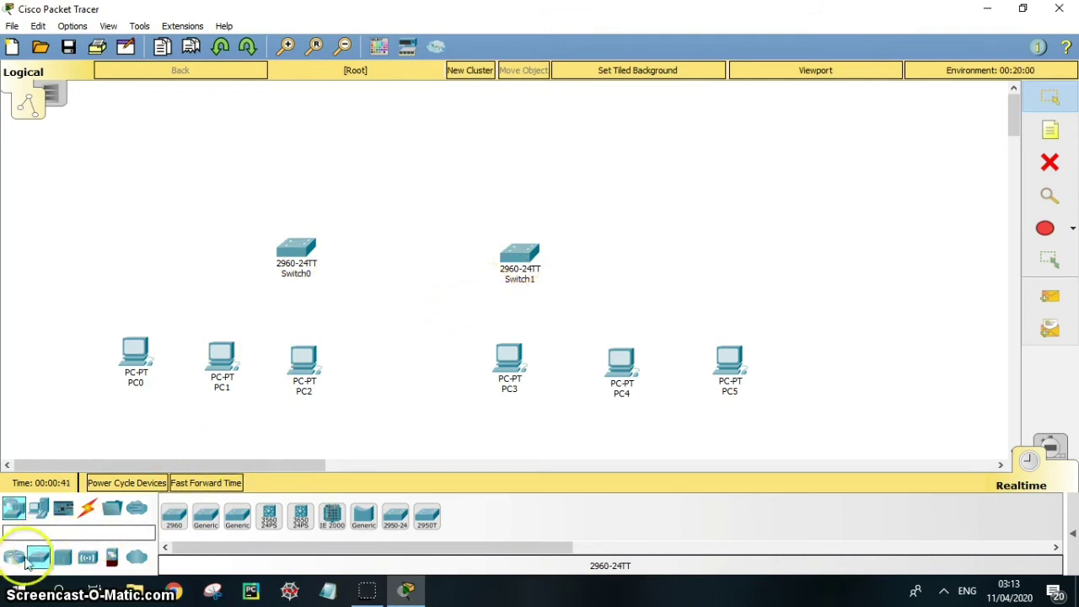
left_click(13, 559)
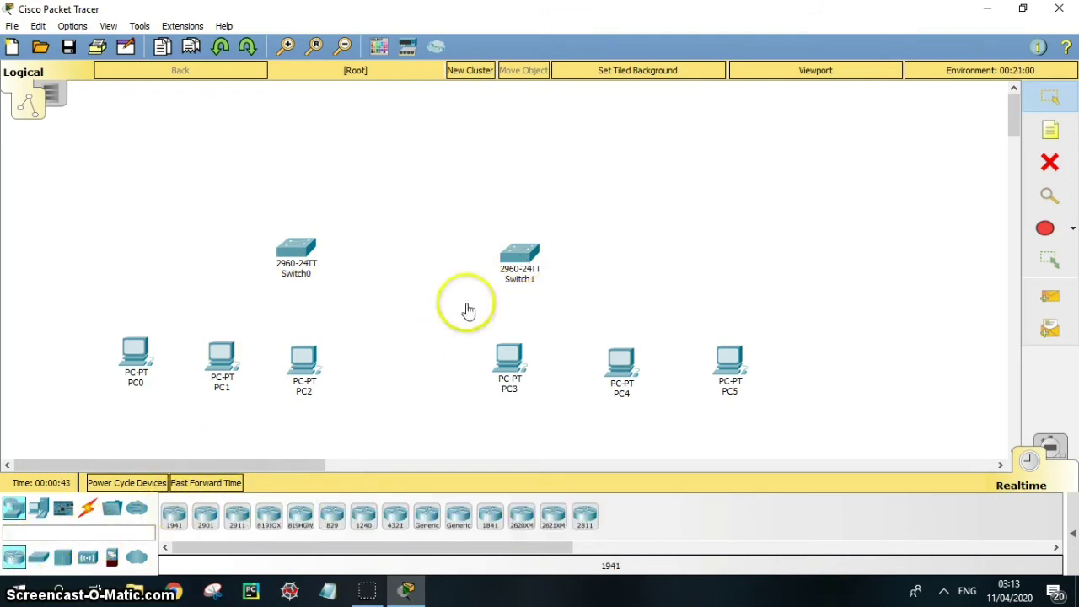
left_click(489, 516)
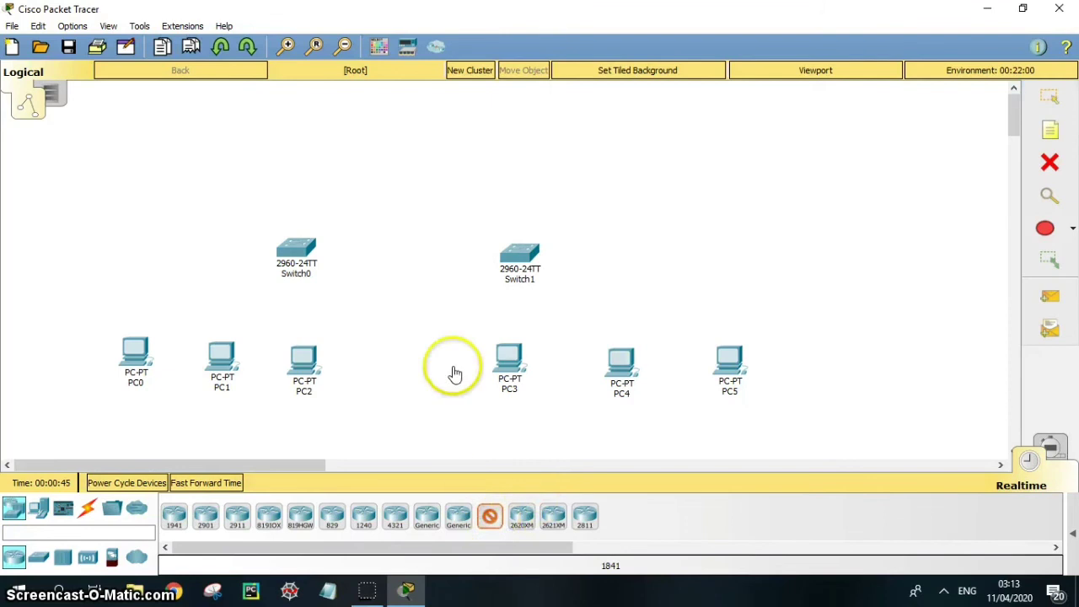
left_click(400, 182)
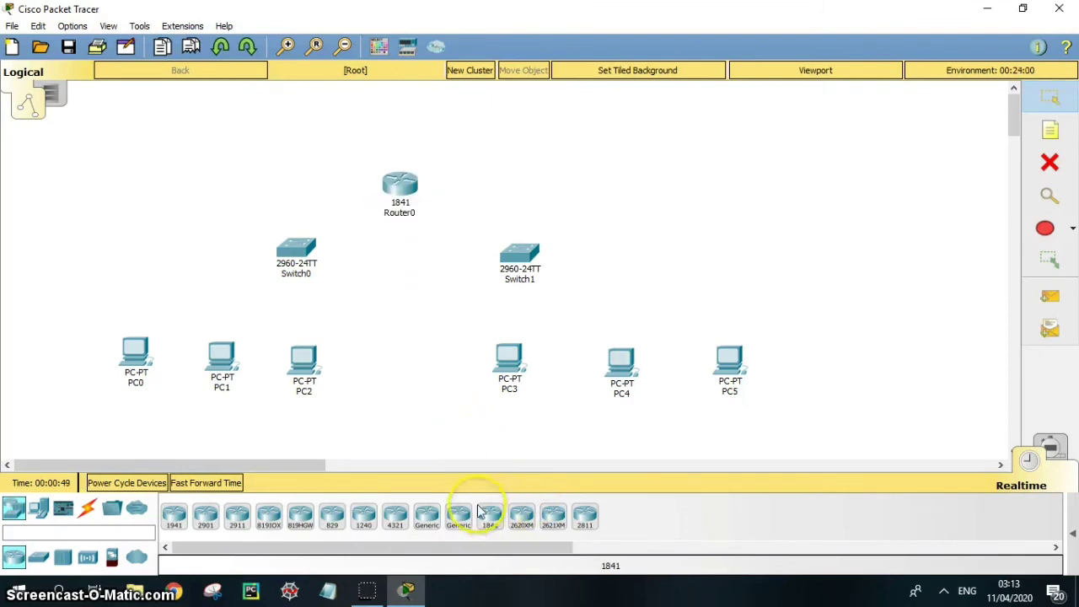
Add a note above the router reading "80.58.8.0 /28".
left_click(1050, 131)
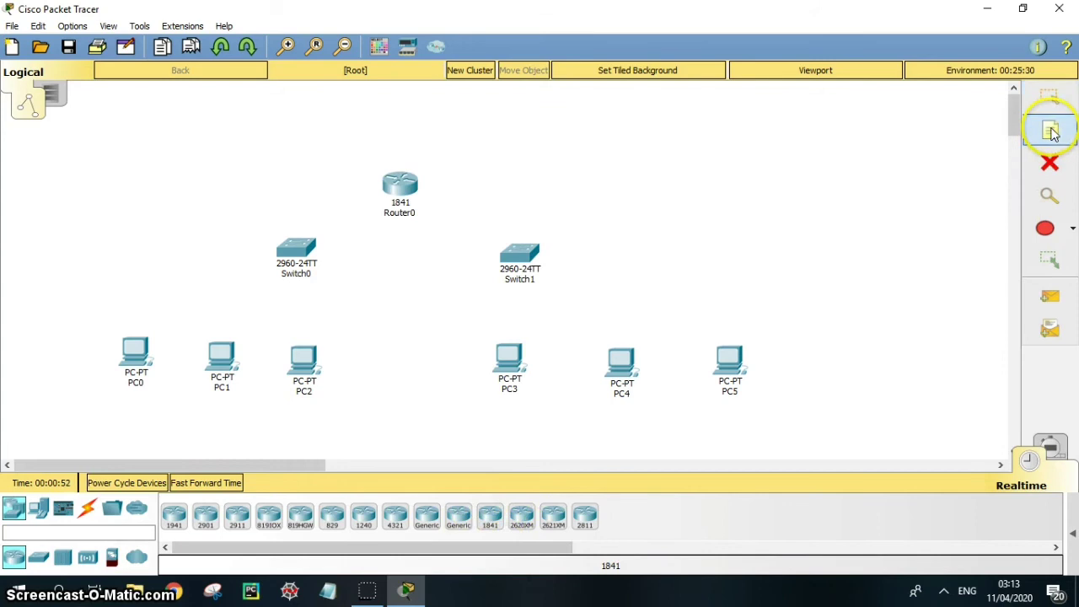
left_click(354, 139)
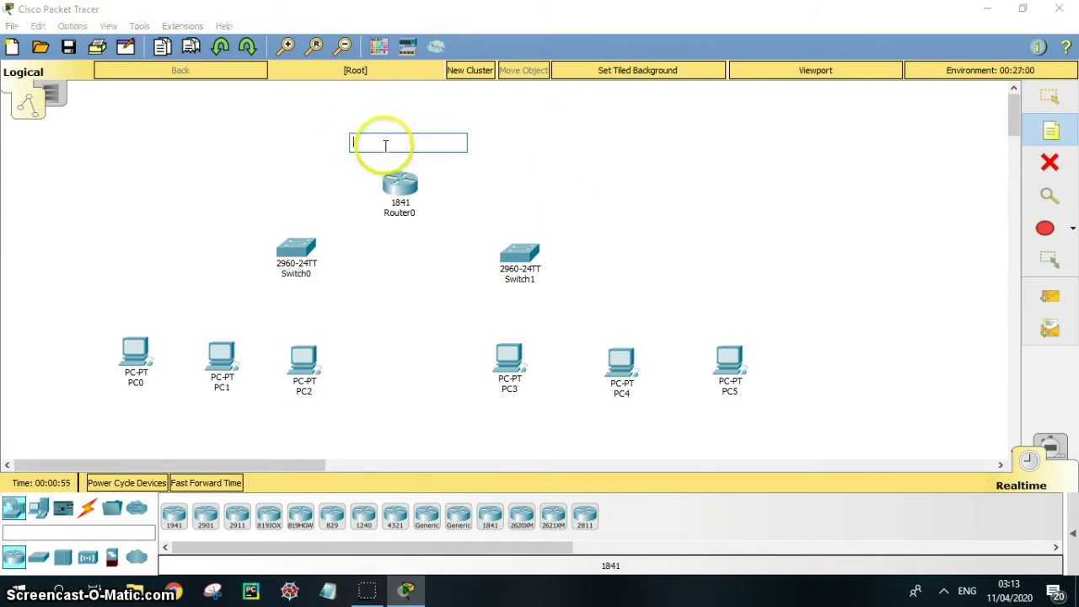
type("80.58.8.0 /28")
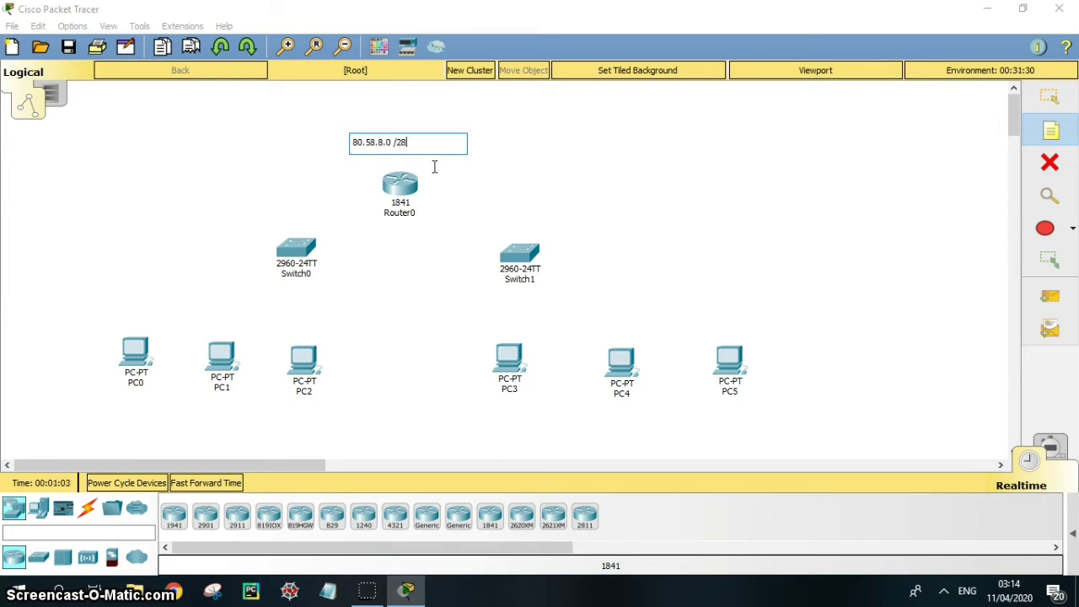
Add a note above Switch1 with the lines "/28", "255.255.255.240" and "256 - 240 = 16".
left_click(490, 145)
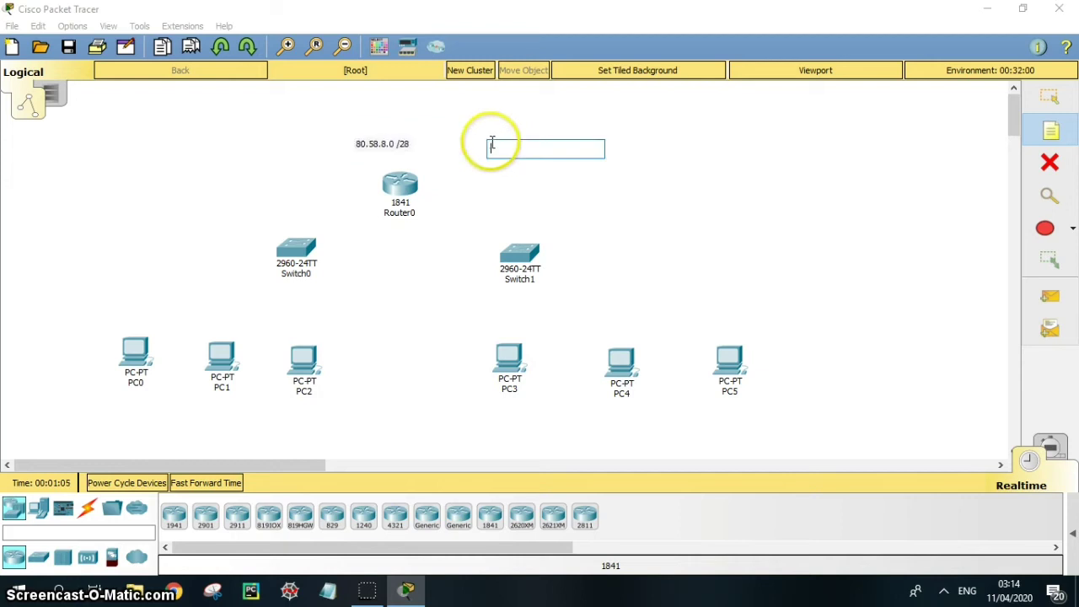
type("/")
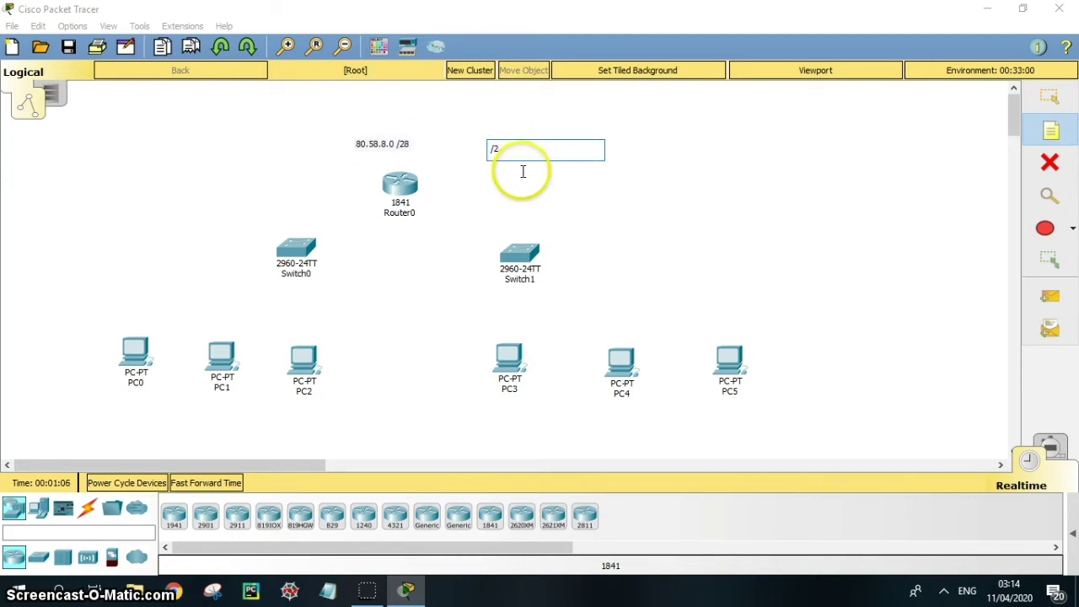
type("28")
key("Return")
key("Return")
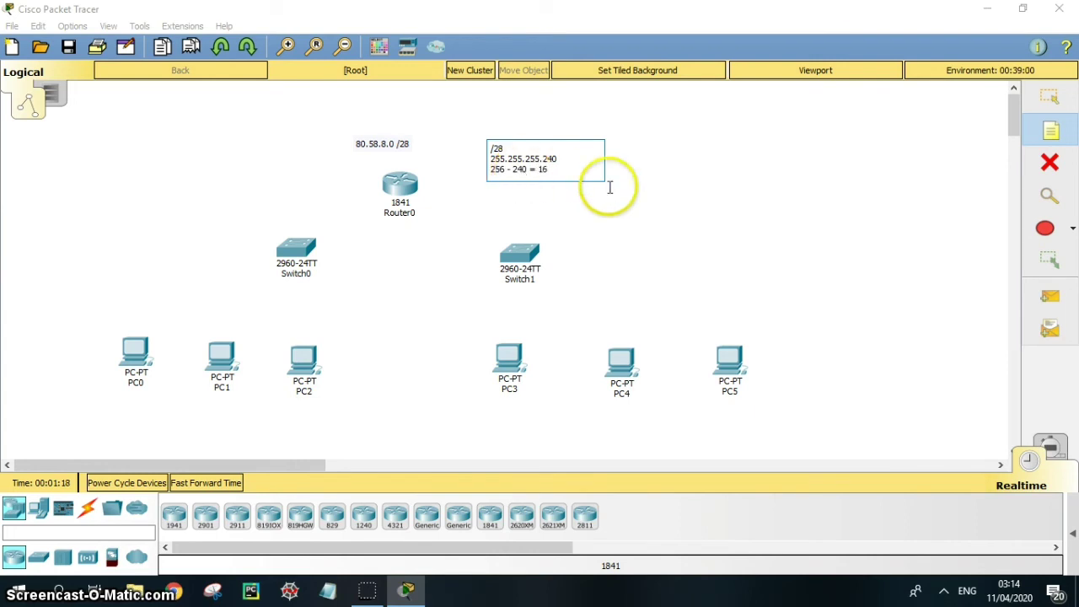
Add a note left of the router listing Network ID = 80.58.8.0, Range IP = 80.58.8.1 - 80.58.8.14 and Broadcast = 80.58.8.15.
left_click(136, 169)
type("Network ID = 80.58")
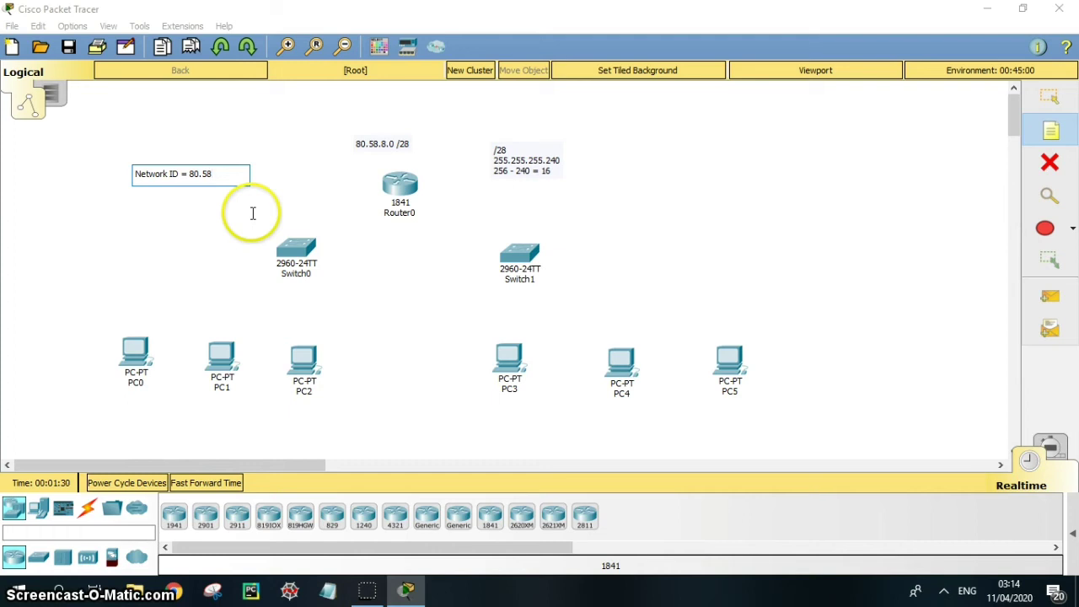
type("0")
key("Return")
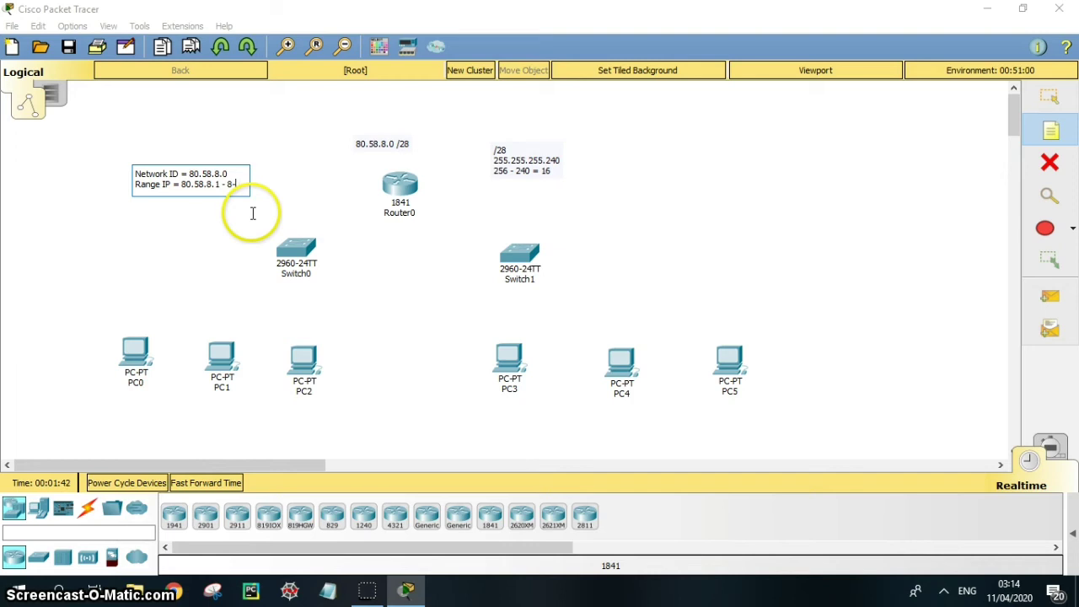
key("BackSpace")
type("0.58.8.14")
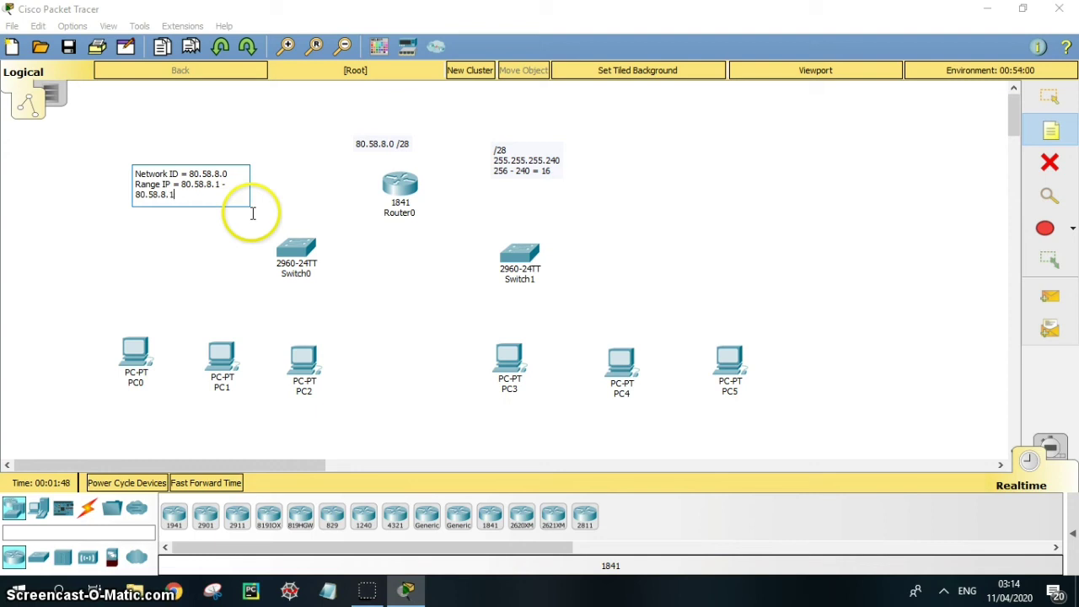
key("Return")
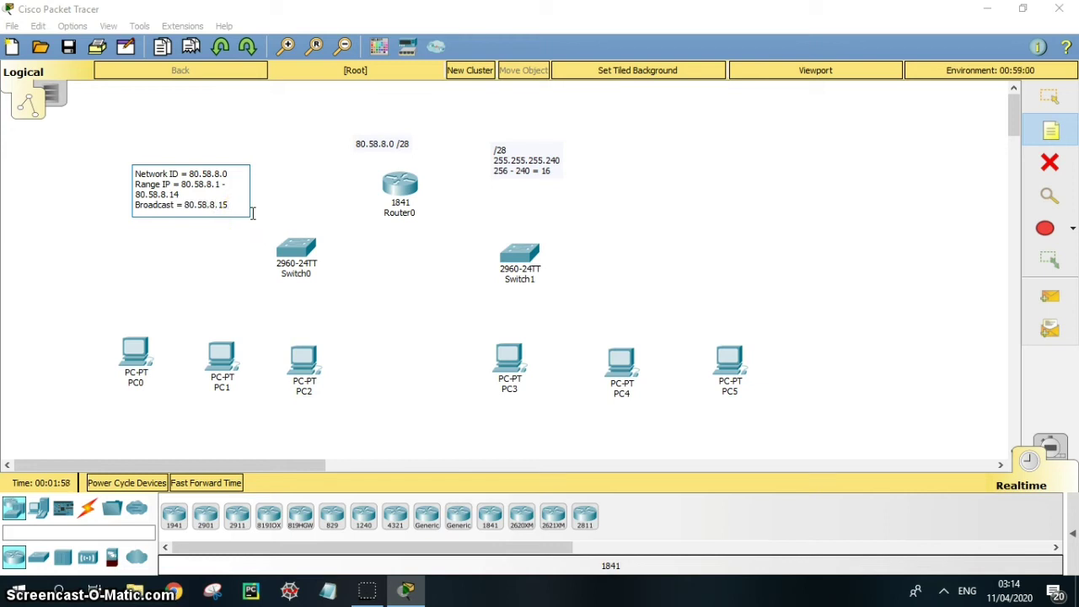
Add a note right of Switch1 listing Network ID = 80.58.8.16, Range IP = 80.58.8.17 - 80.58.8.30 and Broadcast = 80.58.8.31.
left_click(609, 175)
type("Network ID = 80.58.8.16")
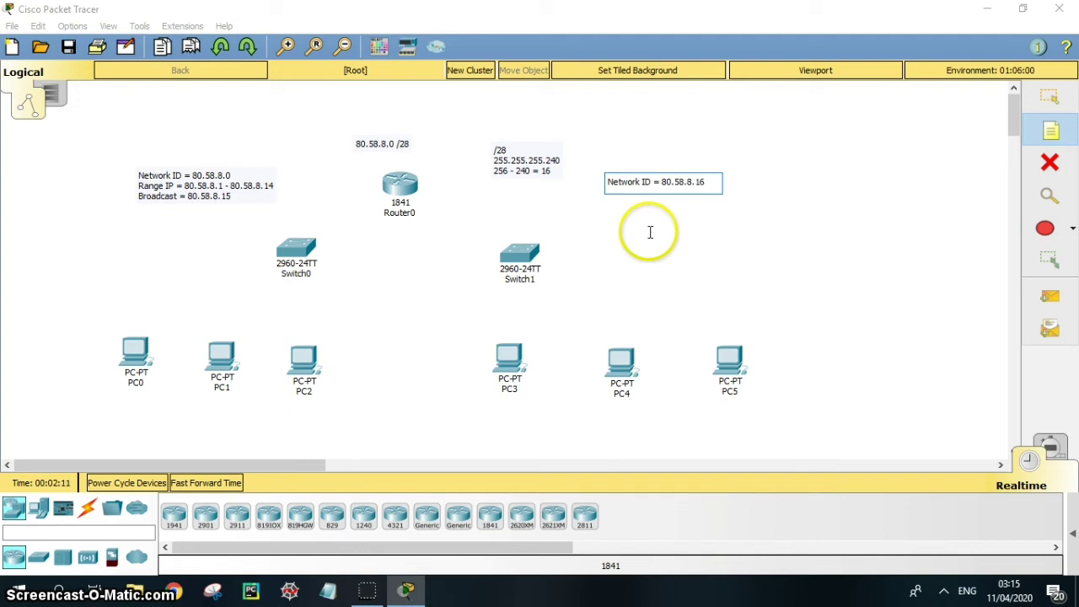
key("Return")
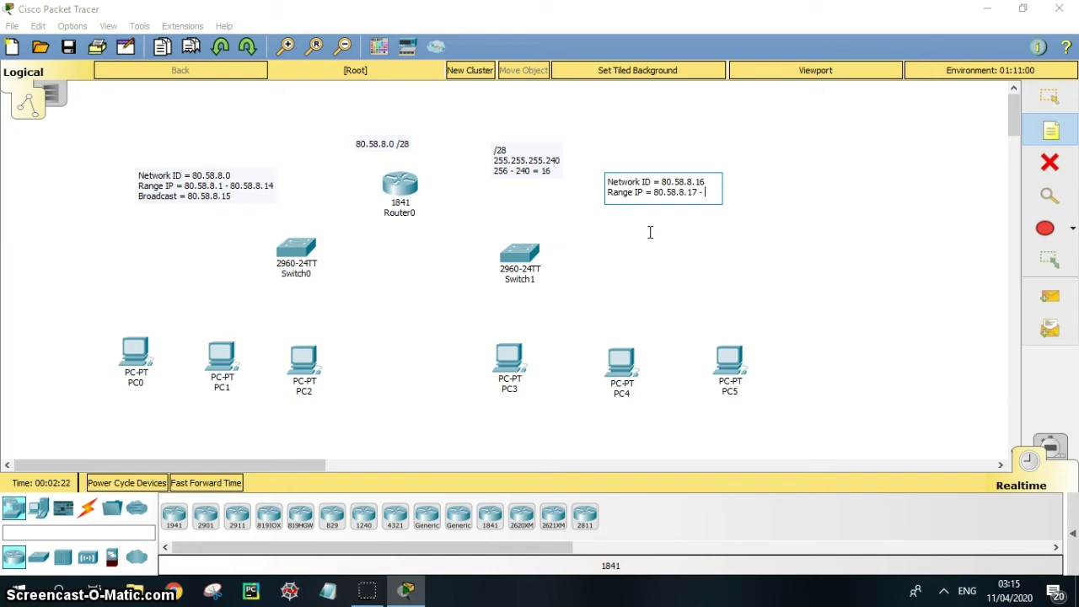
key("BackSpace")
type("80.58.8.30")
key("Return")
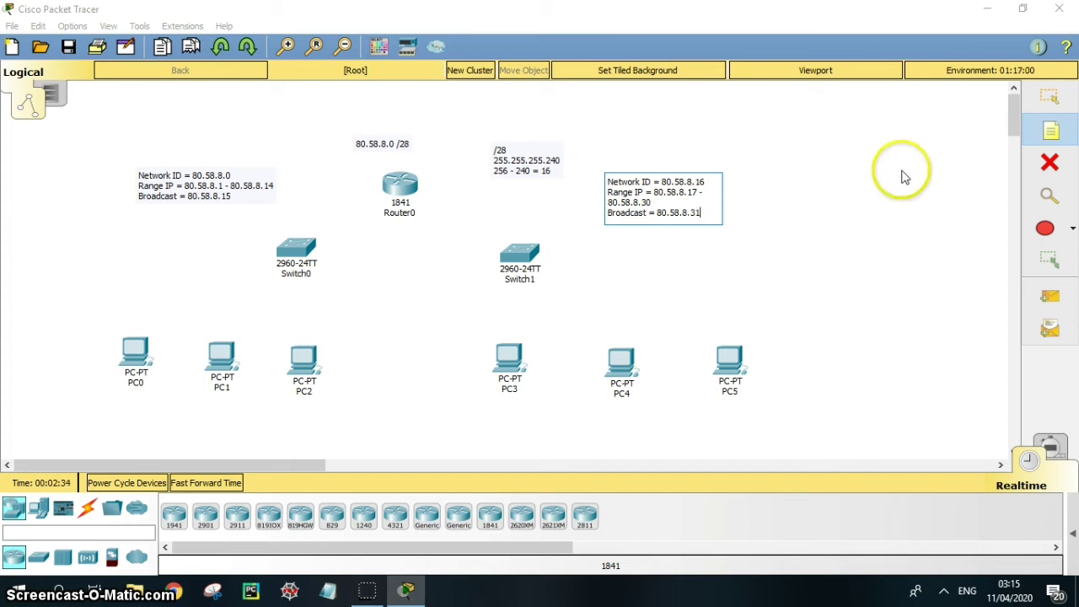
Stack the two /28 notes above the router and move each subnet note down beside its switch, above its PCs.
left_click(1050, 100)
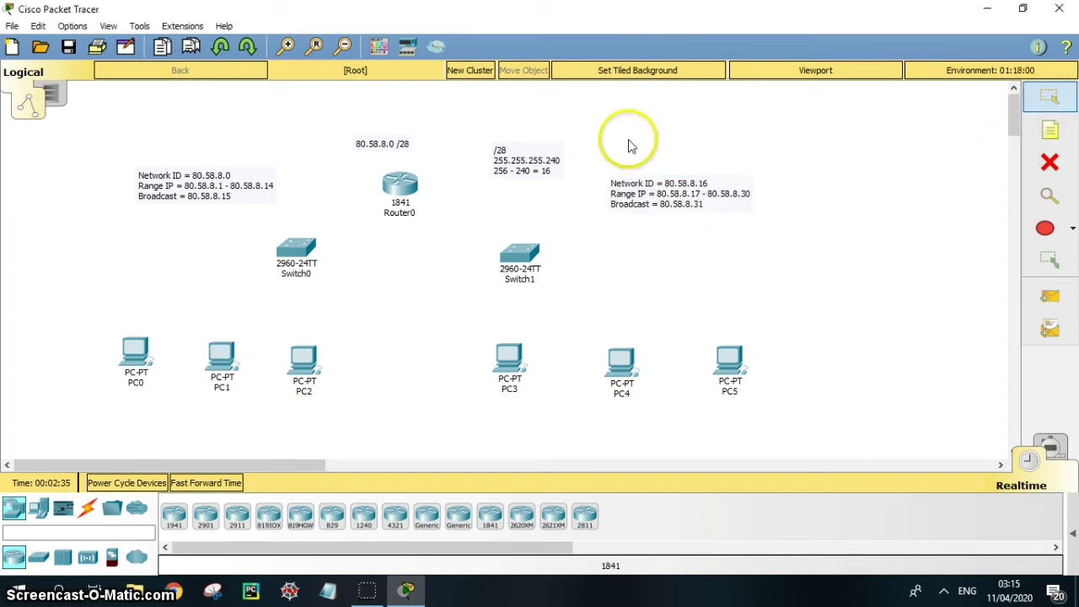
left_click_drag(390, 150, 408, 159)
left_click_drag(503, 171, 391, 135)
left_click_drag(223, 187, 188, 272)
left_click_drag(612, 194, 609, 274)
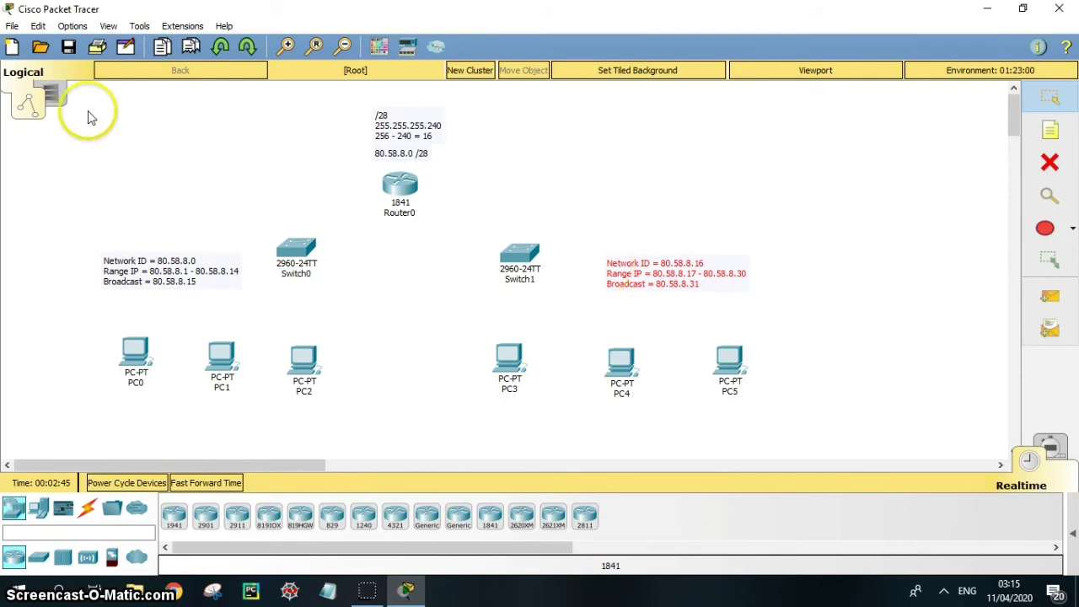
Move the whole topology, devices and notes together, to the right toward the middle of the workspace.
left_click_drag(84, 91, 841, 434)
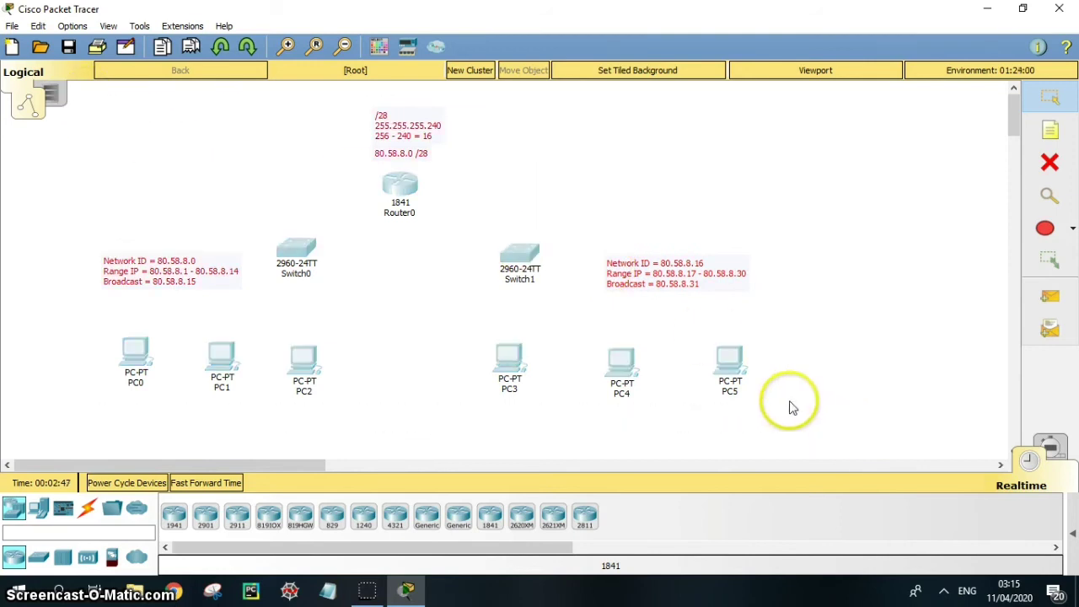
left_click_drag(730, 379, 811, 393)
left_click(894, 367)
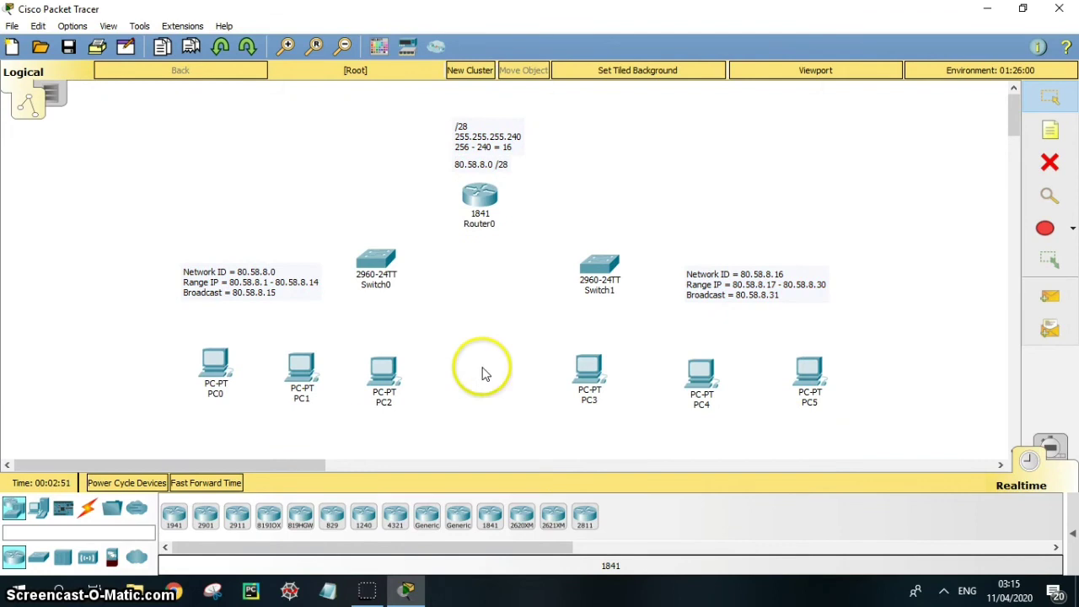
Cable PC0, PC1 and PC2 to Switch0 using the automatically chosen connection type.
left_click(87, 511)
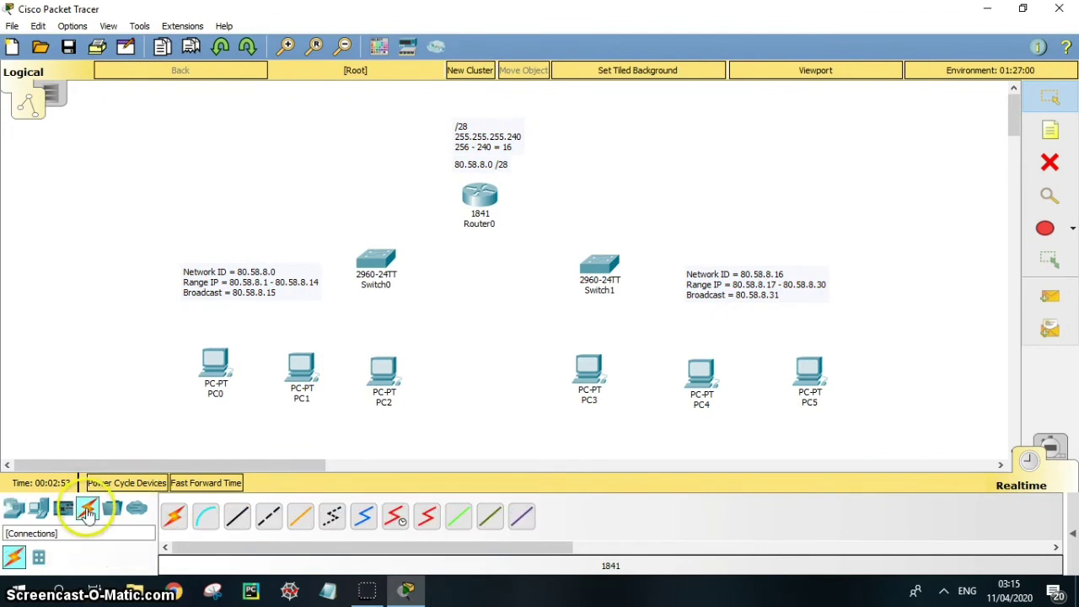
left_click(173, 516)
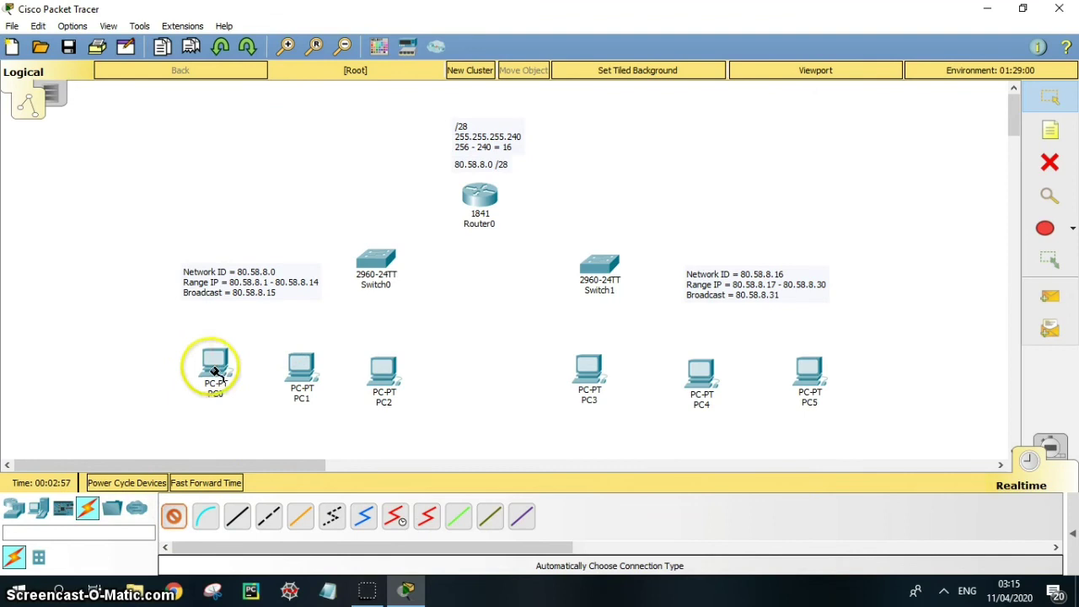
left_click(377, 253)
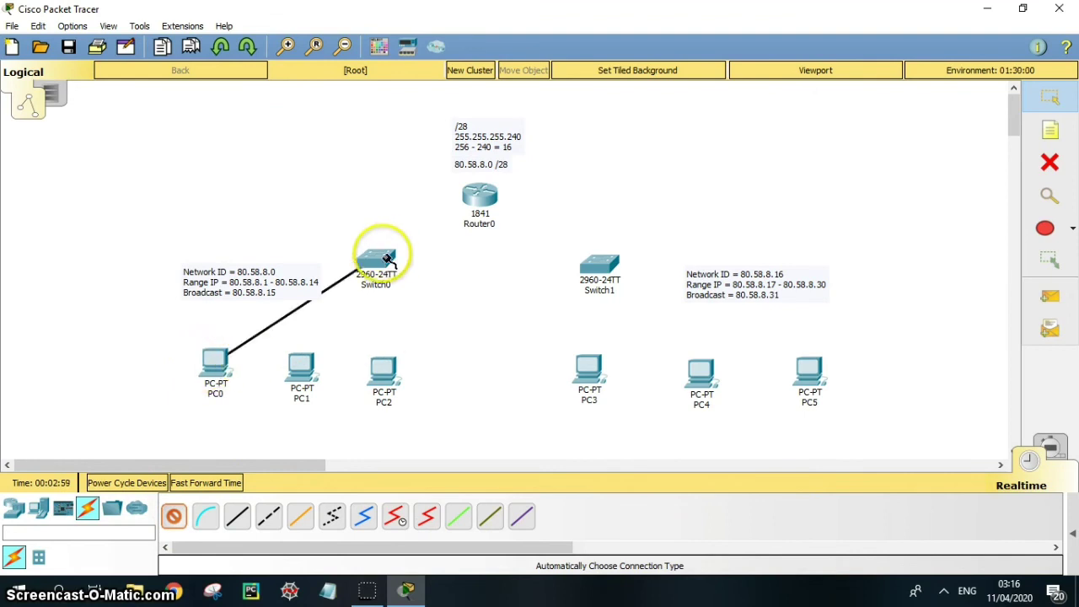
left_click(175, 527)
left_click(301, 371)
left_click(375, 261)
left_click(175, 516)
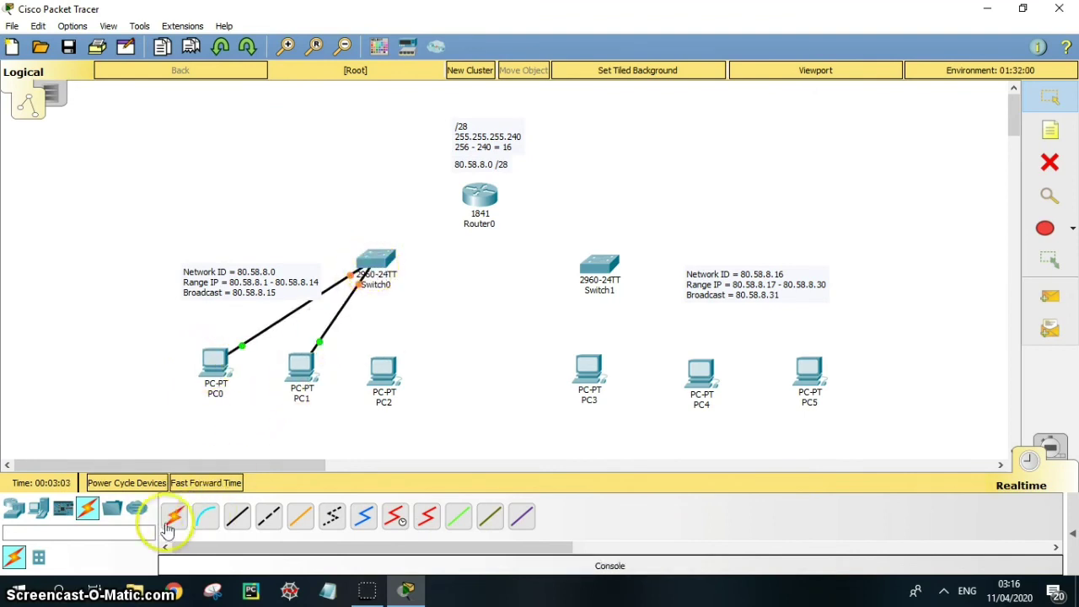
left_click(390, 368)
left_click(377, 259)
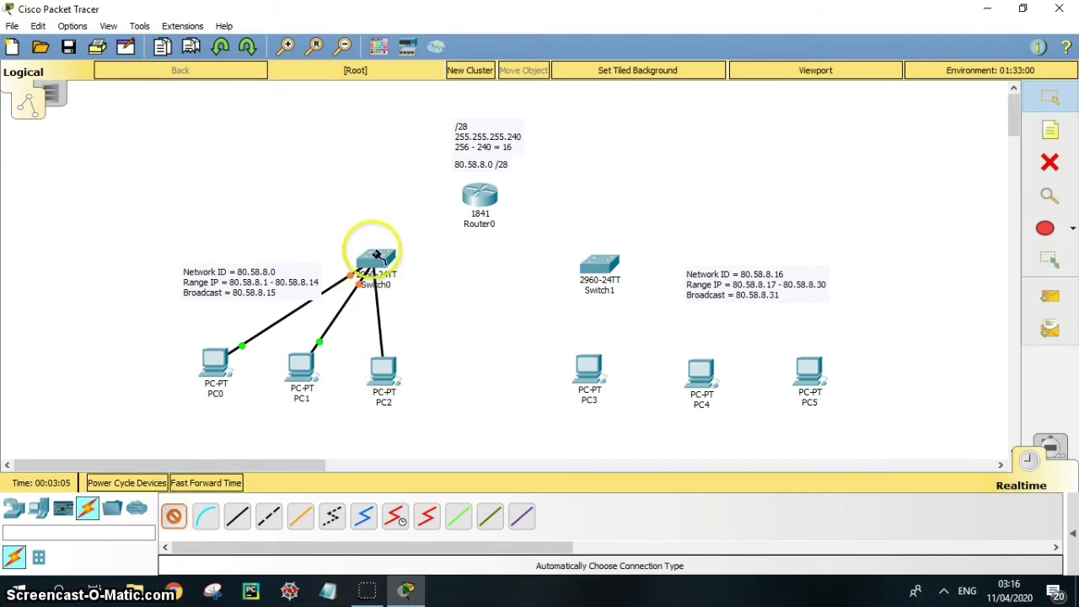
Cable PC3, PC4 and PC5 to Switch1 using the automatically chosen connection type.
left_click(176, 524)
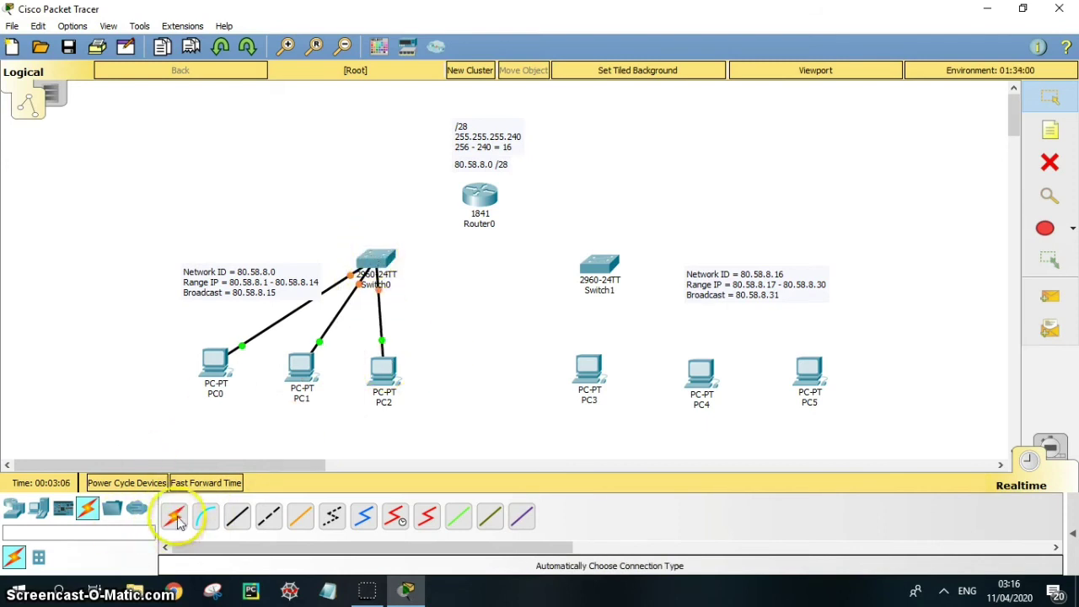
left_click(593, 365)
left_click(599, 259)
left_click(173, 518)
left_click(697, 381)
left_click(601, 274)
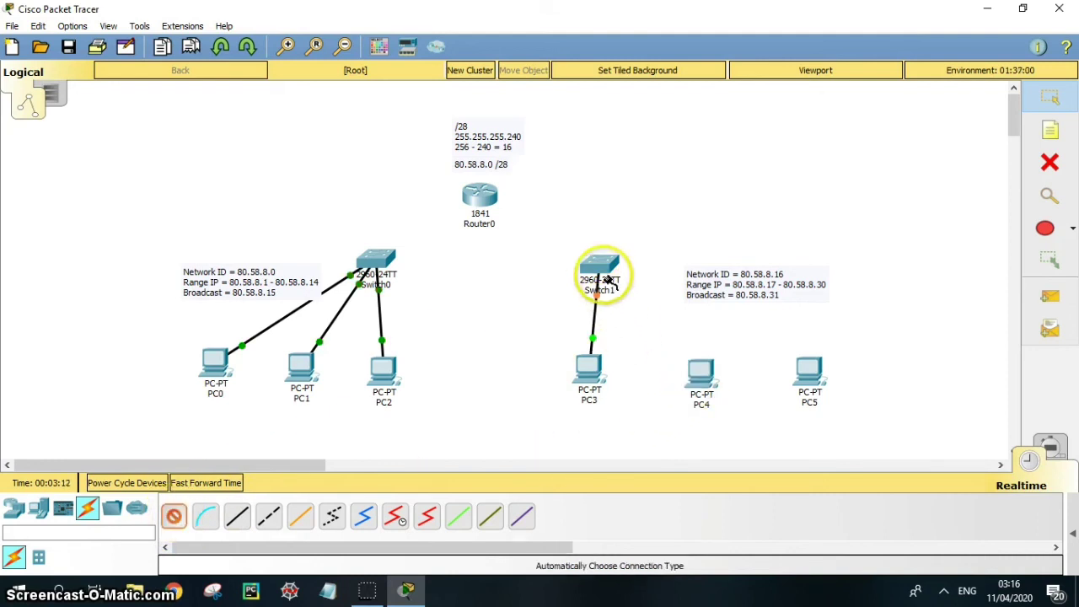
left_click(173, 516)
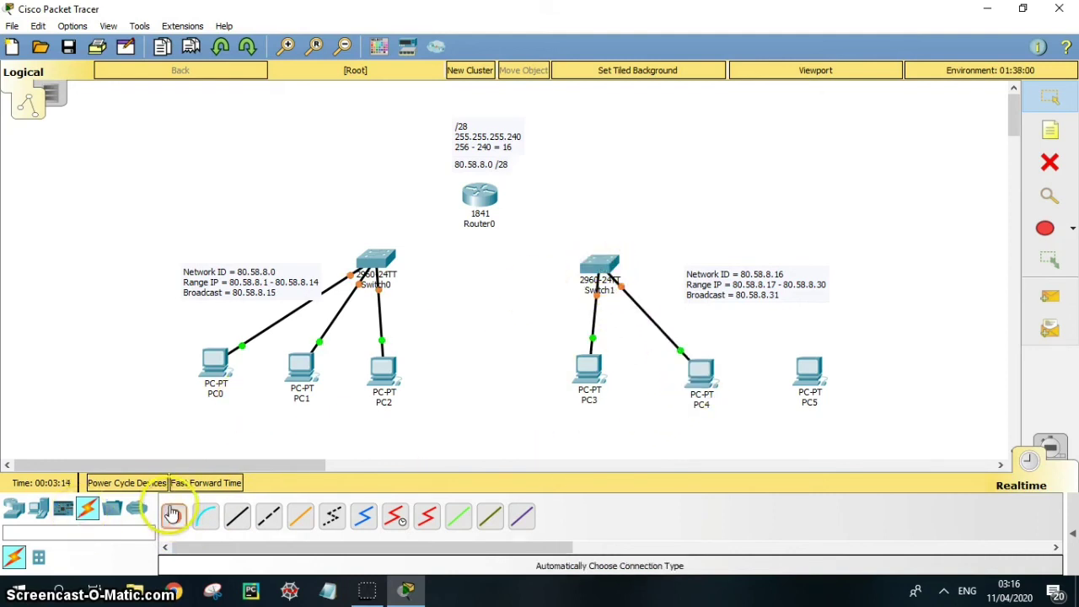
left_click(808, 368)
left_click(601, 261)
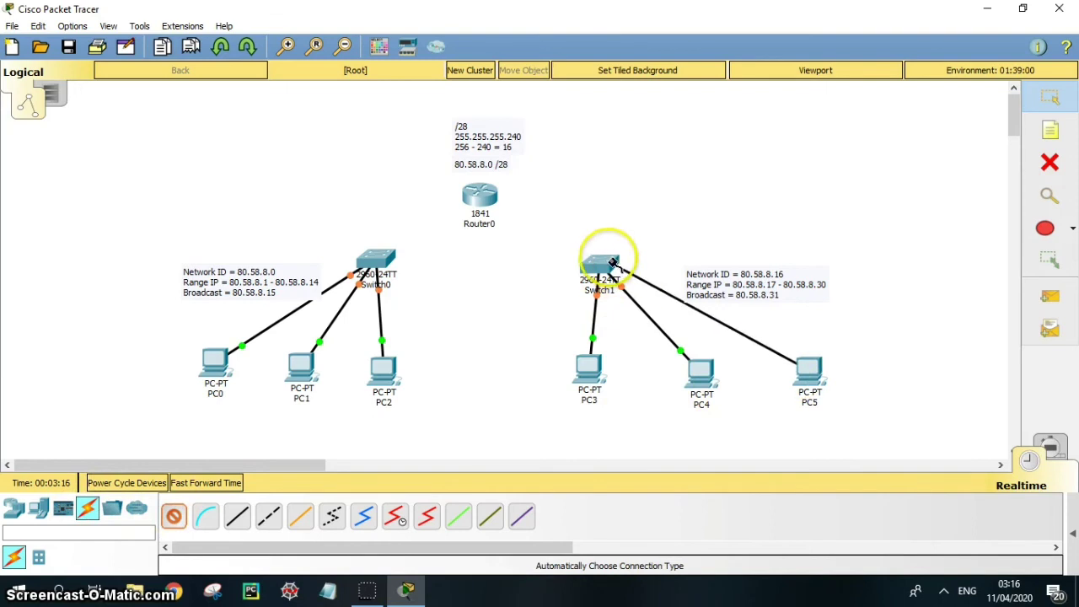
Connect Switch0 and Switch1 to Router0 with automatically chosen cables.
left_click(174, 516)
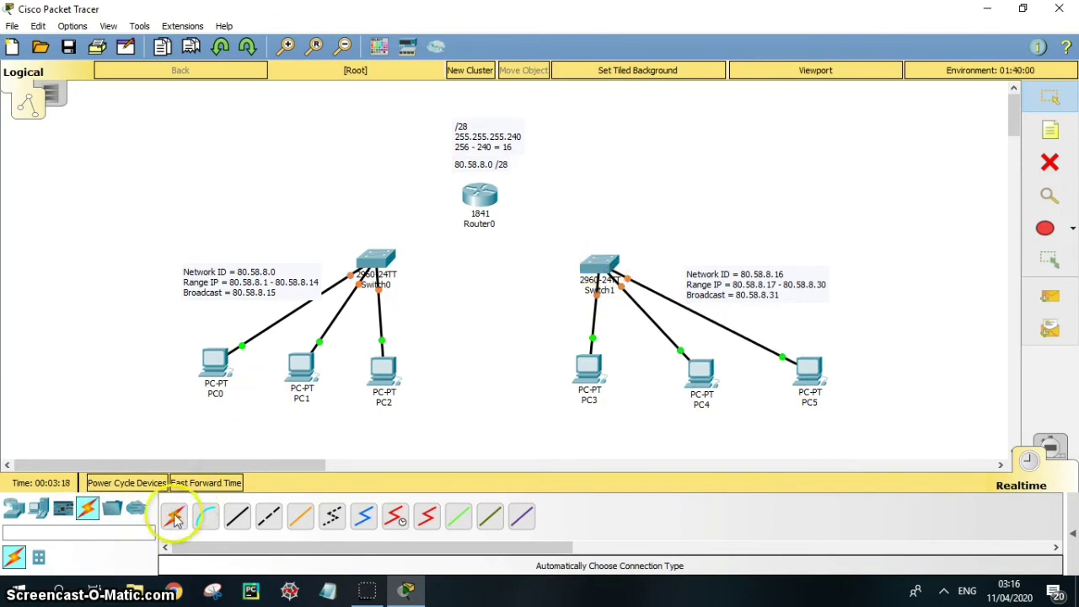
left_click(376, 263)
left_click(476, 200)
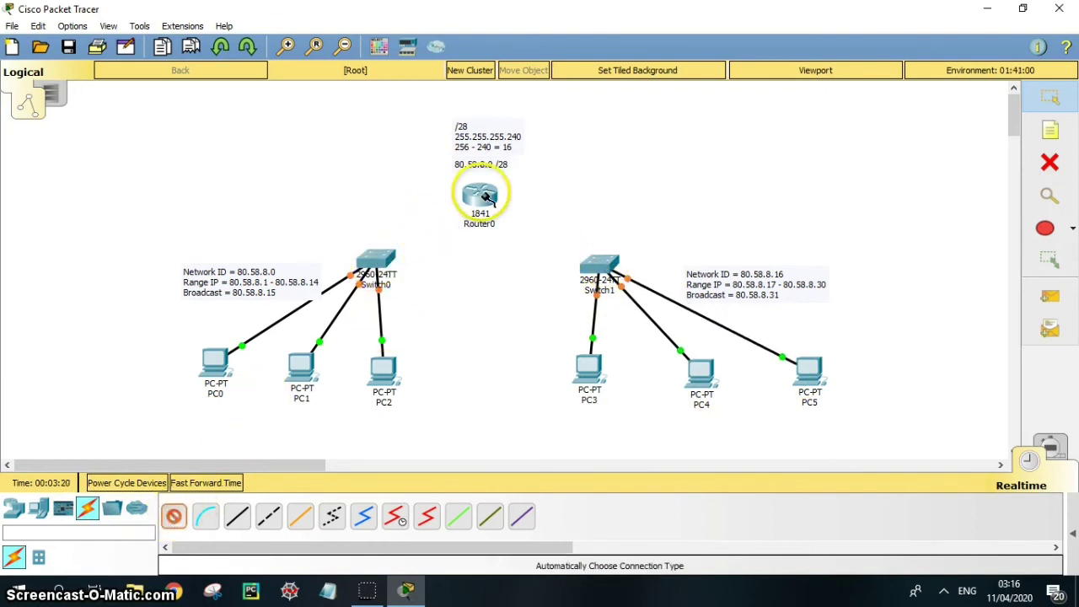
left_click(172, 518)
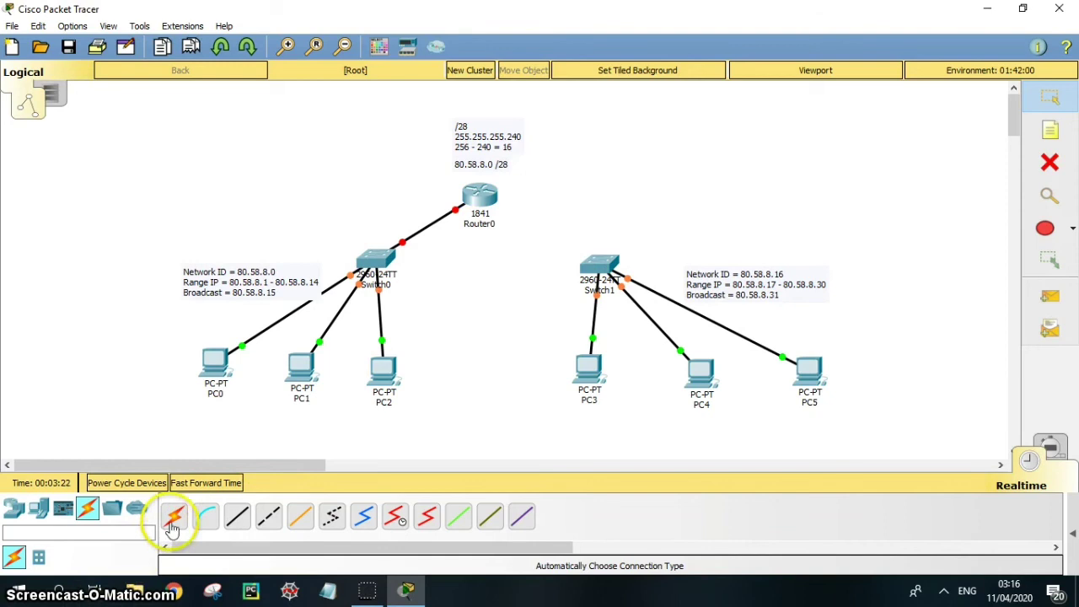
left_click(594, 271)
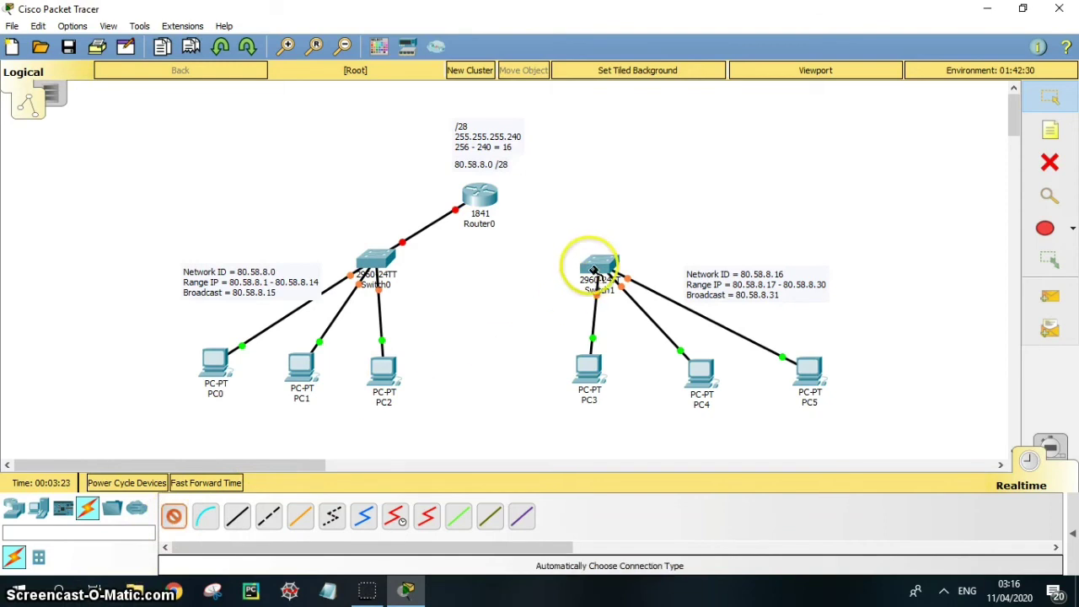
left_click(483, 205)
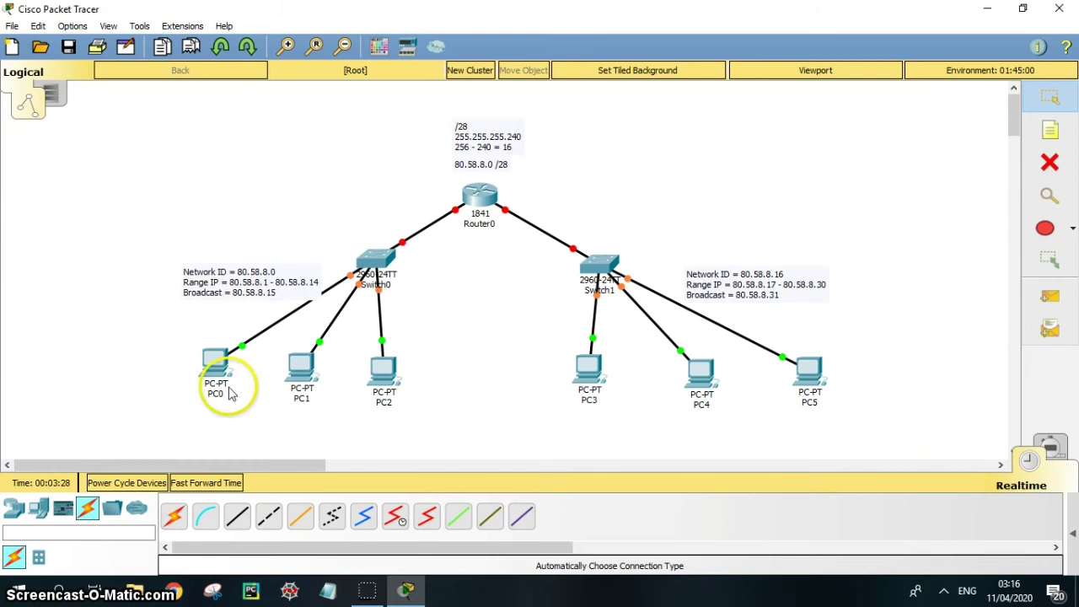
Give PC0 the static IP address 80.58.8.1 with subnet mask 255.255.255.240 and close its window.
mouse_move(407, 386)
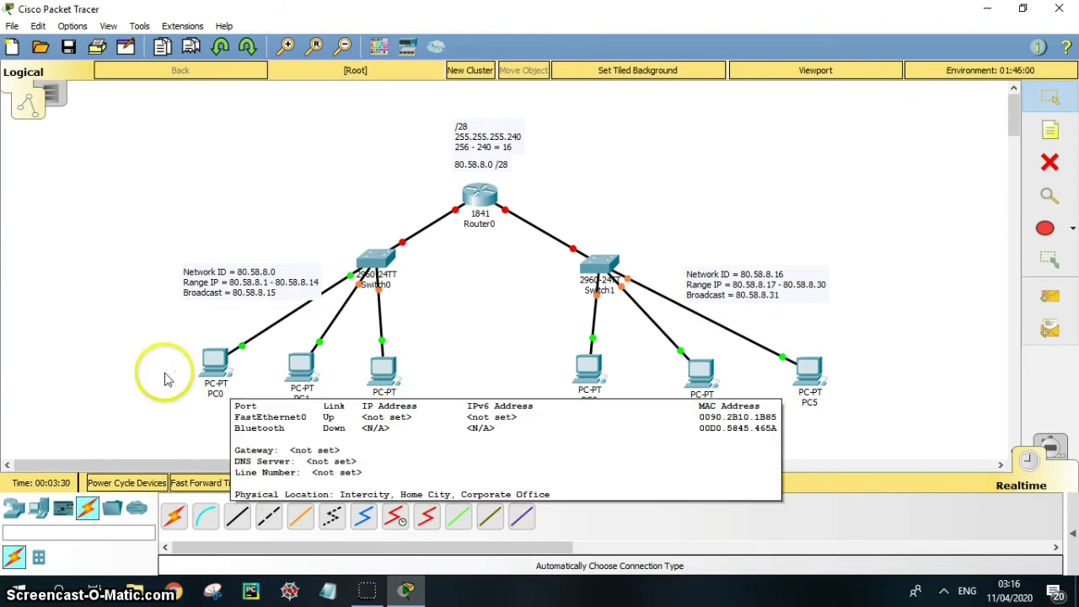
left_click(212, 373)
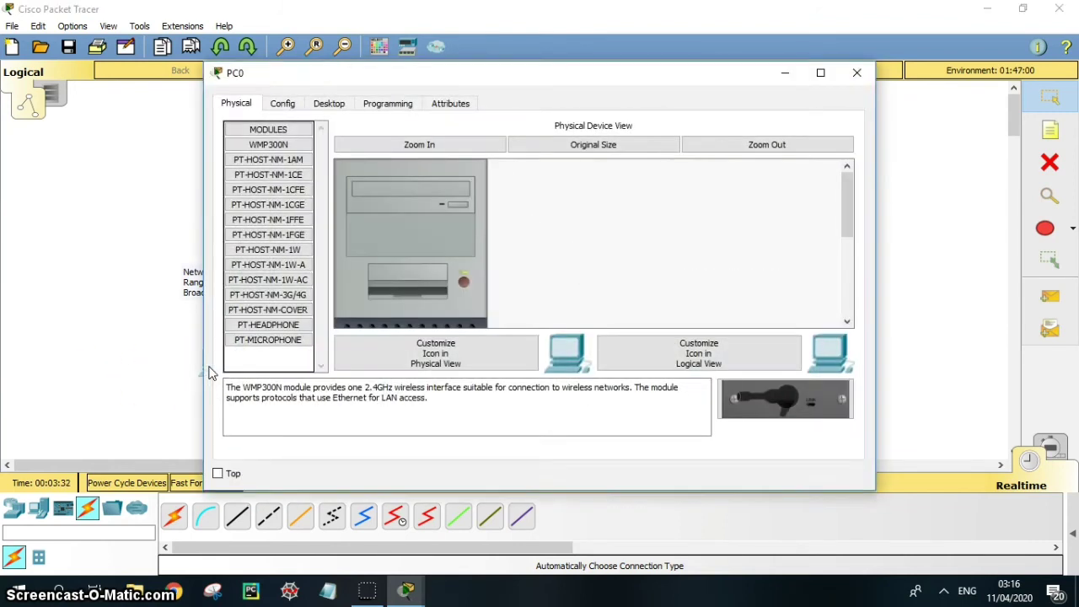
left_click(336, 102)
left_click_drag(397, 73, 555, 47)
left_click(436, 131)
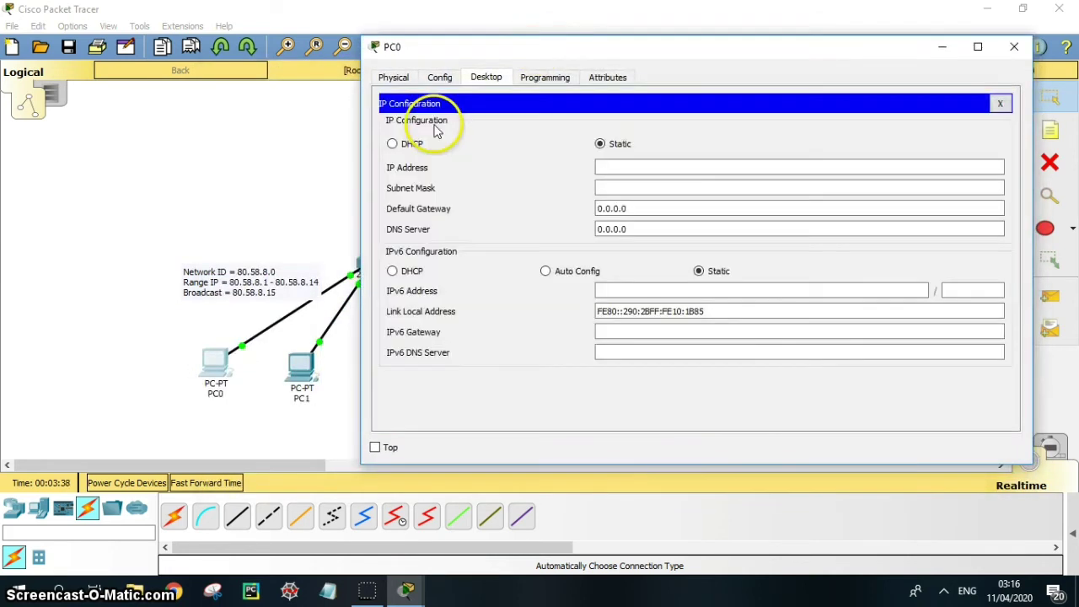
left_click(607, 167)
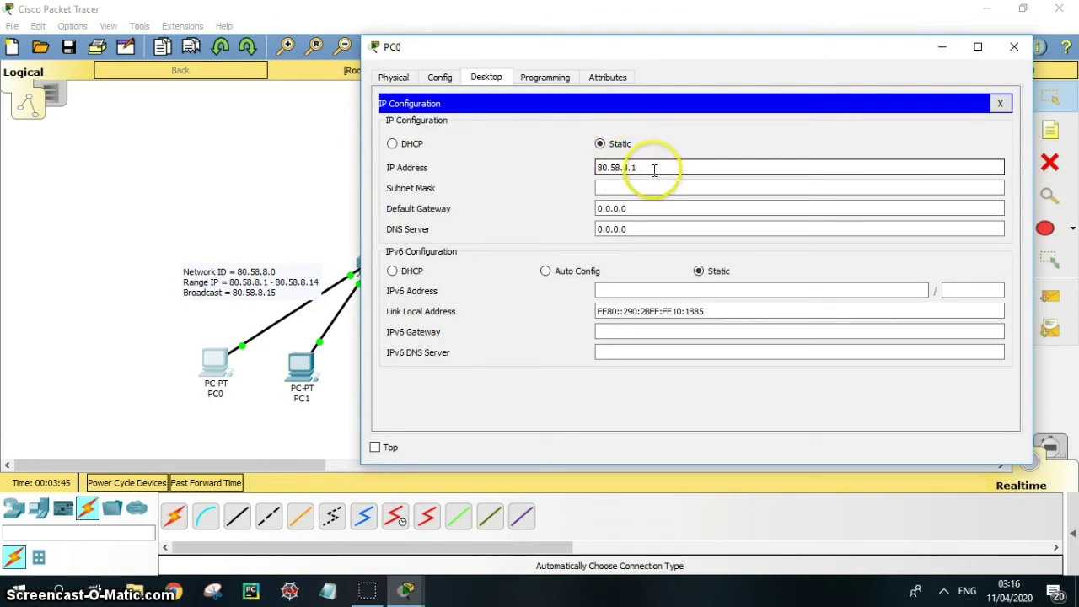
double_click(595, 166)
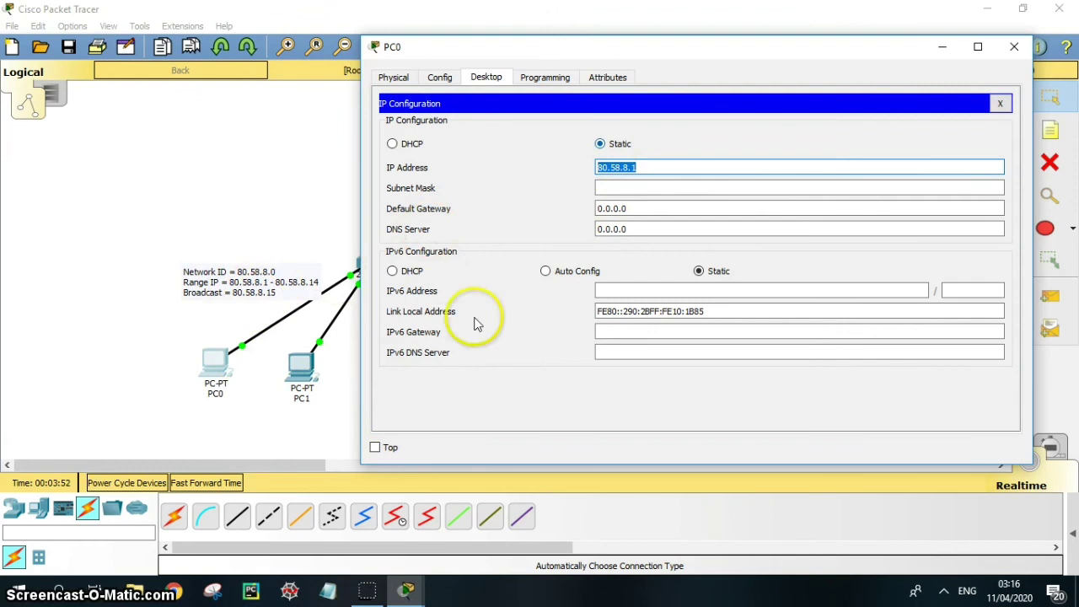
left_click(649, 191)
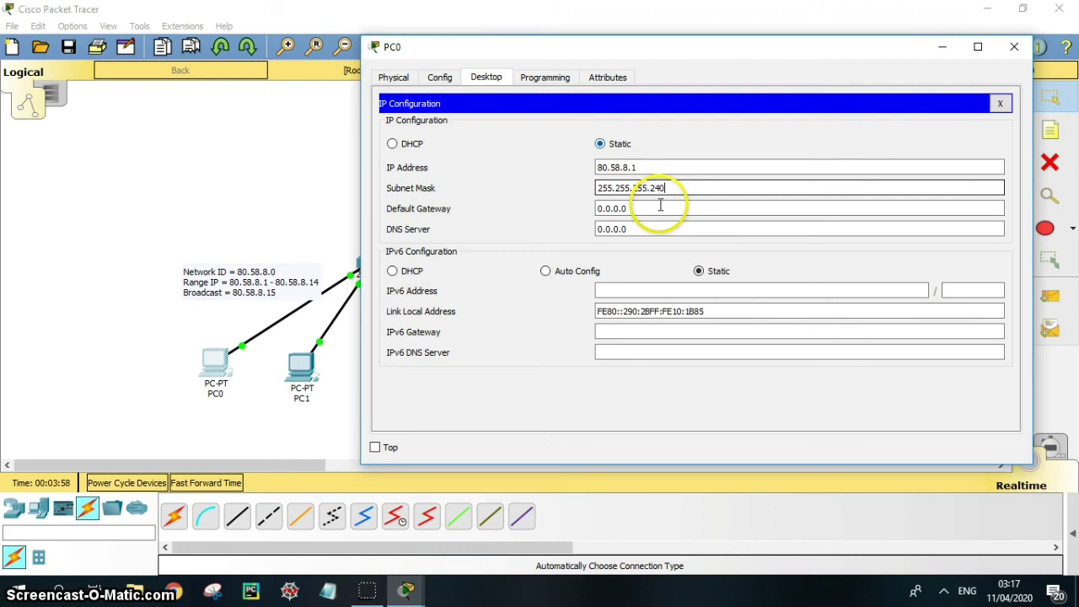
left_click_drag(640, 167, 595, 168)
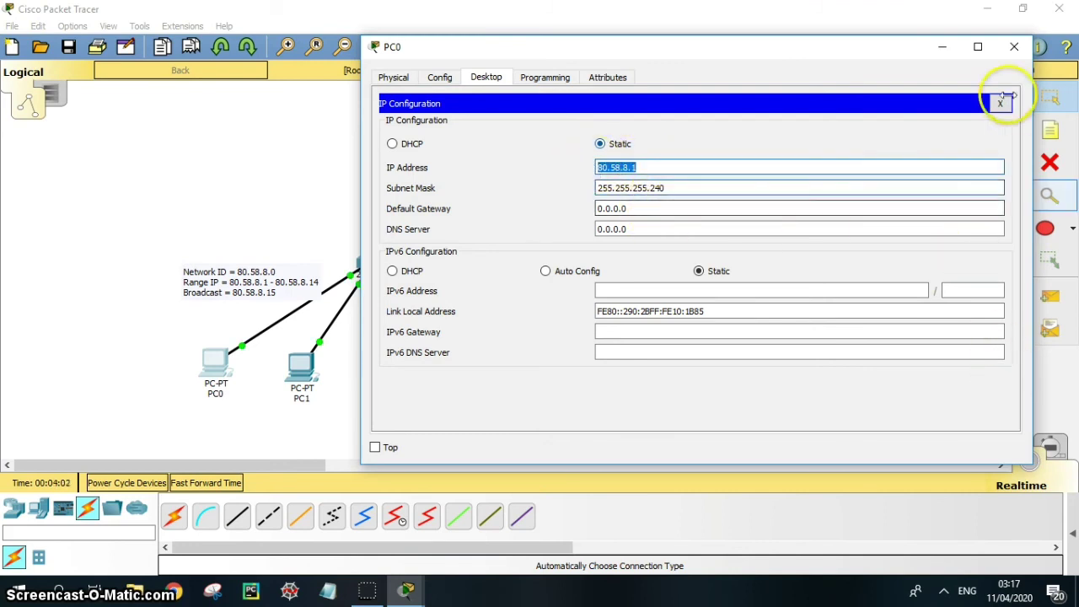
left_click(1014, 47)
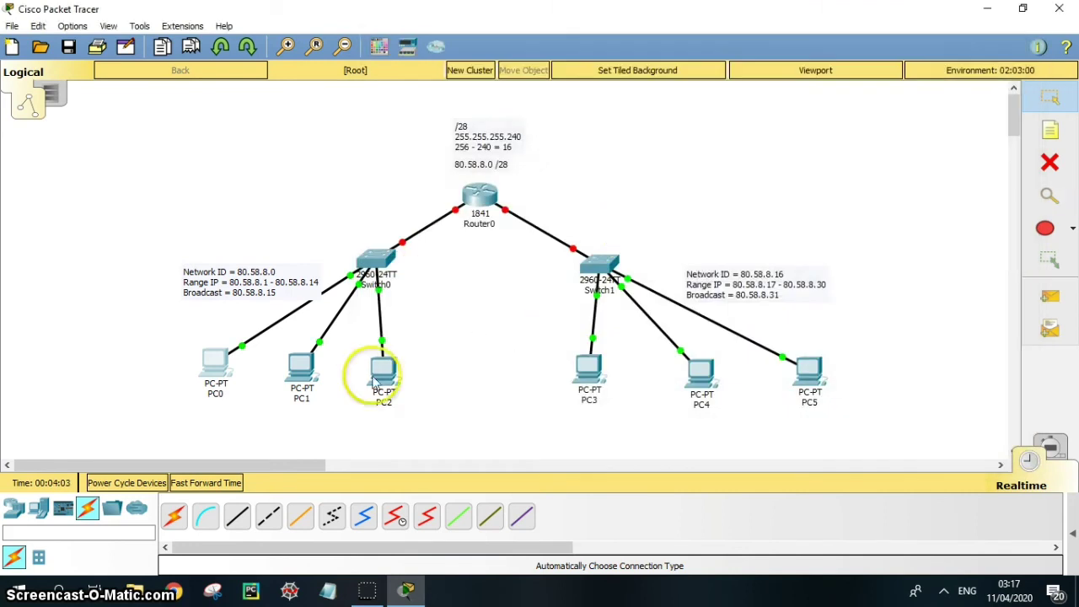
Give PC1 the static IP address 80.58.8.2 with subnet mask 255.255.255.240 and close its window.
left_click(294, 384)
left_click(329, 103)
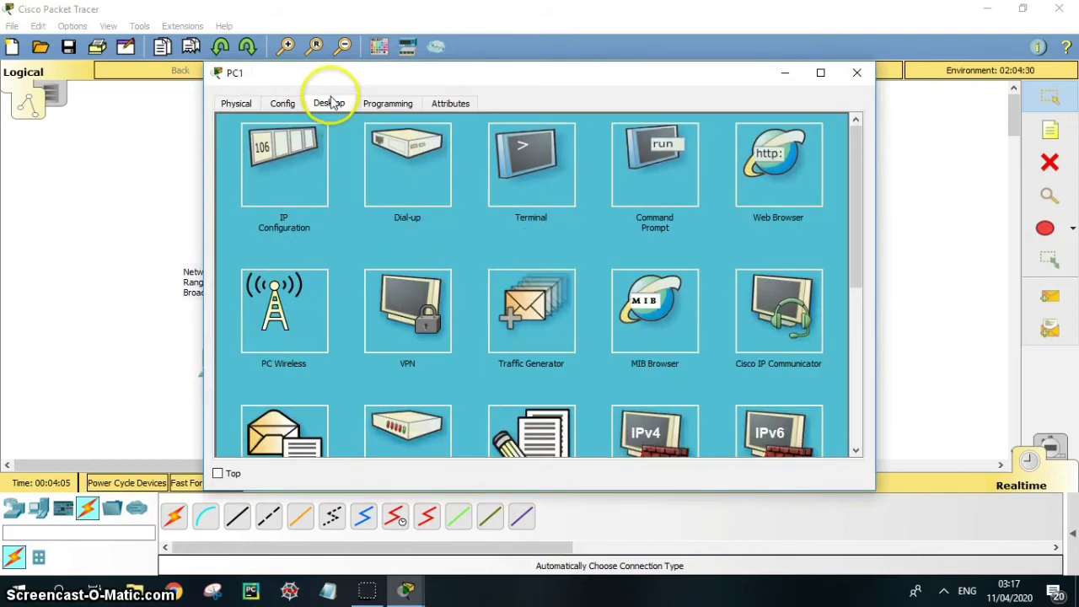
left_click(289, 160)
left_click(453, 193)
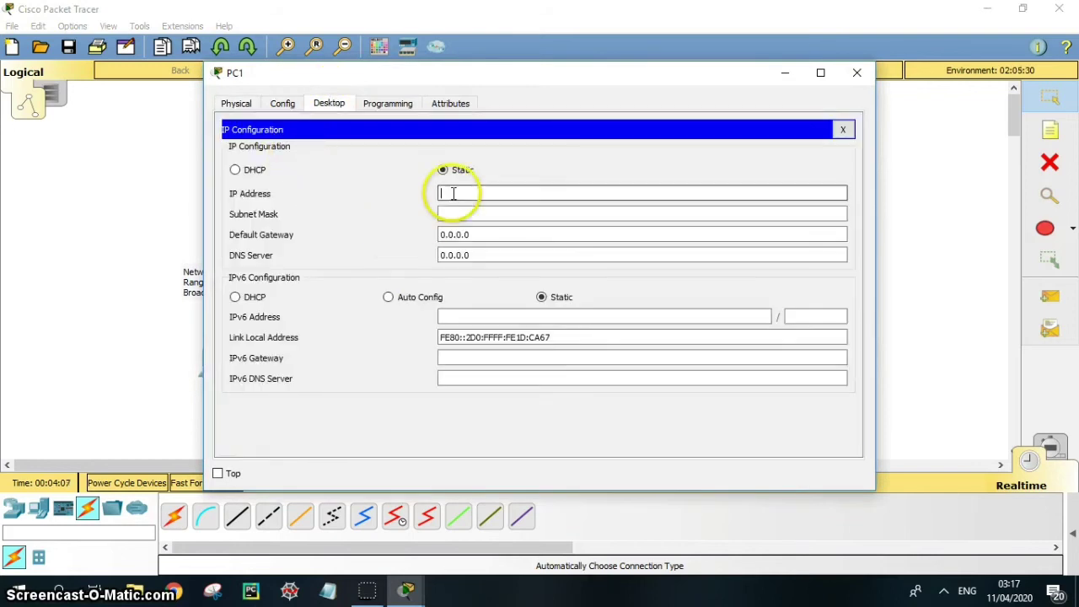
type("80.58.8.2")
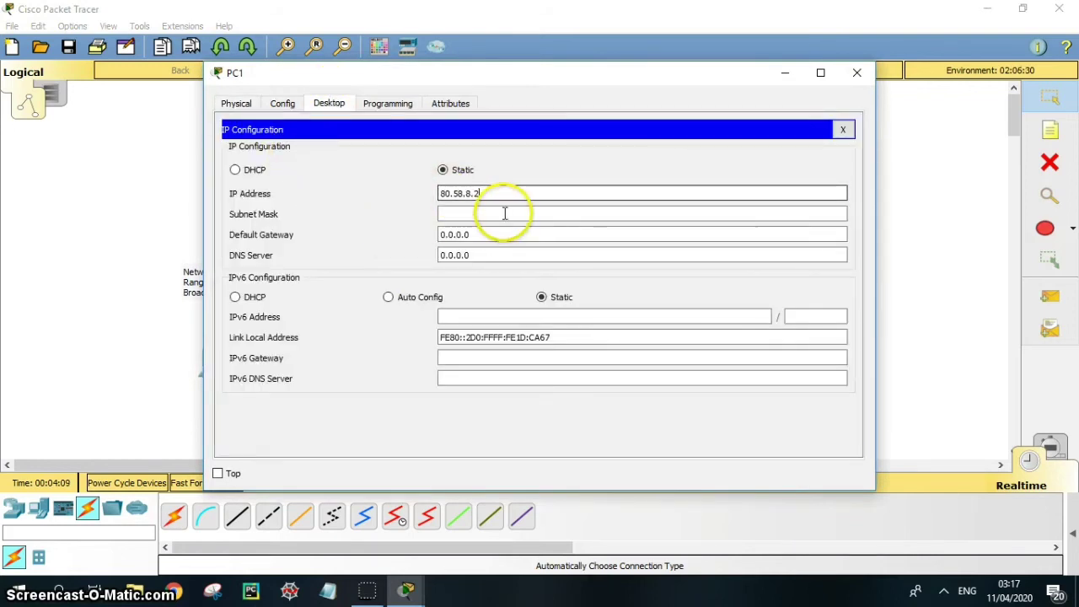
left_click(500, 214)
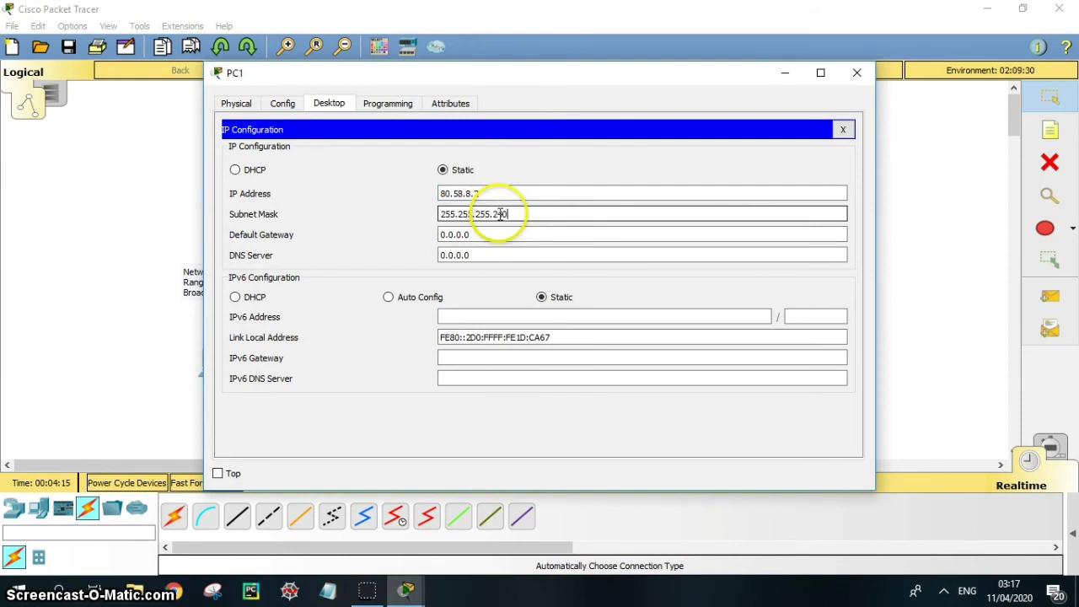
left_click(856, 72)
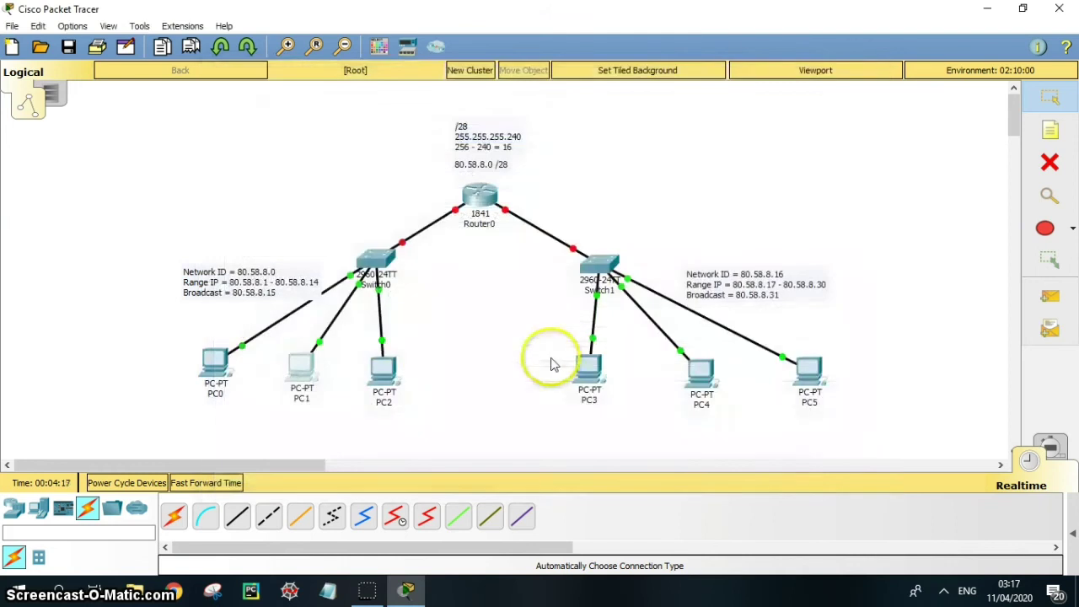
Give PC2 the static IP address 80.58.8.3, fill in its subnet mask and close its window.
double_click(383, 371)
left_click(329, 103)
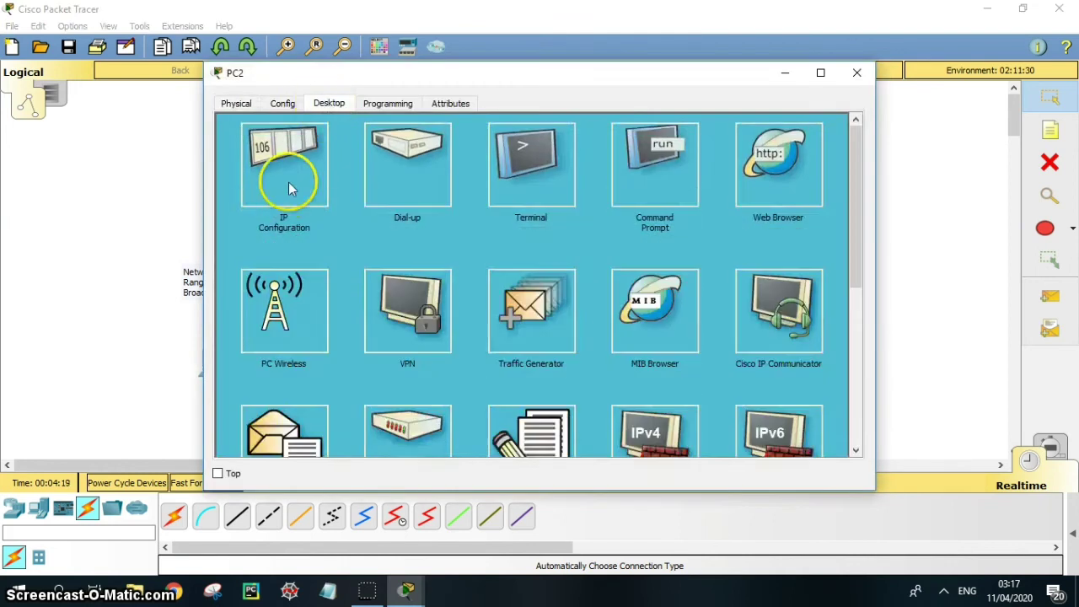
left_click(287, 187)
left_click(492, 192)
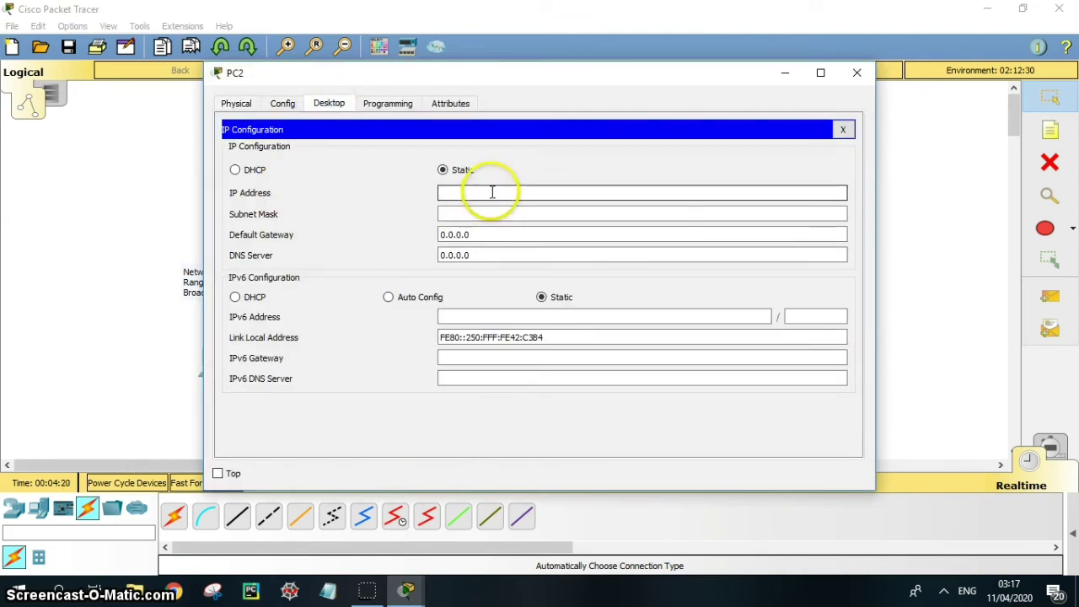
left_click(465, 215)
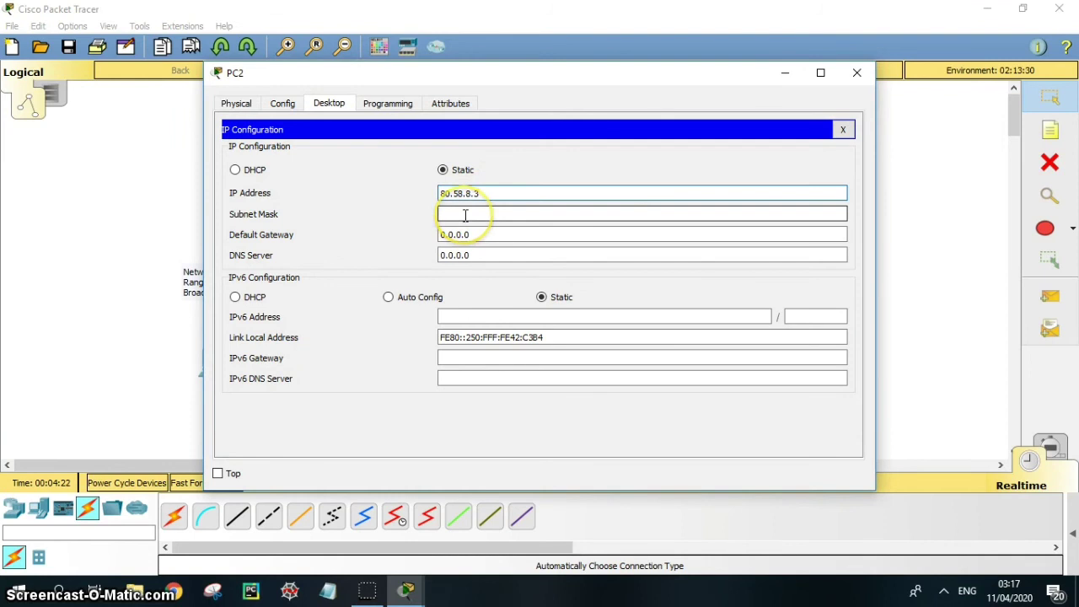
left_click(466, 215)
left_click(573, 192)
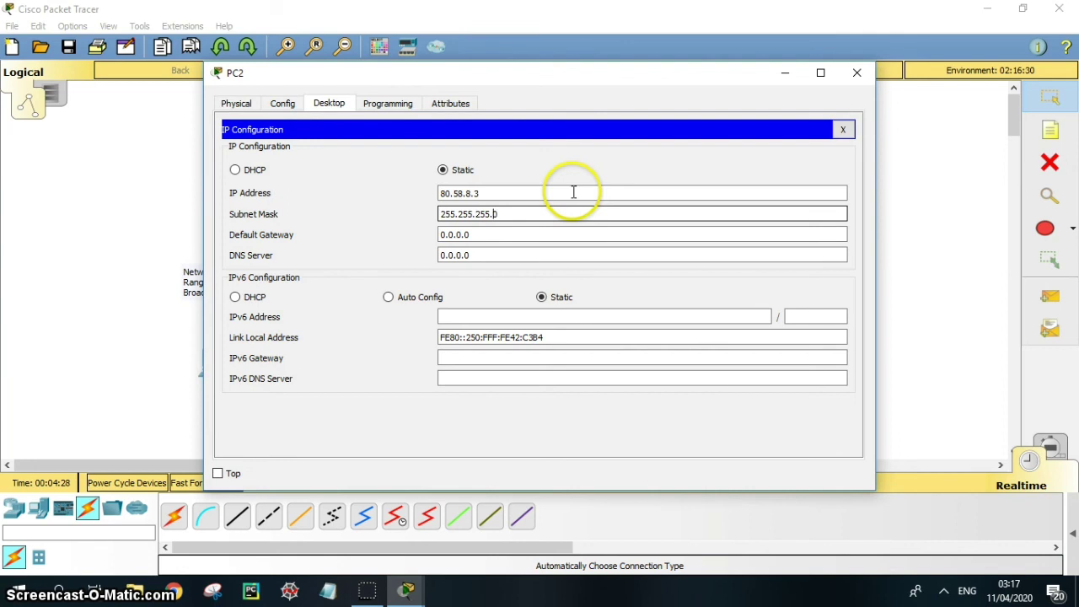
left_click(856, 72)
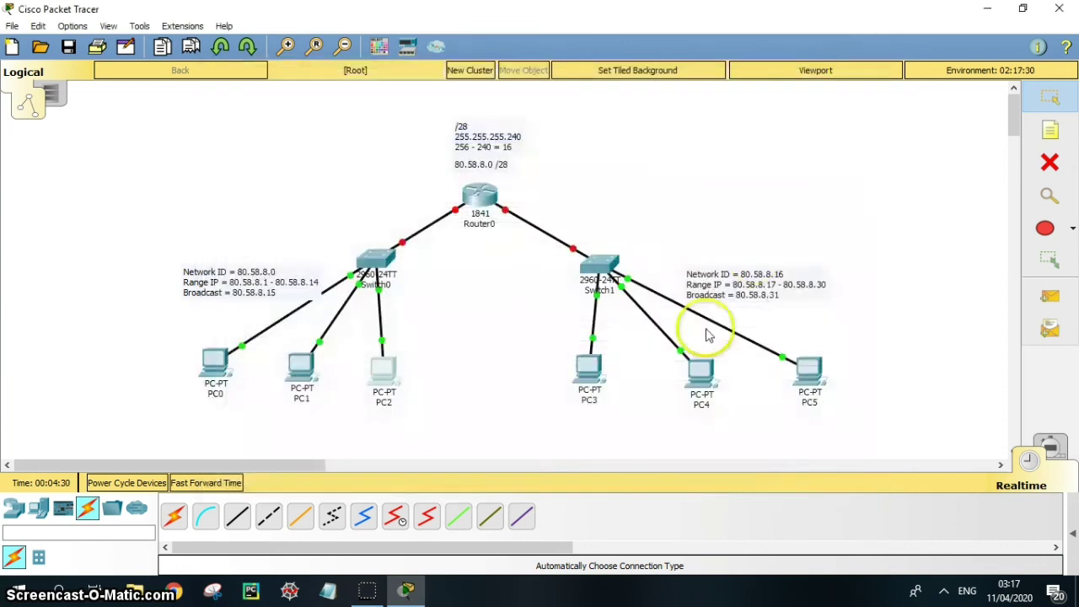
Give PC3 the static IP address 80.58.8.17 with subnet mask 255.255.255.240, keeping the right subnet's note in view.
left_click(589, 393)
left_click_drag(489, 78, 296, 68)
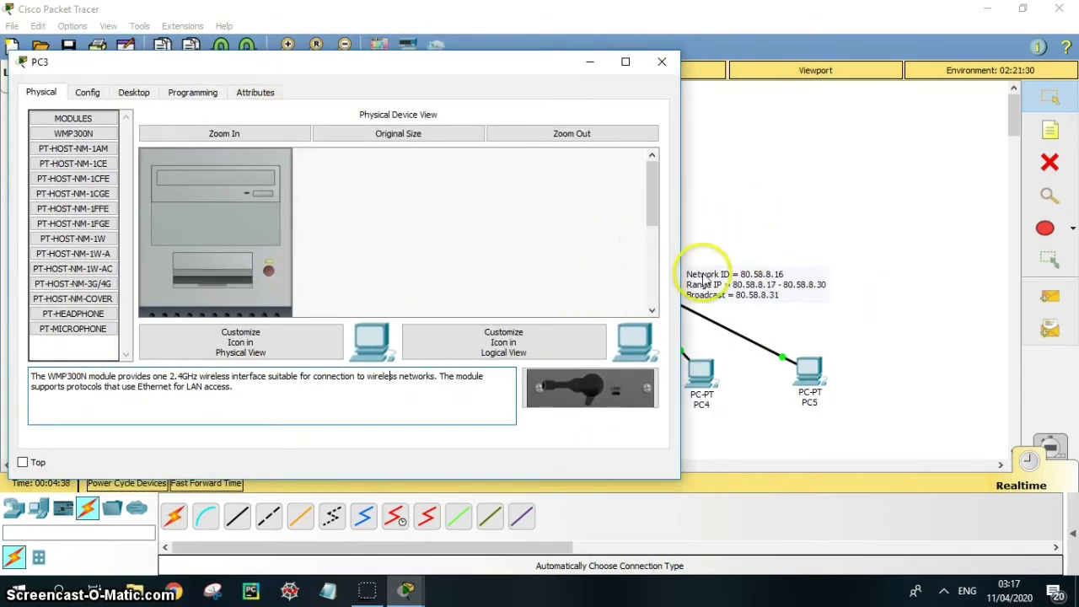
left_click(133, 92)
left_click(101, 169)
left_click(258, 181)
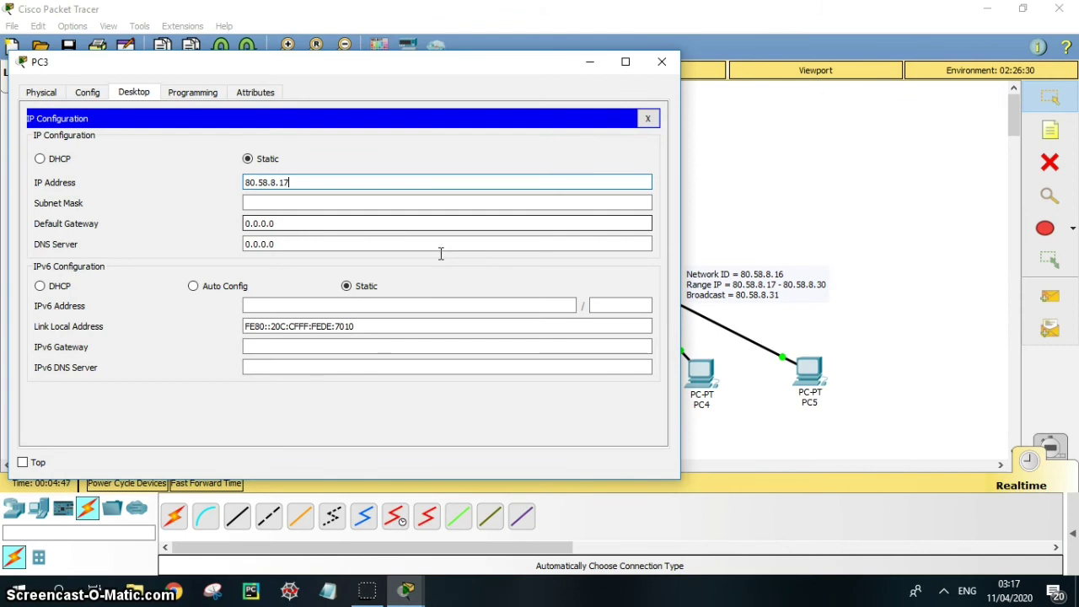
left_click(314, 203)
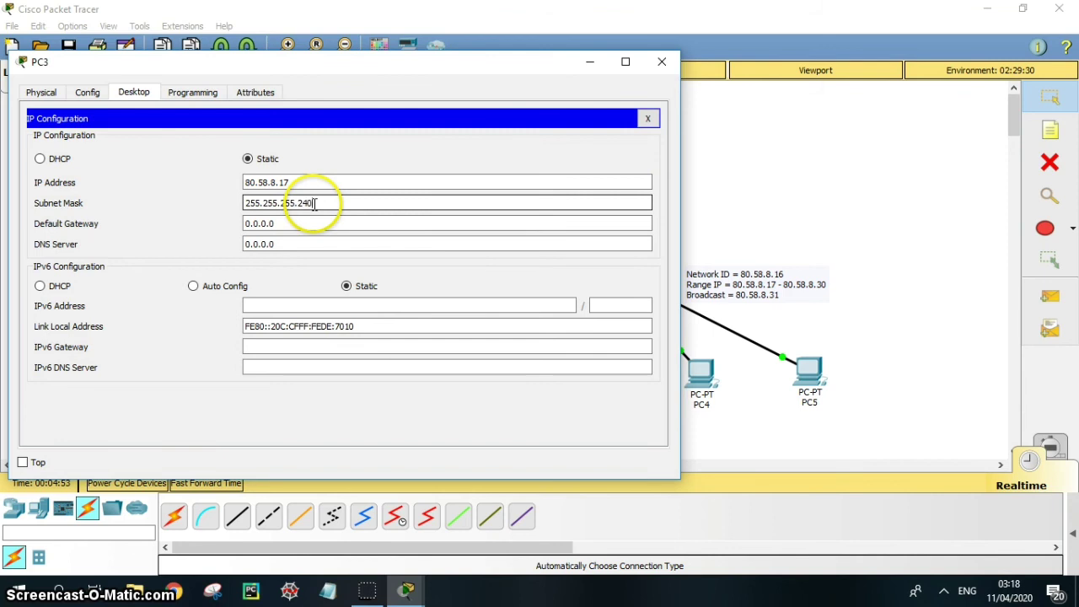
Close PC3's window, give PC4 the static IP address 80.58.8.18 with subnet mask 255.255.255.240, and close its window.
left_click(661, 62)
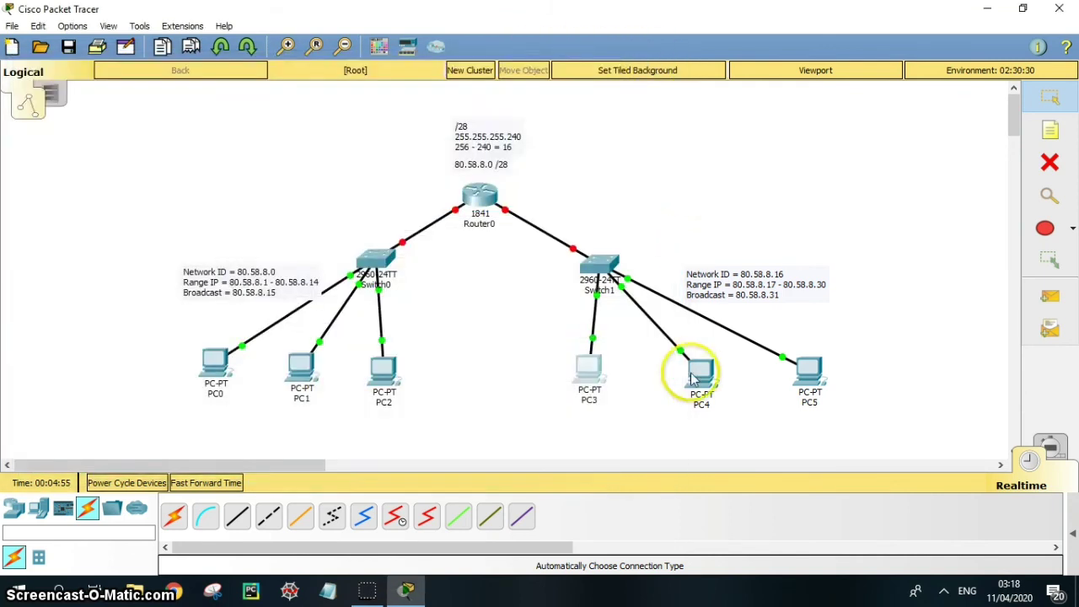
left_click(698, 397)
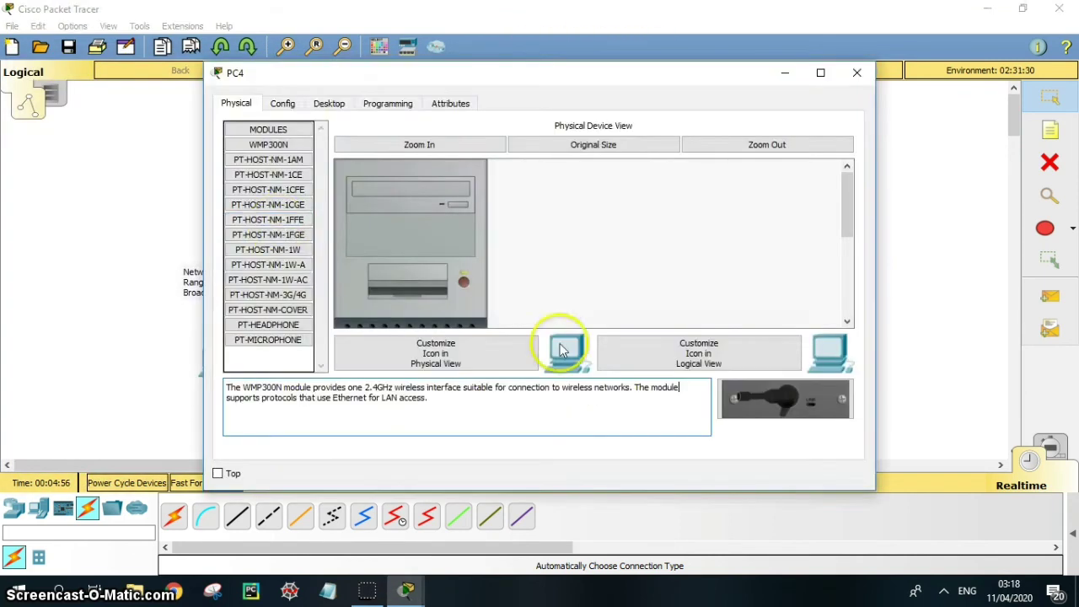
left_click(333, 103)
left_click_drag(381, 80, 181, 43)
left_click(84, 110)
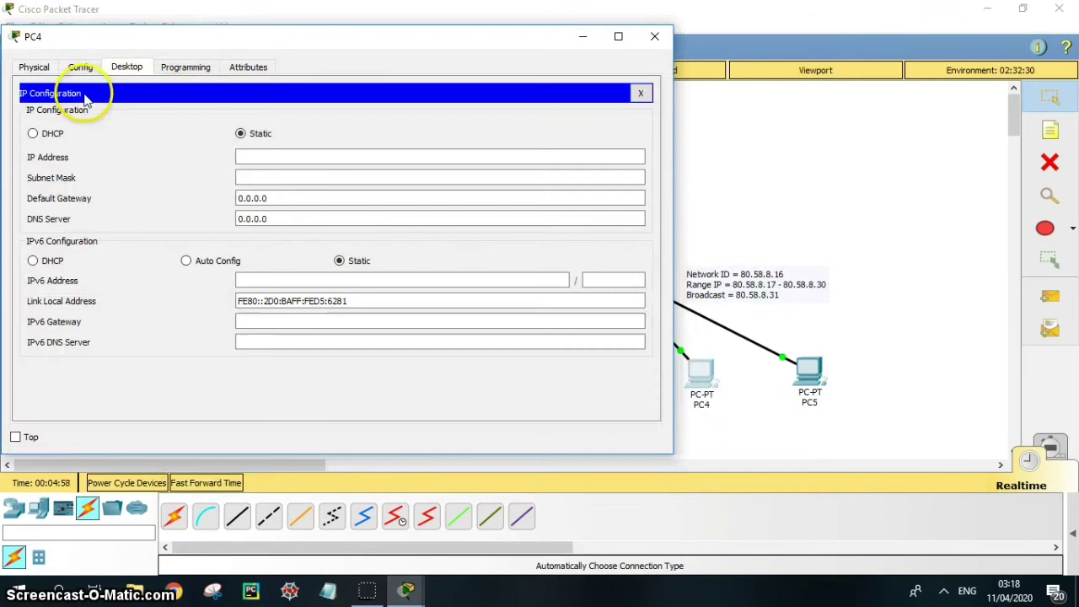
left_click(306, 154)
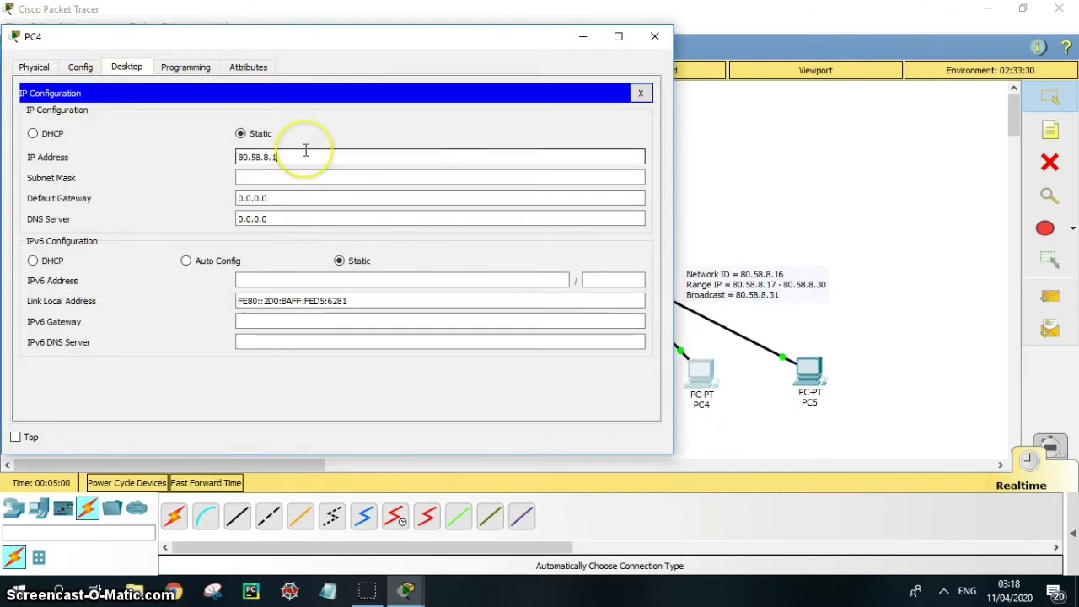
type("80.58.8.18")
left_click(287, 179)
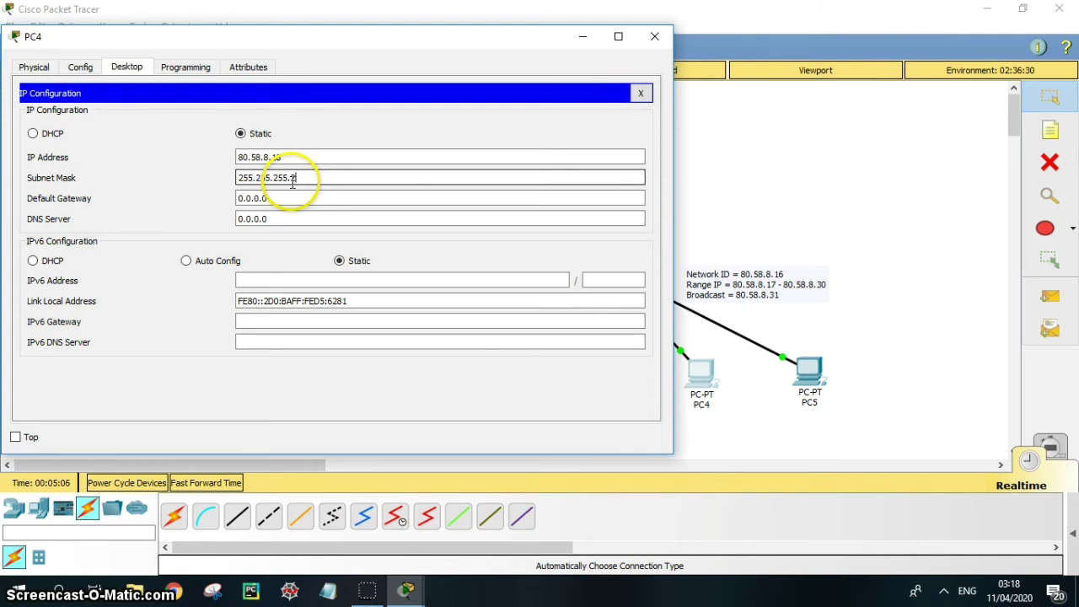
left_click(654, 37)
Give PC5 the static IP address 80.58.8.19 with subnet mask 255.255.255.240 and close its window.
left_click(809, 373)
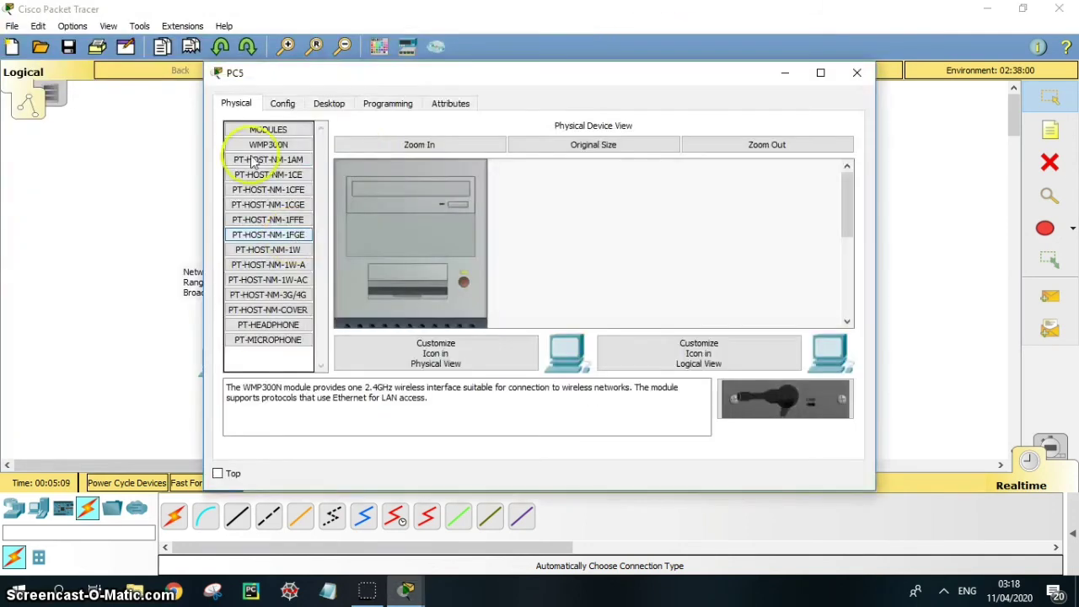
left_click(327, 104)
left_click(291, 145)
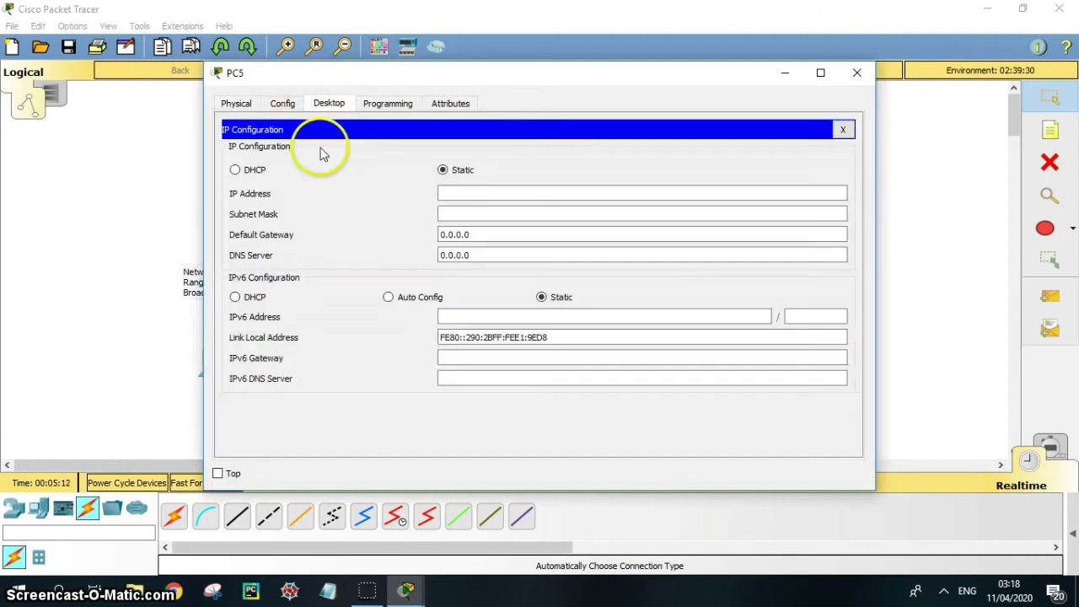
left_click(511, 193)
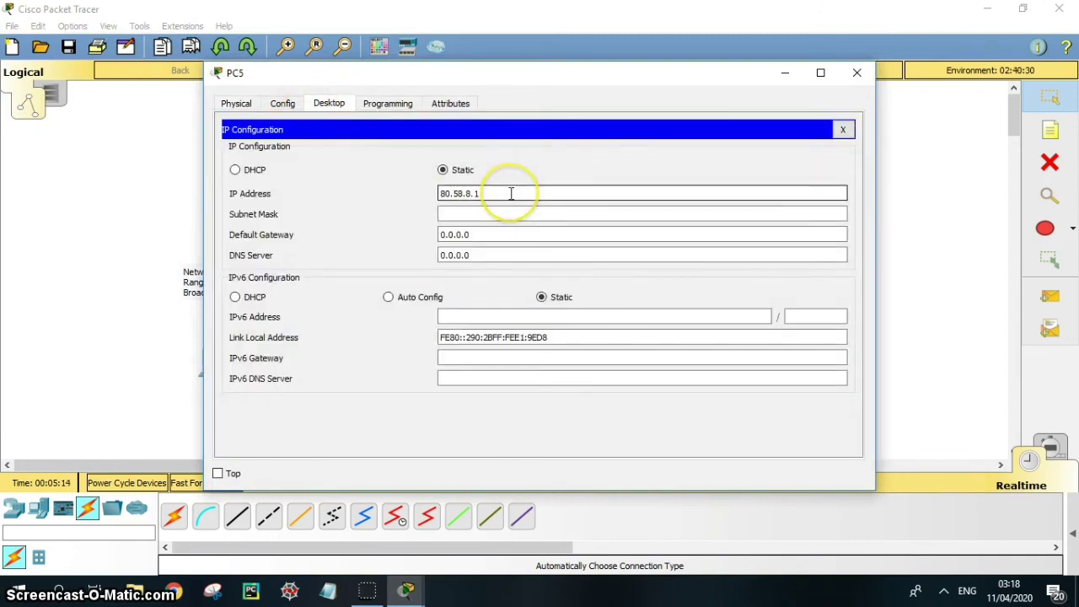
left_click(496, 213)
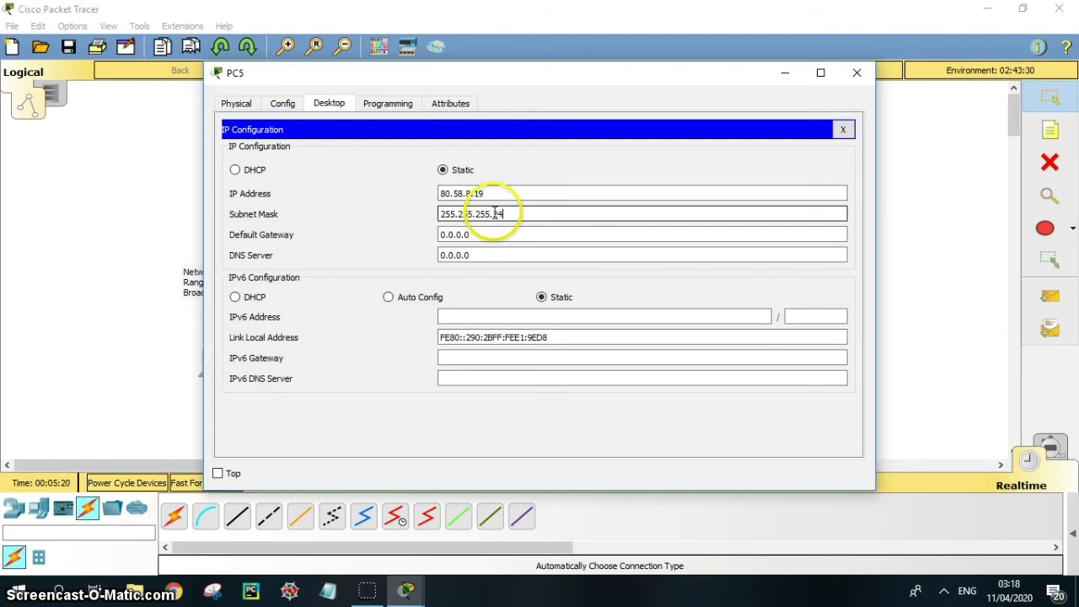
left_click(856, 73)
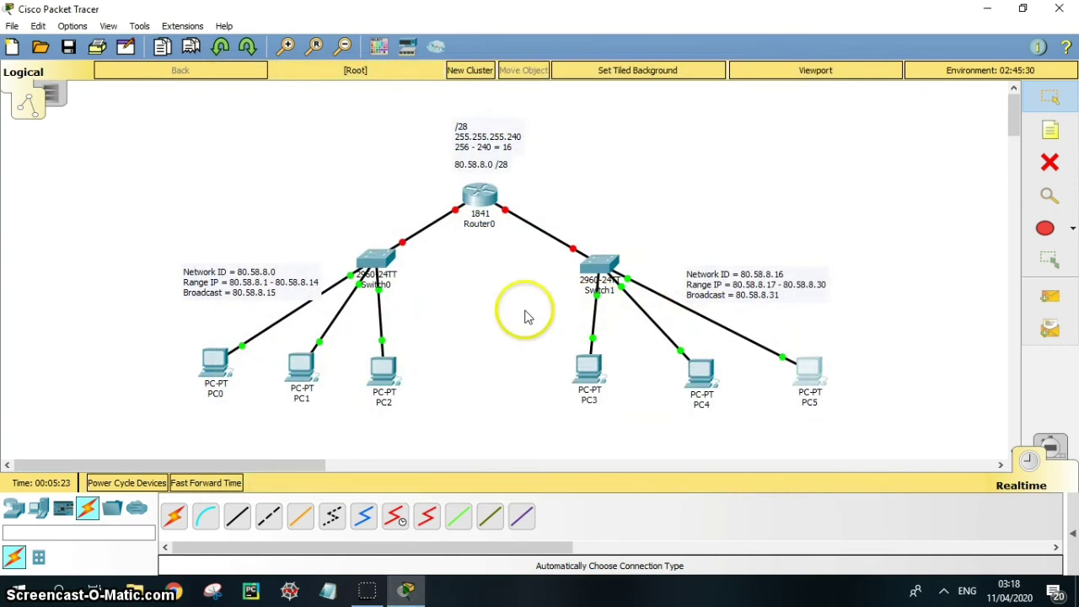
Add the note 80.58.8.14 beside Router0's link to Switch0 and the note 80.58.8.30 beside its link to Switch1.
left_click(1052, 133)
left_click(337, 199)
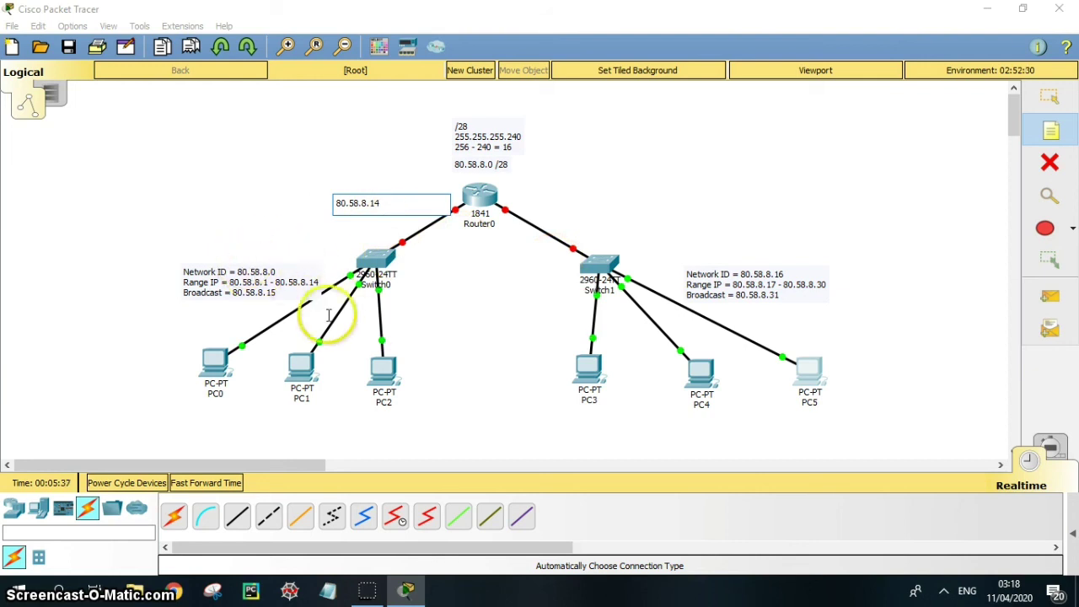
left_click(541, 194)
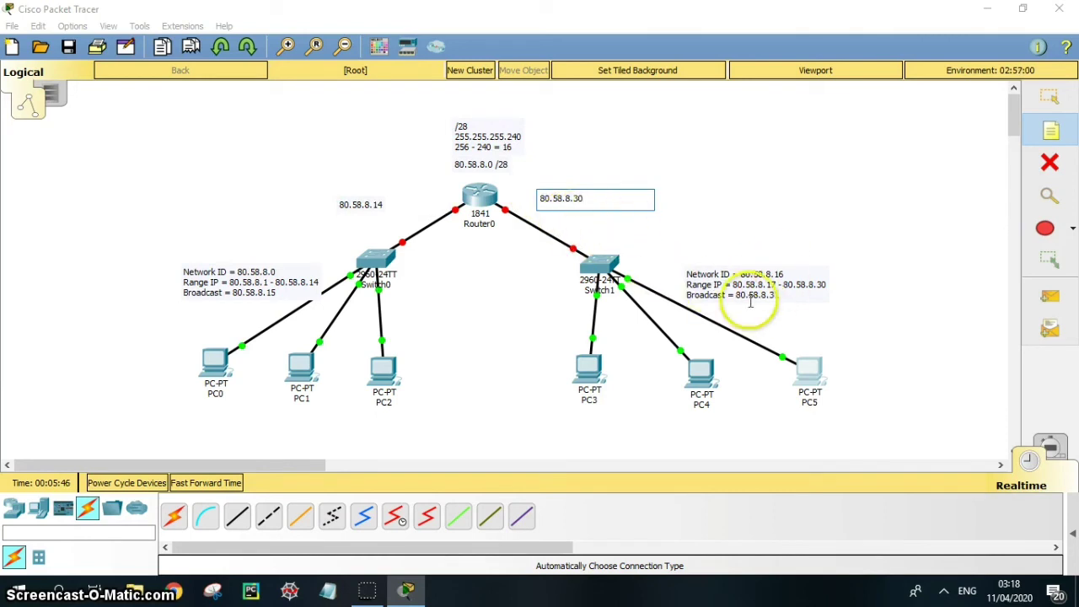
left_click(1045, 96)
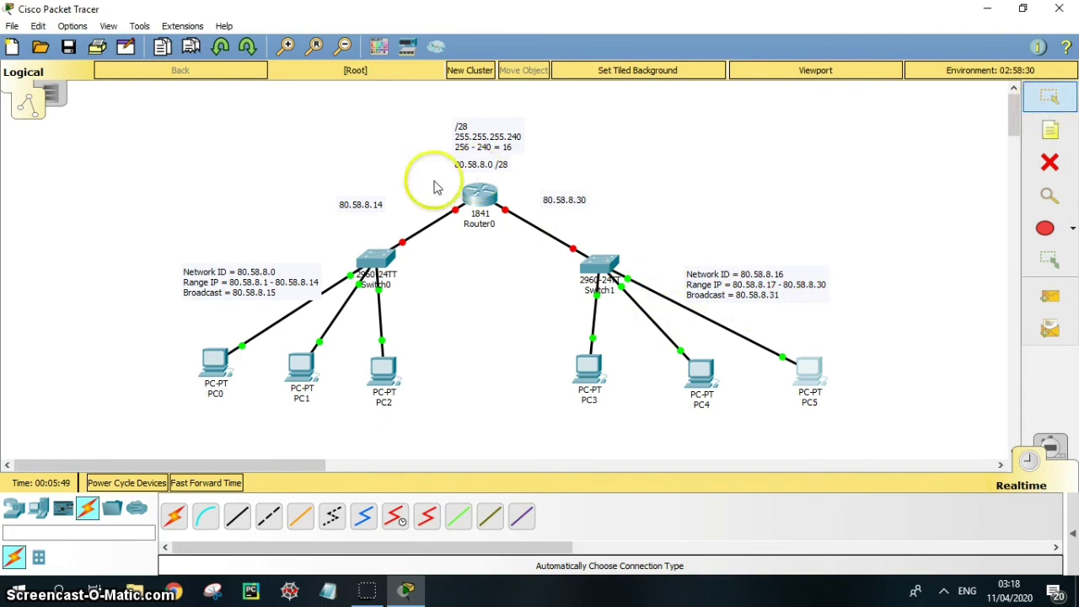
Move the left subnet's note slightly up and left, and shift the 80.58.8.14 and 80.58.8.30 notes closer to their router links.
left_click_drag(287, 274, 278, 266)
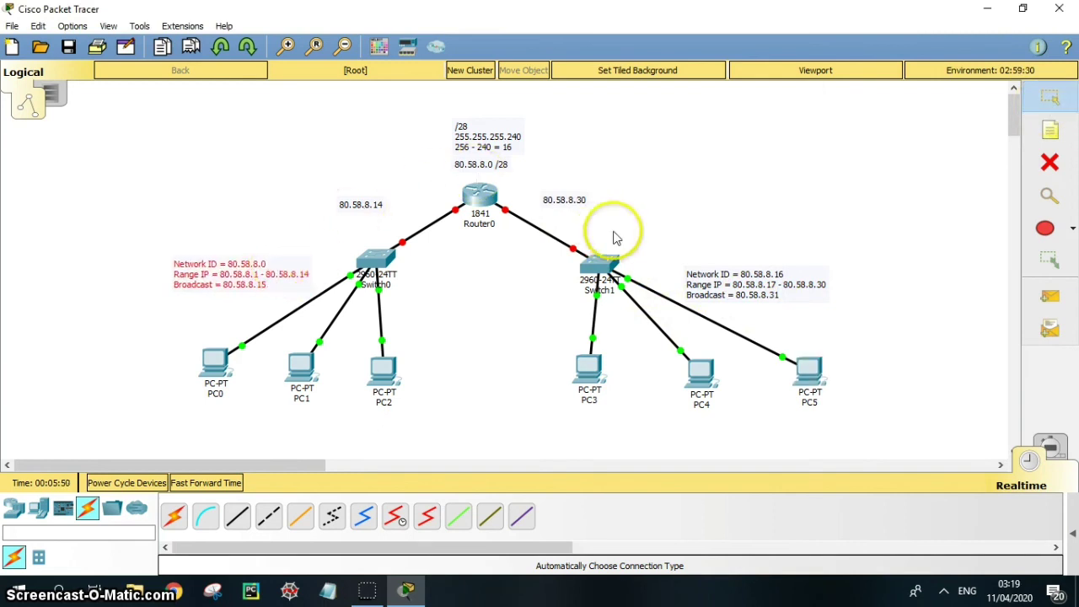
left_click_drag(590, 205, 596, 216)
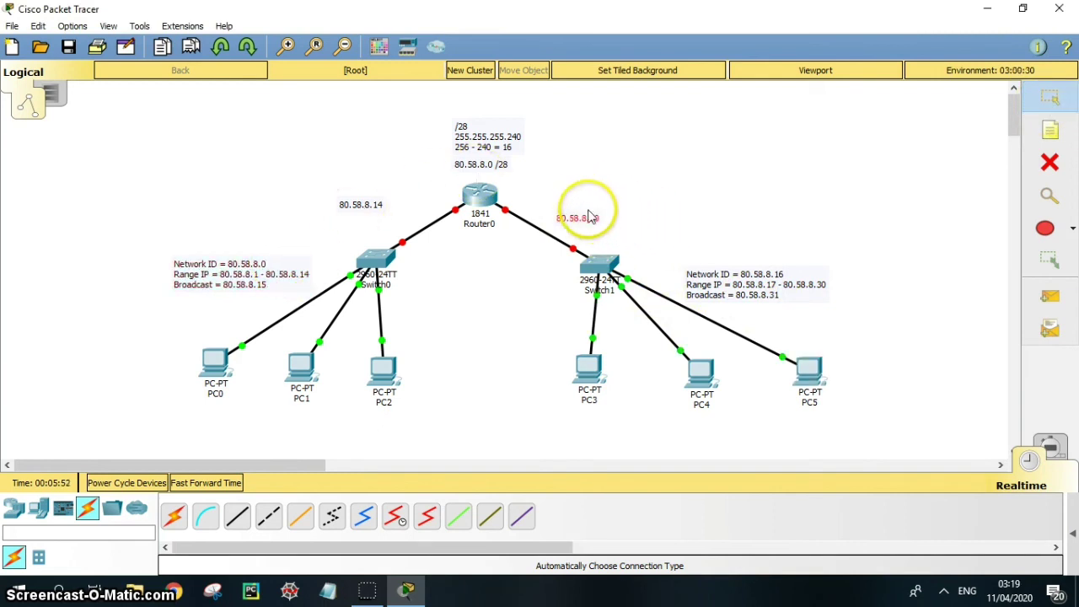
mouse_move(364, 205)
left_mouse_down()
mouse_move(390, 205)
mouse_move(379, 207)
left_mouse_up()
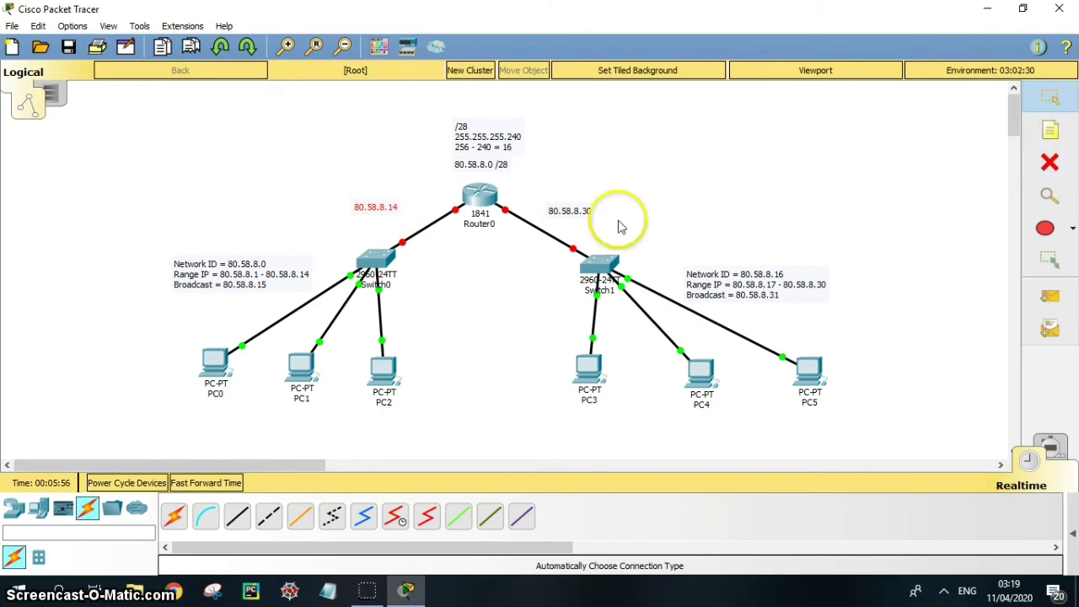
left_click(456, 265)
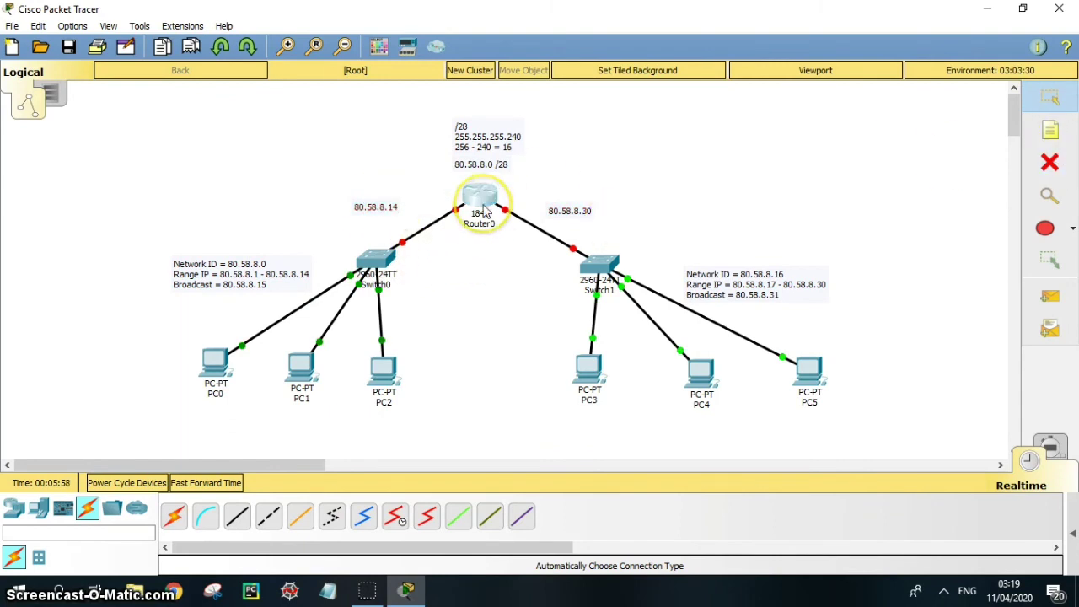
Open Router0's FastEthernet0/0 settings with the left subnet in view and set the IP address to 80.58.8.14.
left_click(483, 206)
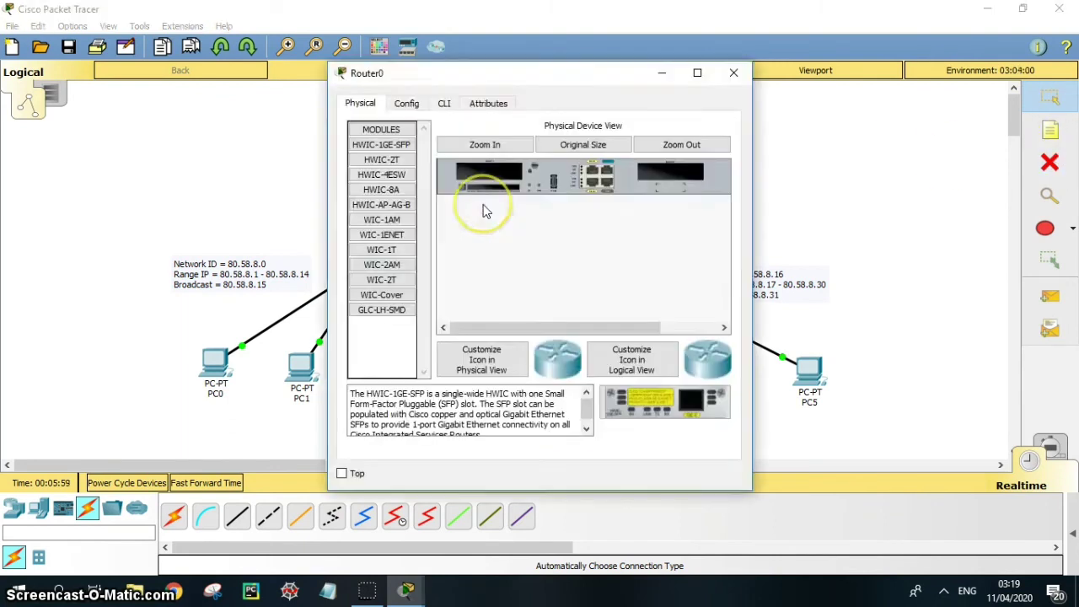
left_click(408, 104)
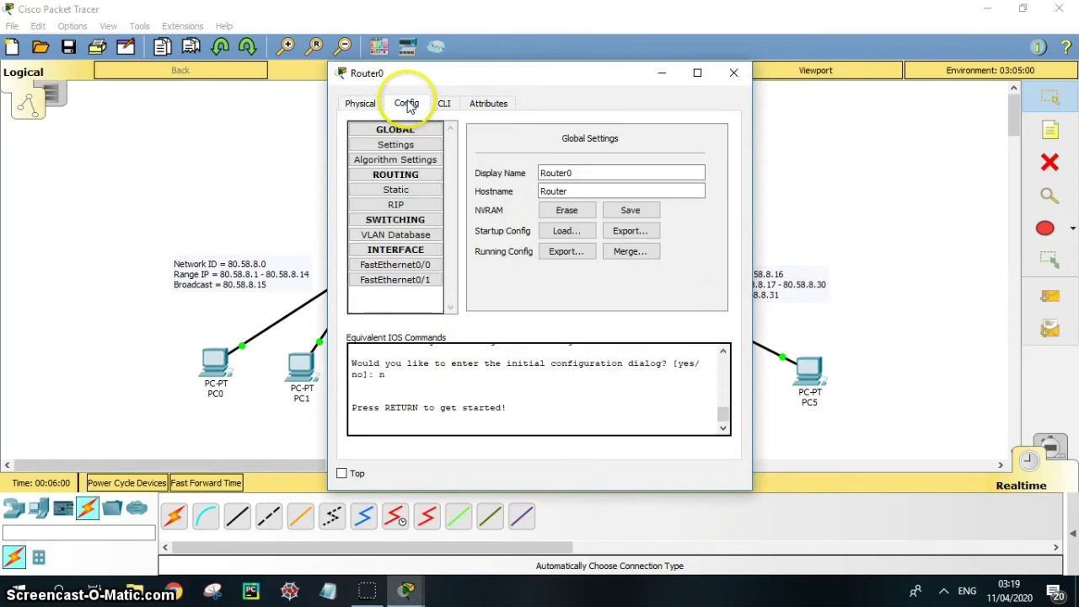
left_click(428, 265)
left_click_drag(437, 80, 567, 54)
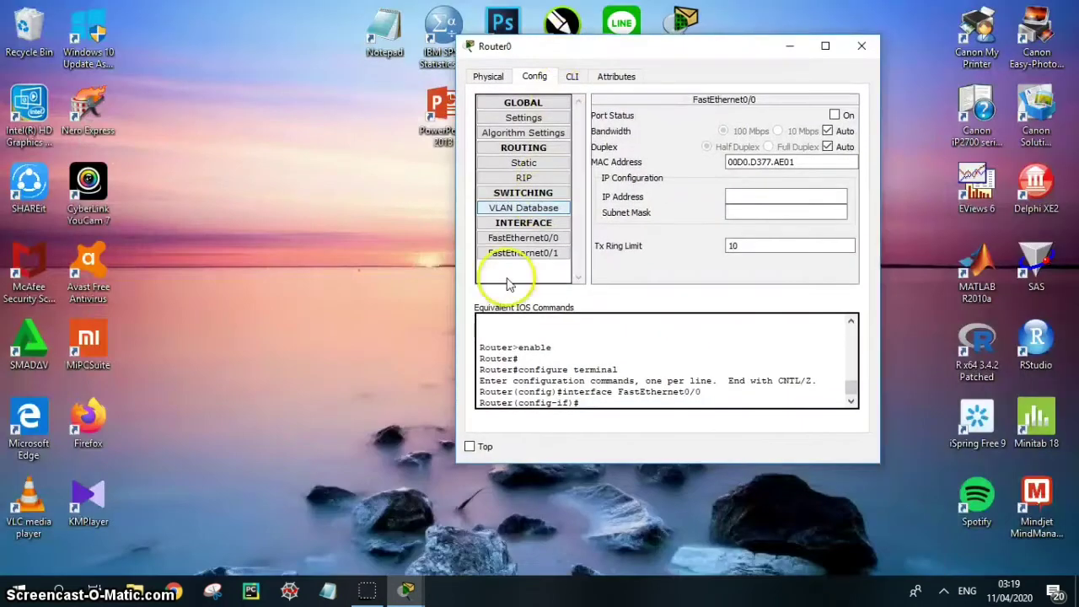
left_click(403, 588)
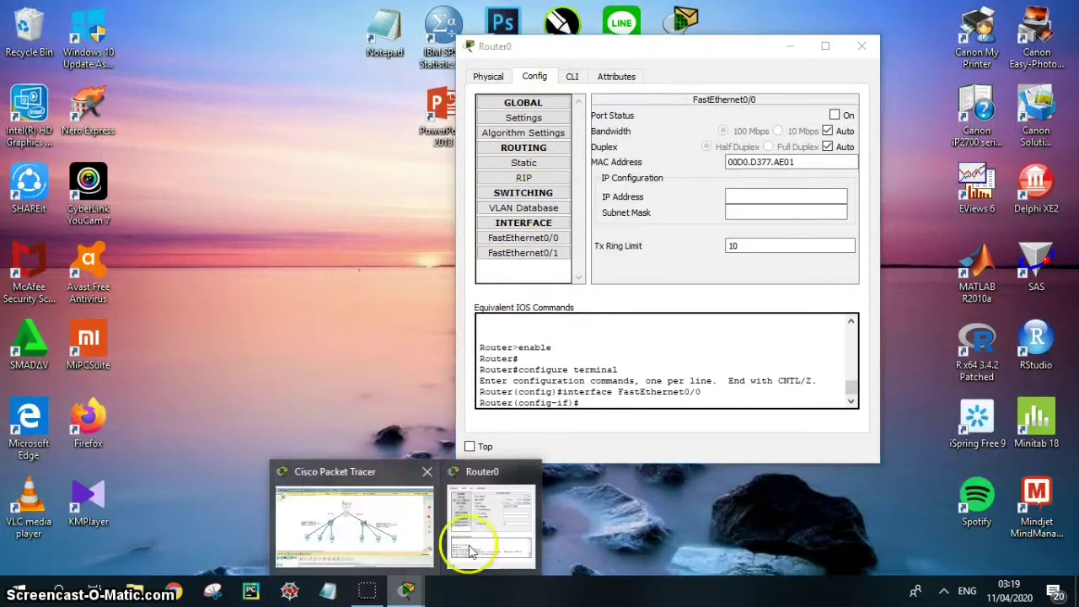
left_click(374, 525)
left_click(407, 592)
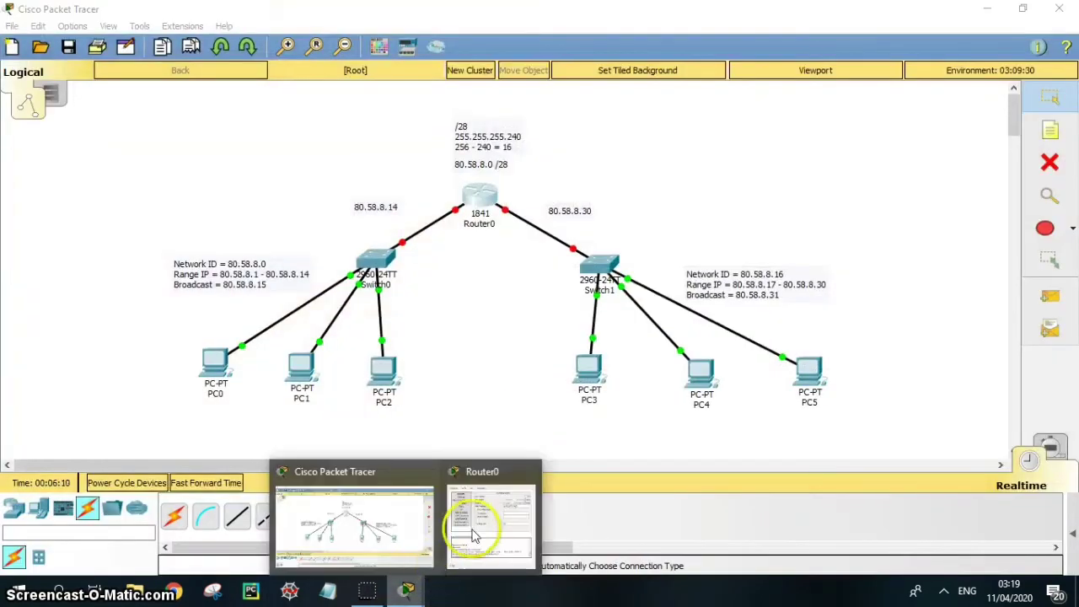
left_click(475, 534)
left_click_drag(578, 51, 602, 52)
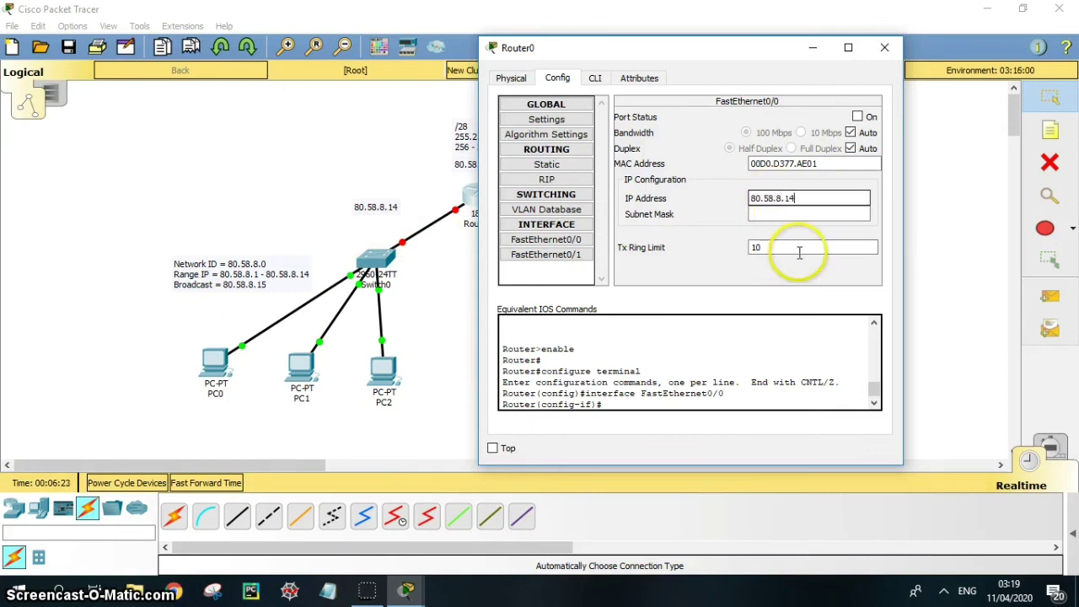
Set FastEthernet0/0's subnet mask to 255.255.255.240 and turn the port on.
left_click(793, 213)
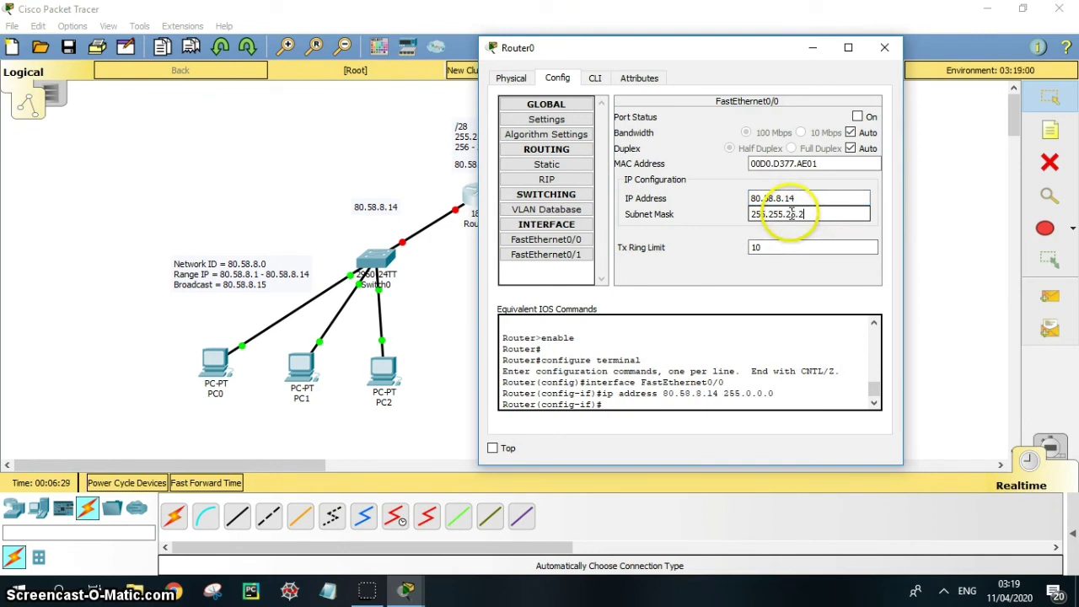
type("0")
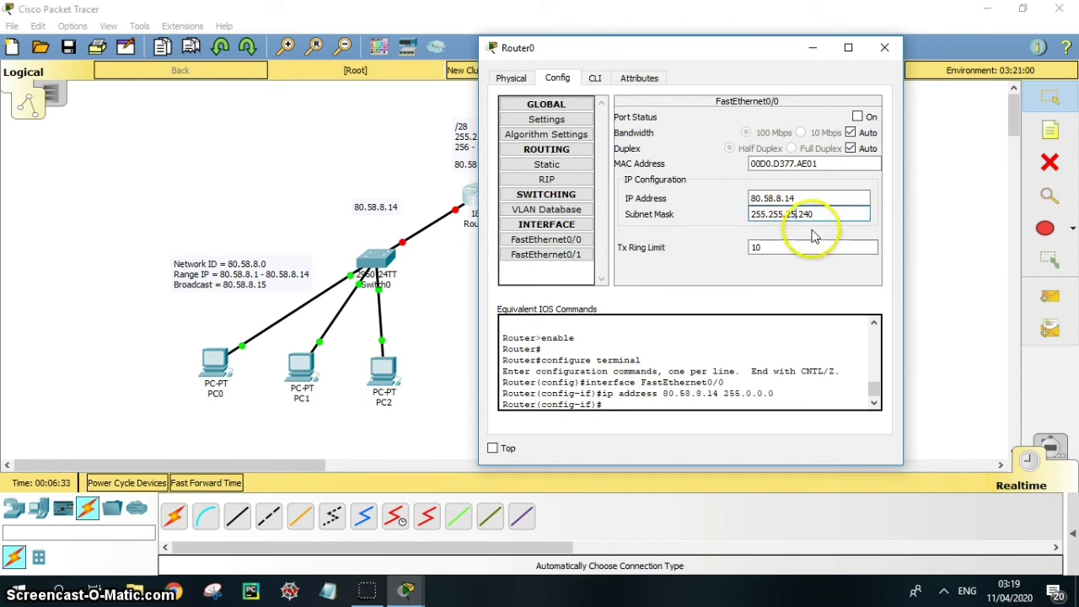
type("5")
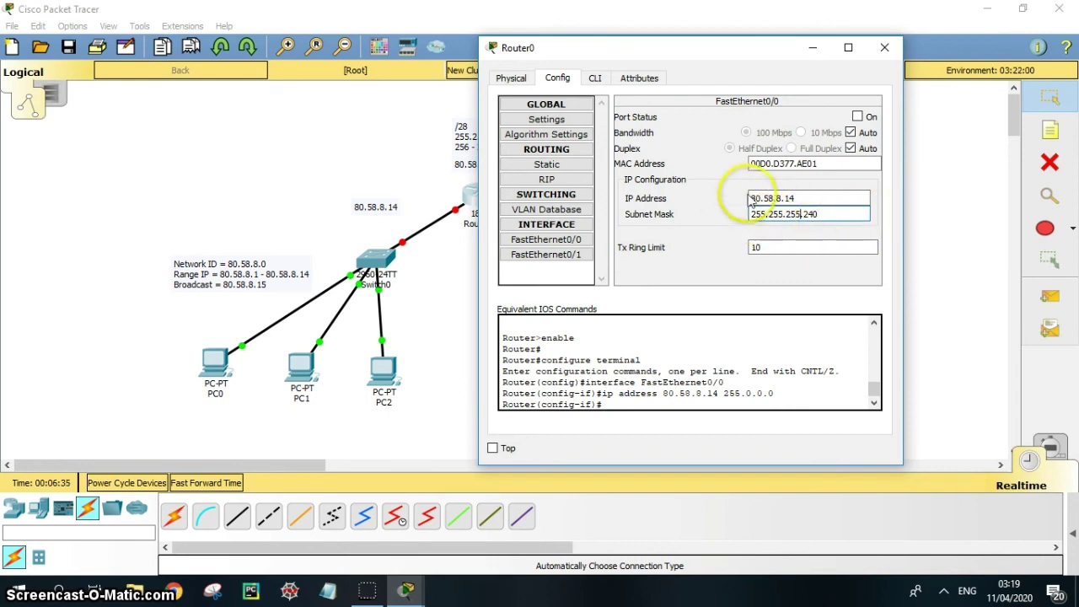
left_click(857, 116)
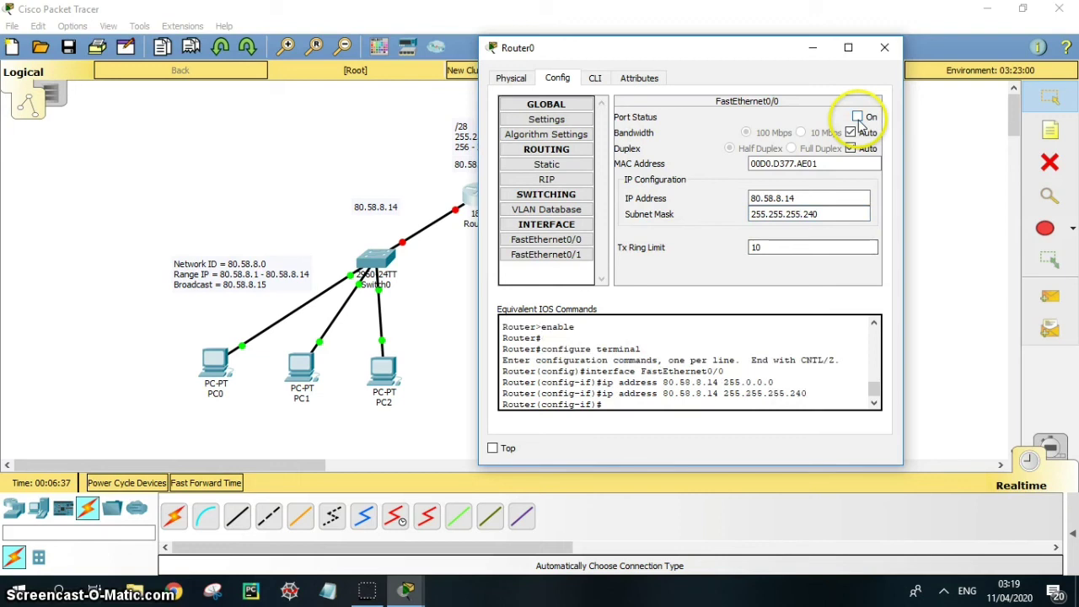
Give Router0's FastEthernet0/1 the IP address 80.58.8.30 with subnet mask 255.255.255.240, turn the port on, and close the router window.
left_click(561, 255)
left_click_drag(599, 50, 289, 63)
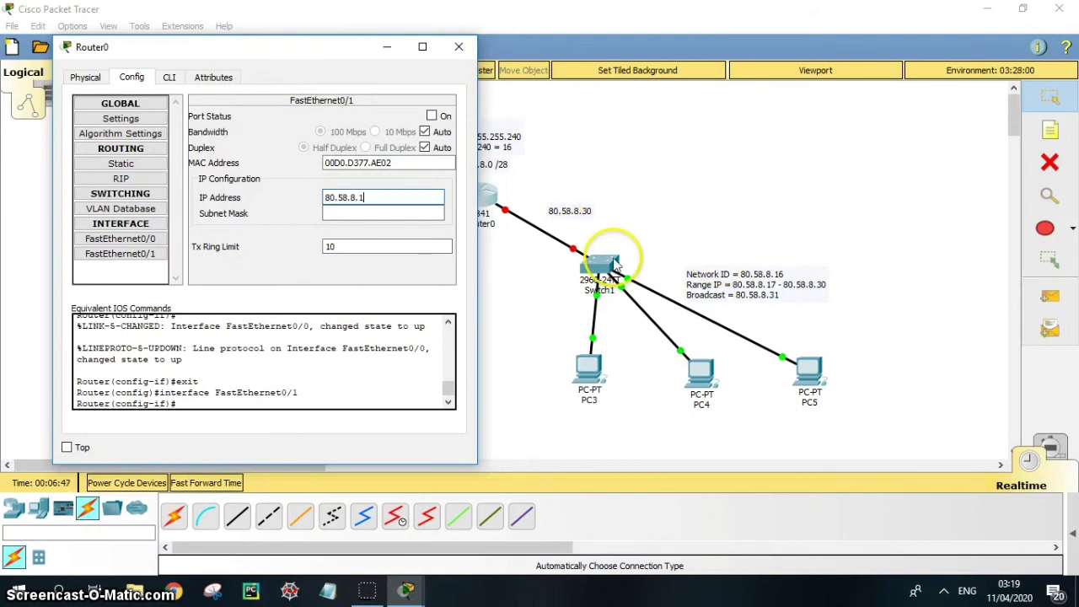
type("80.58.8.30")
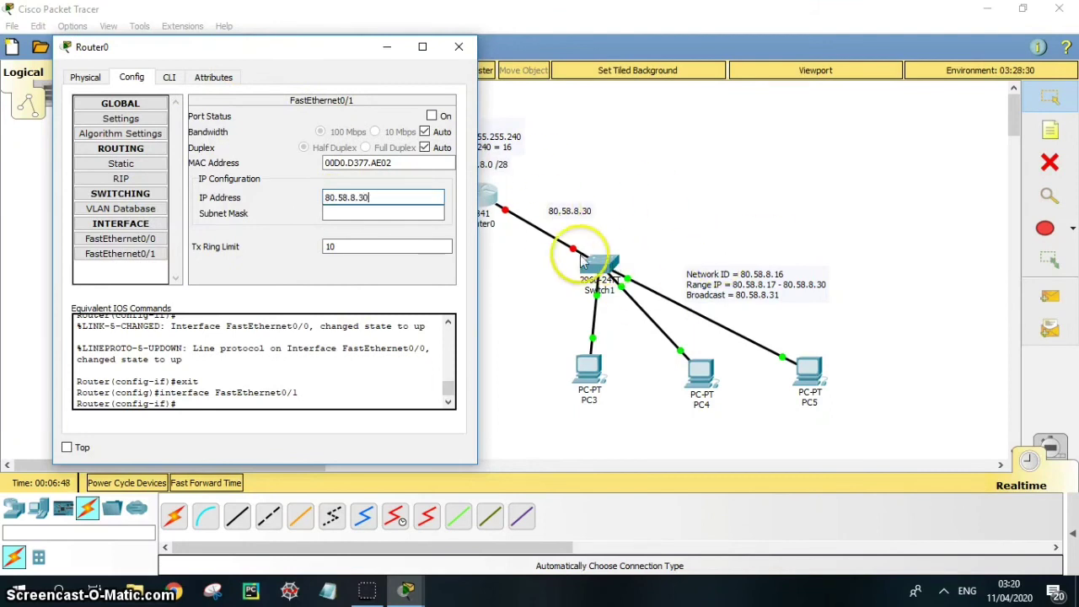
left_click(380, 214)
left_click(377, 213)
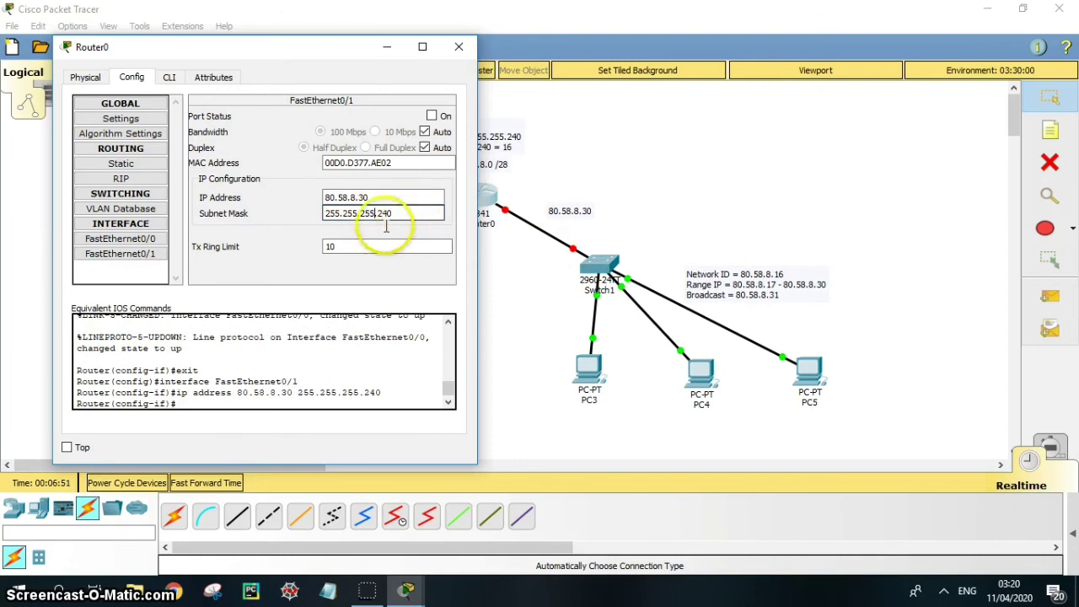
left_click(433, 117)
left_click(458, 46)
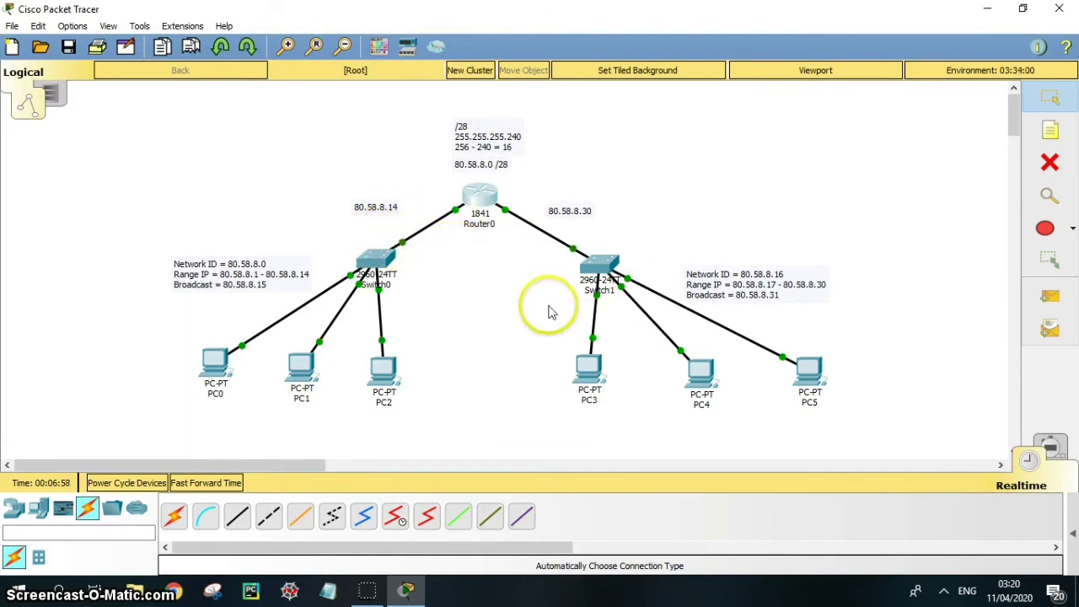
Add address notes below the left subnet's PCs: 80.58.8.1 for PC0, 80.58.8.2 for PC1 and 80.58.8.3 for PC2.
left_click(1060, 129)
left_click(156, 414)
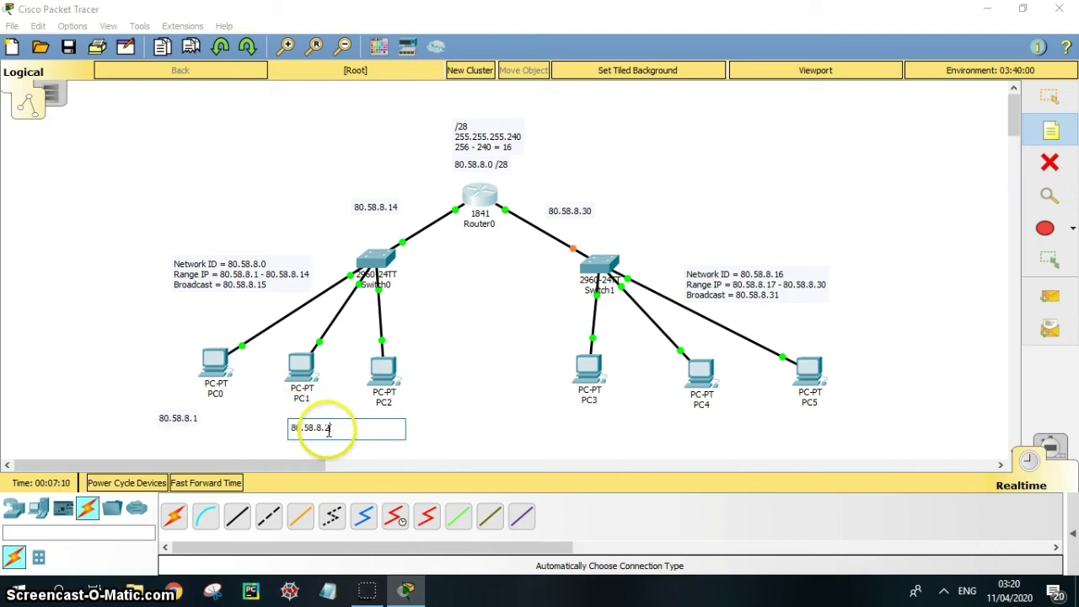
left_click(428, 426)
type("80.58.8.1")
key("BackSpace")
type("3")
Add address notes below the right subnet's PCs: 80.58.8.17 for PC3, 80.58.8.18 for PC4 and 80.58.8.19 for PC5.
left_click(601, 433)
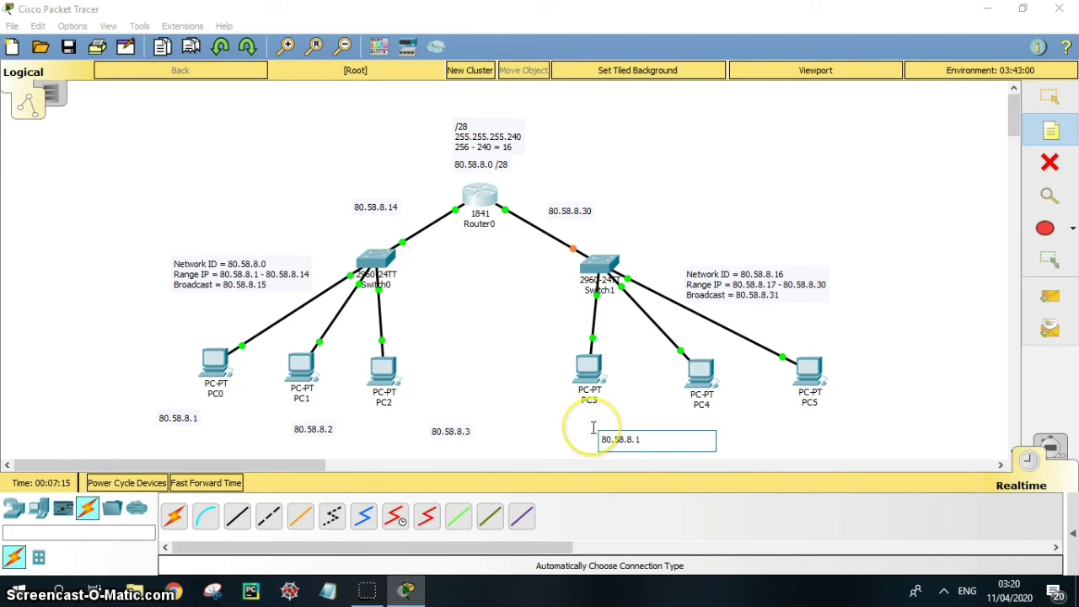
left_click(720, 434)
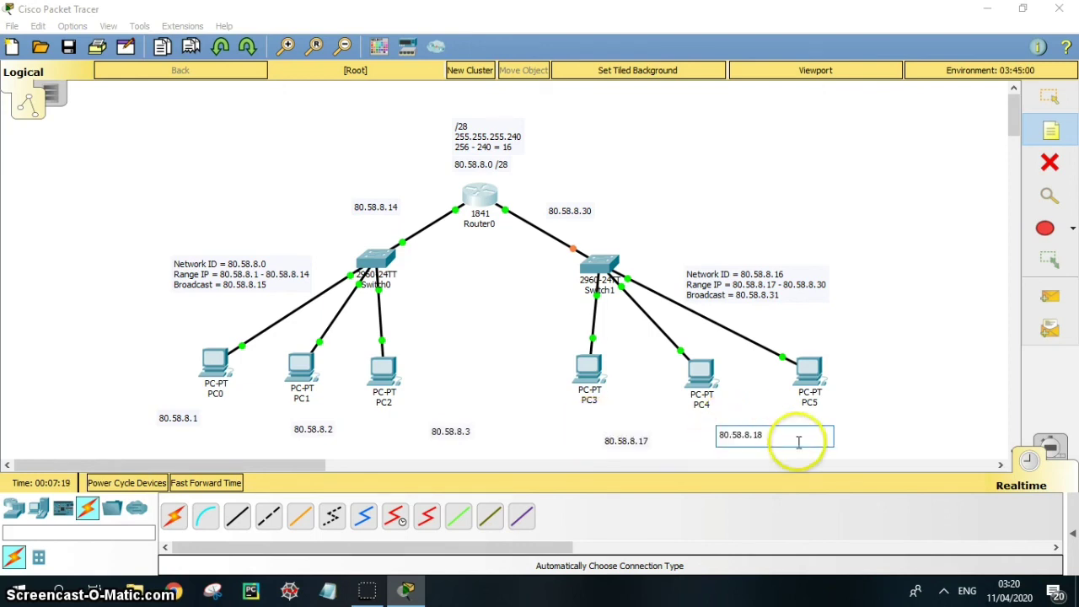
left_click(847, 426)
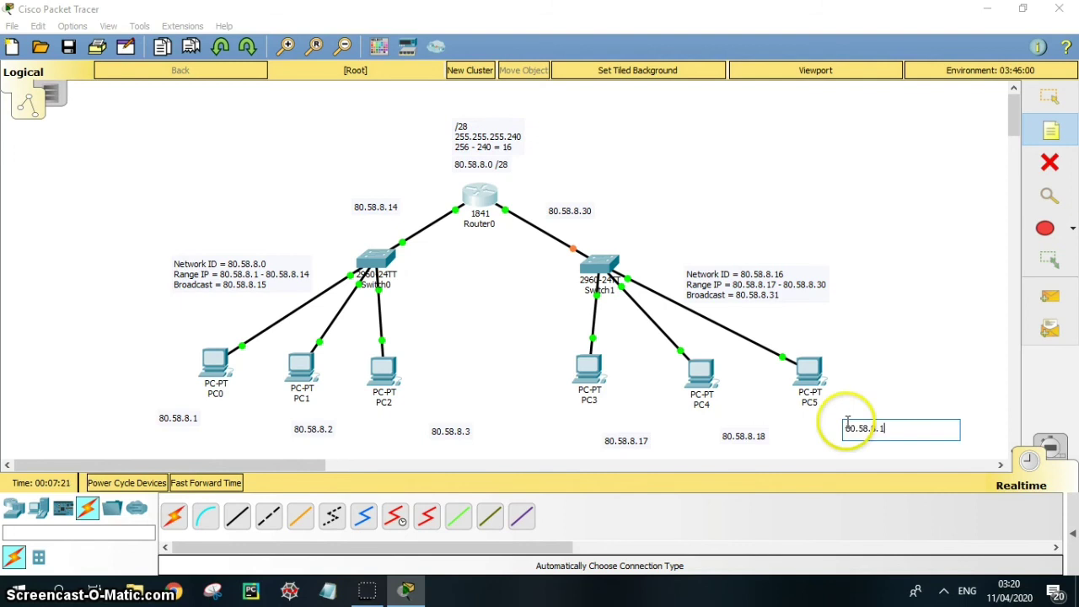
left_click(1050, 98)
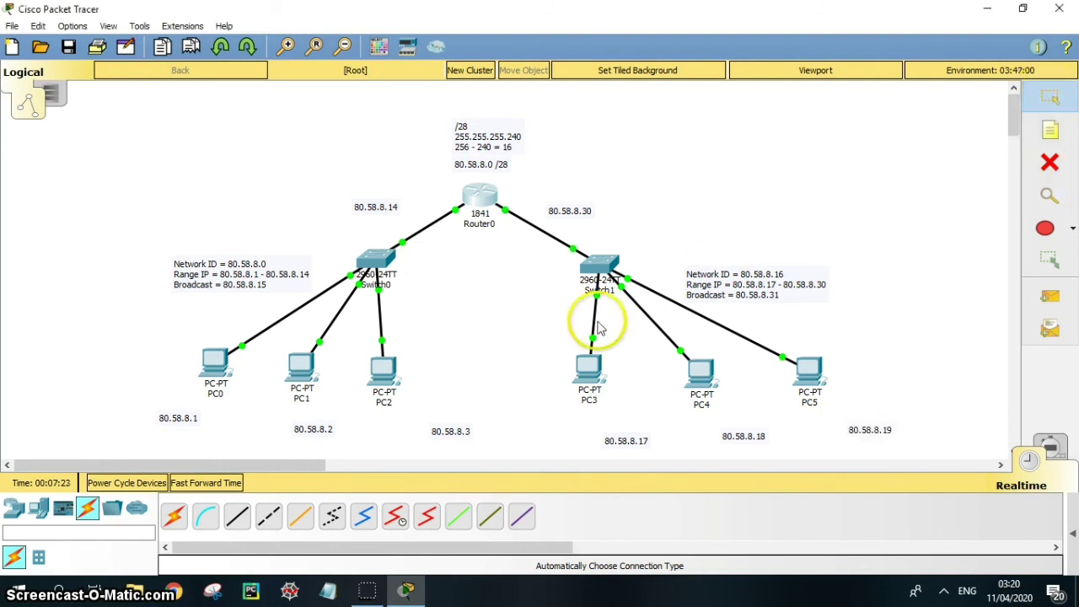
Move the six address notes so that each one sits directly beneath its own PC.
left_click_drag(192, 418, 204, 416)
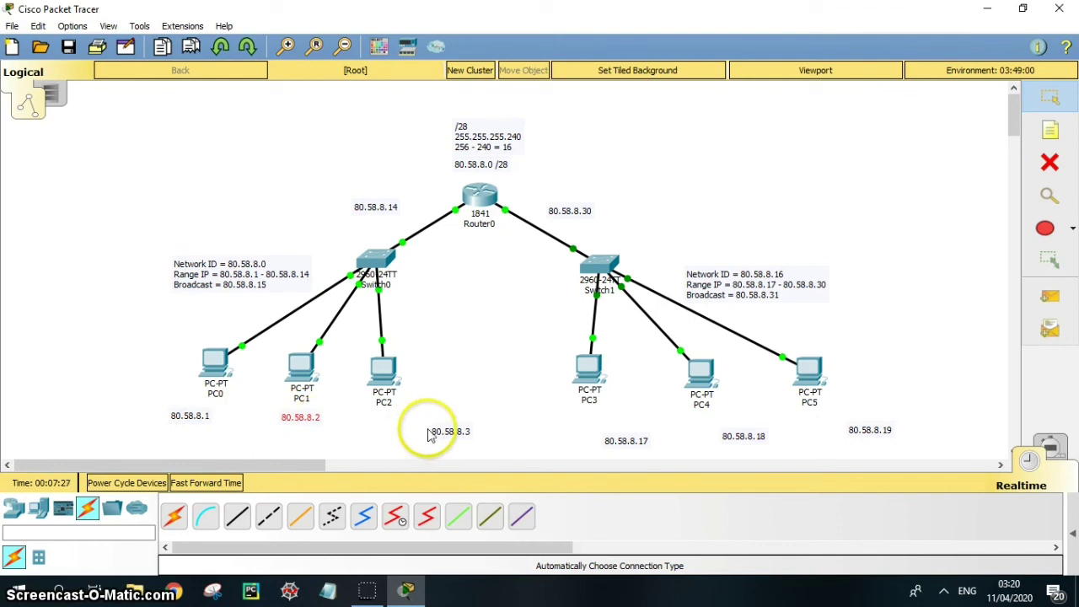
left_click_drag(433, 432, 383, 424)
left_click_drag(622, 439, 584, 423)
left_click(738, 439)
left_click_drag(739, 438, 695, 431)
left_click(852, 432)
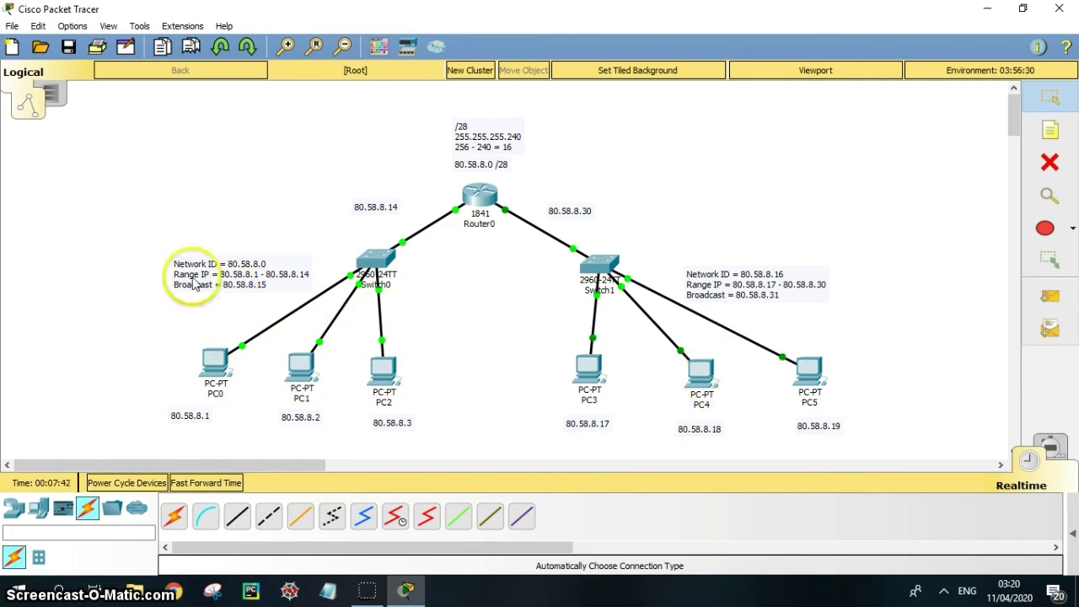
Set PC0's default gateway to 80.58.8.14 in its IP configuration and close its window.
left_click(226, 362)
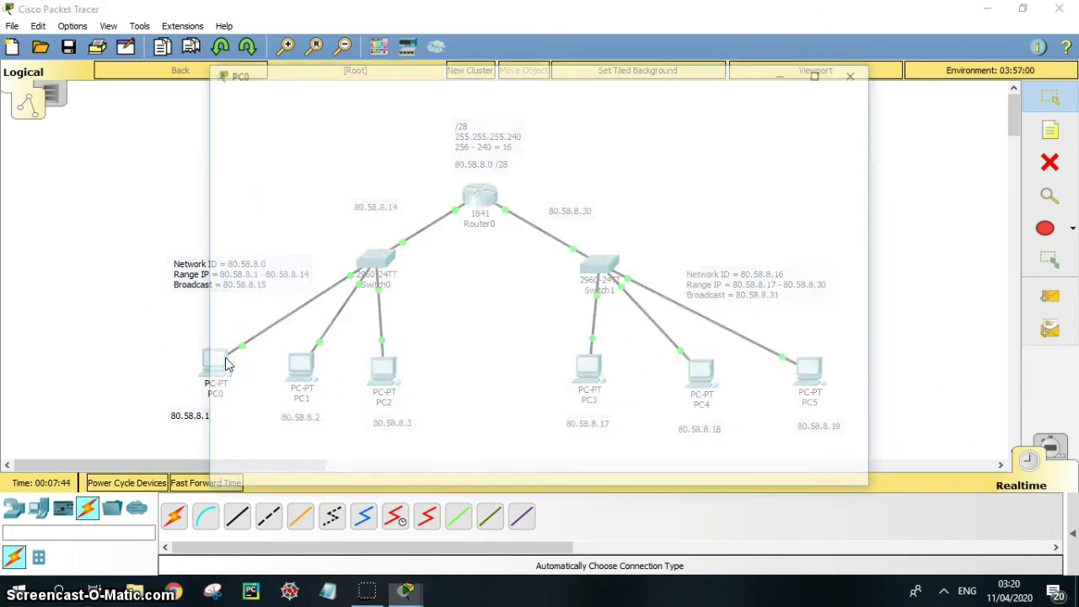
left_click(292, 179)
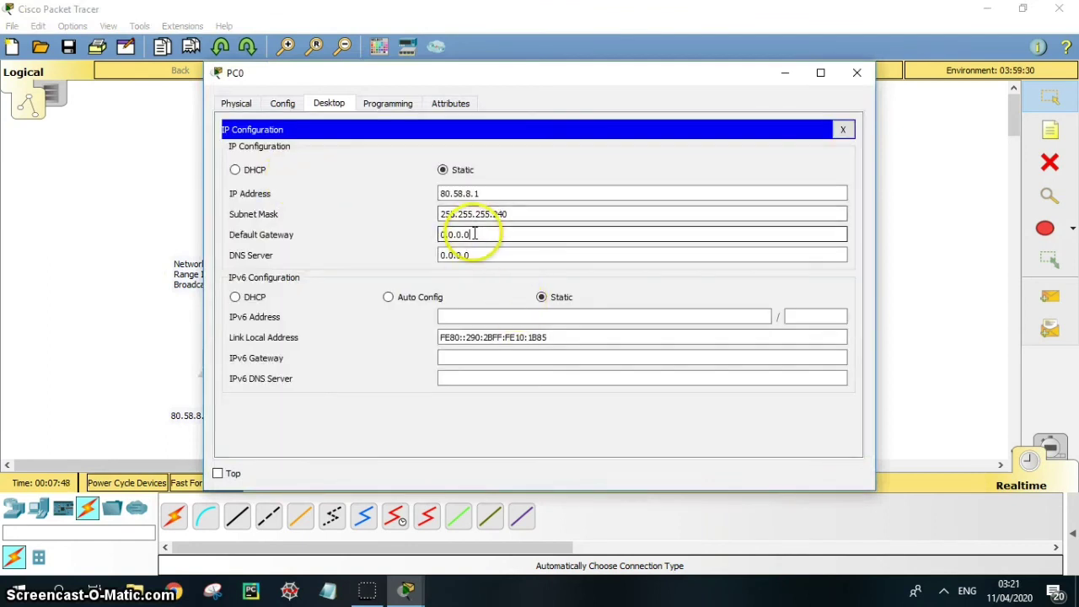
key("Tab")
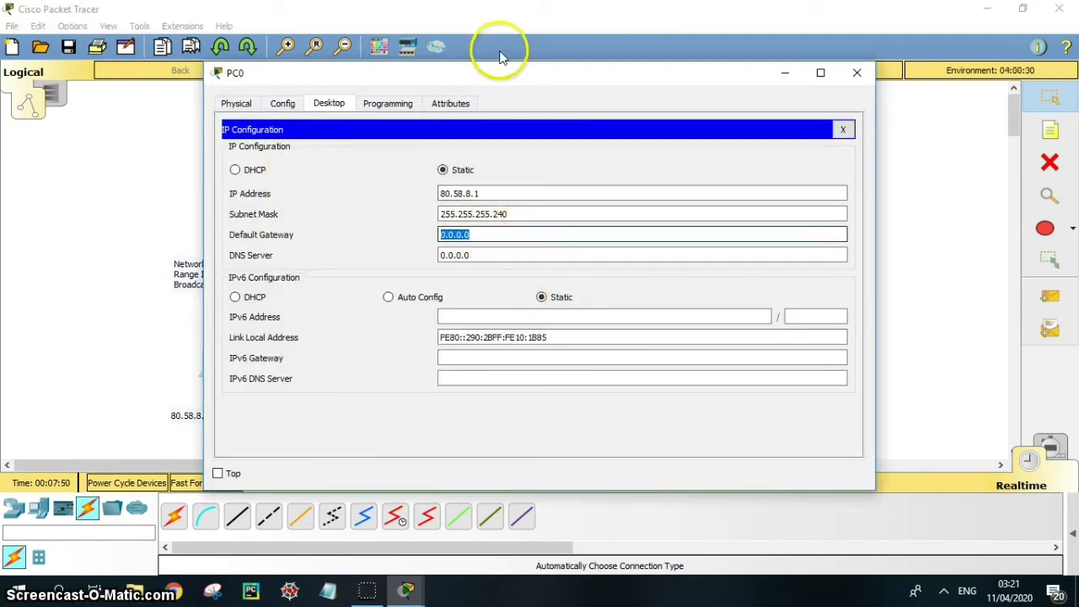
left_click_drag(493, 71, 714, 41)
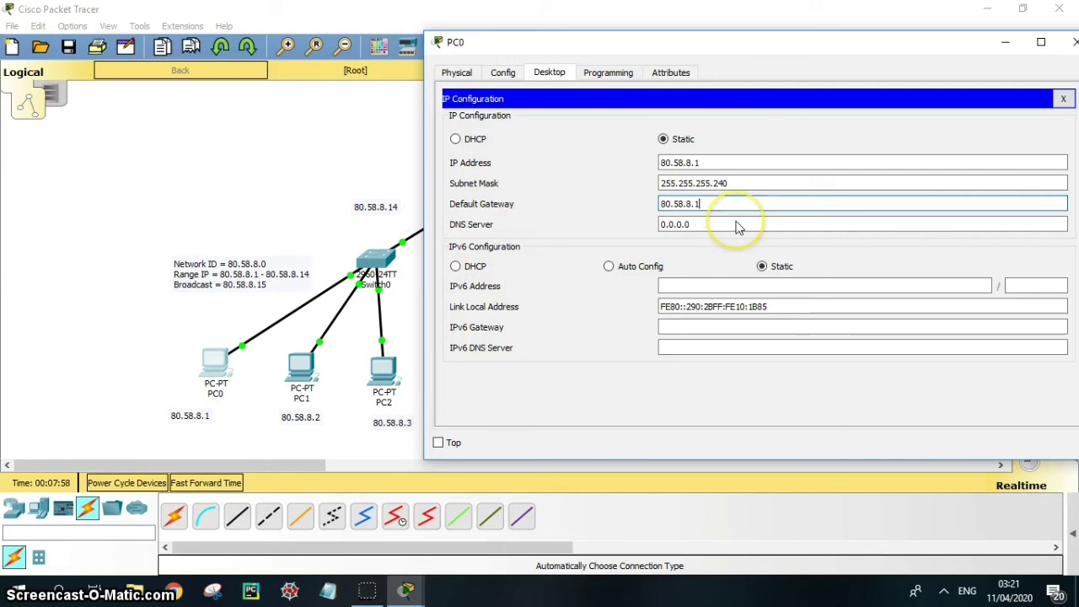
type("4")
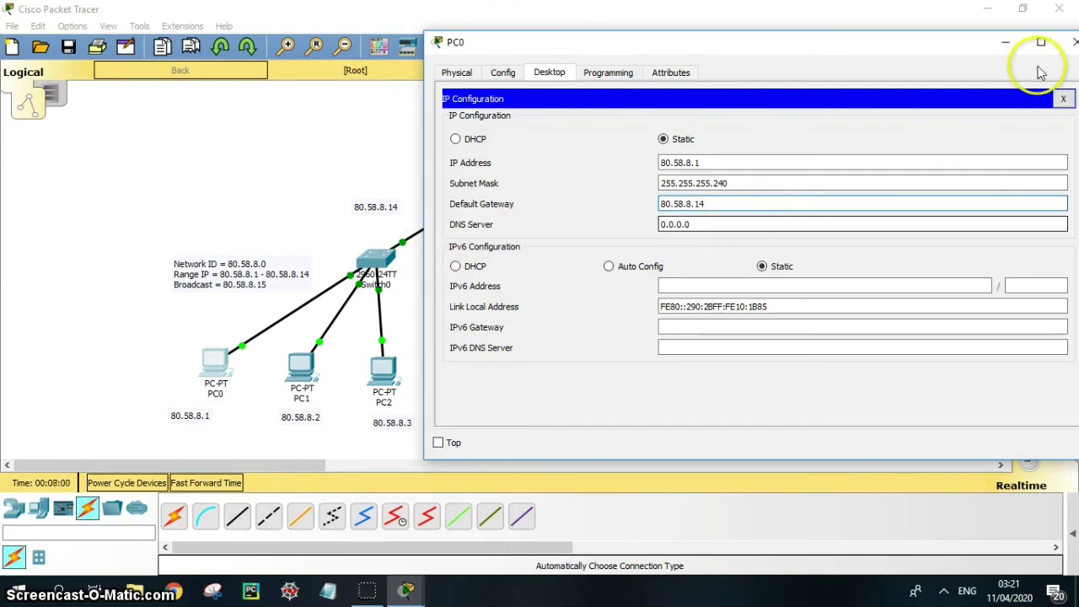
left_click(1073, 41)
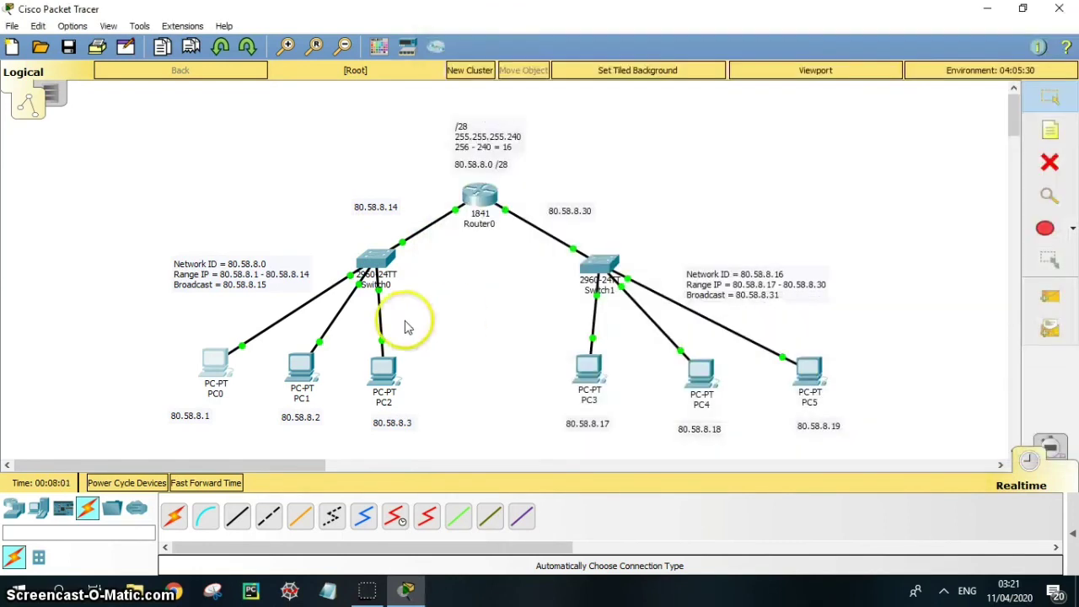
Set PC1's default gateway to 80.58.8.14 in its IP configuration and close its window.
left_click(308, 385)
left_click(273, 169)
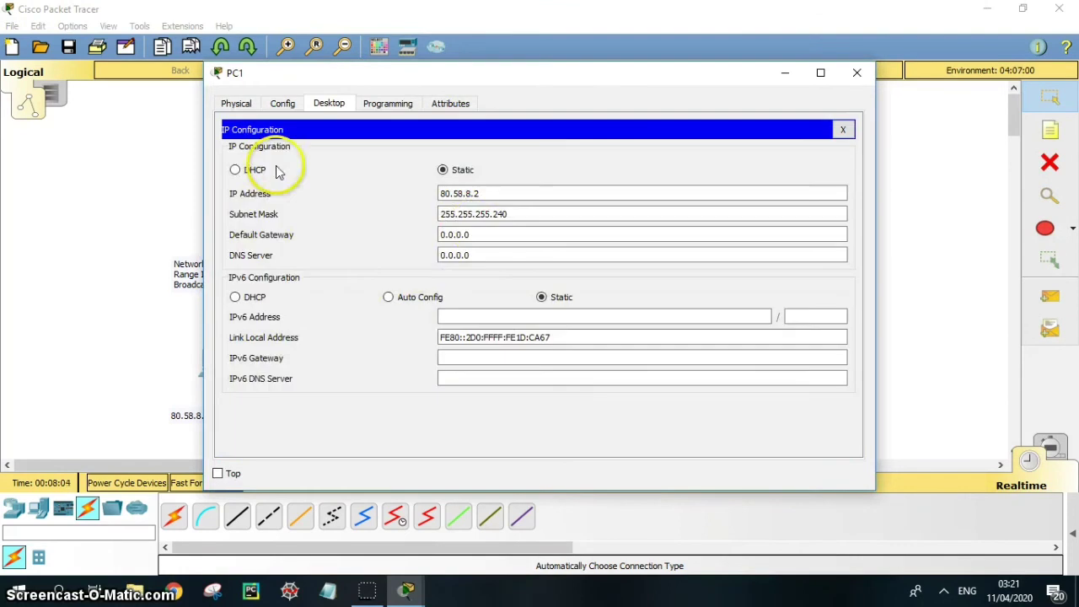
left_click(457, 234)
key("ctrl+a")
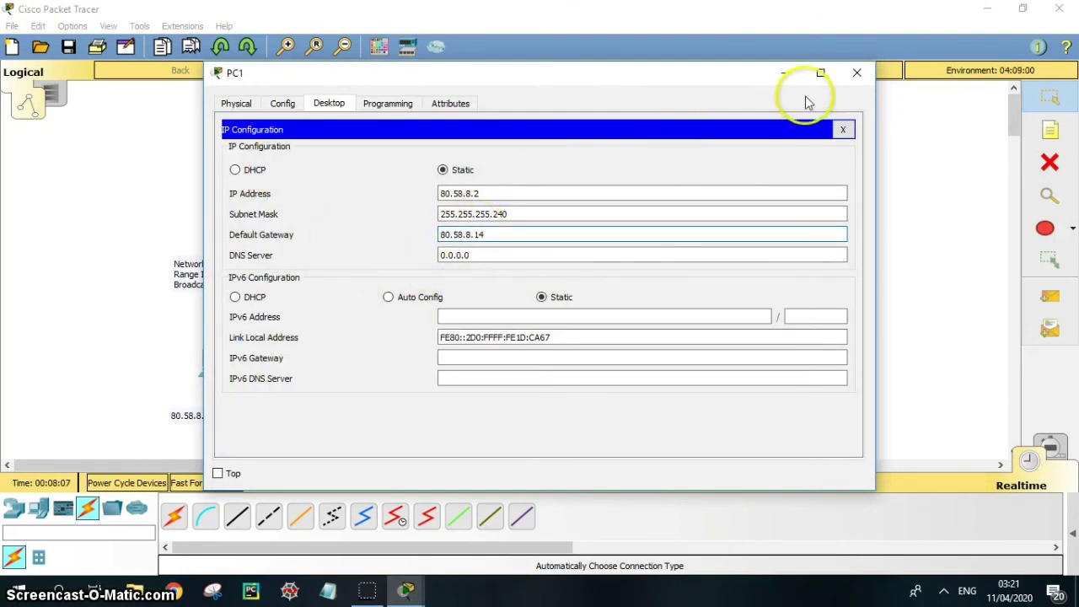
left_click(857, 72)
Set PC2's default gateway to 80.58.8.14 in its IP configuration and close its window.
left_click(379, 371)
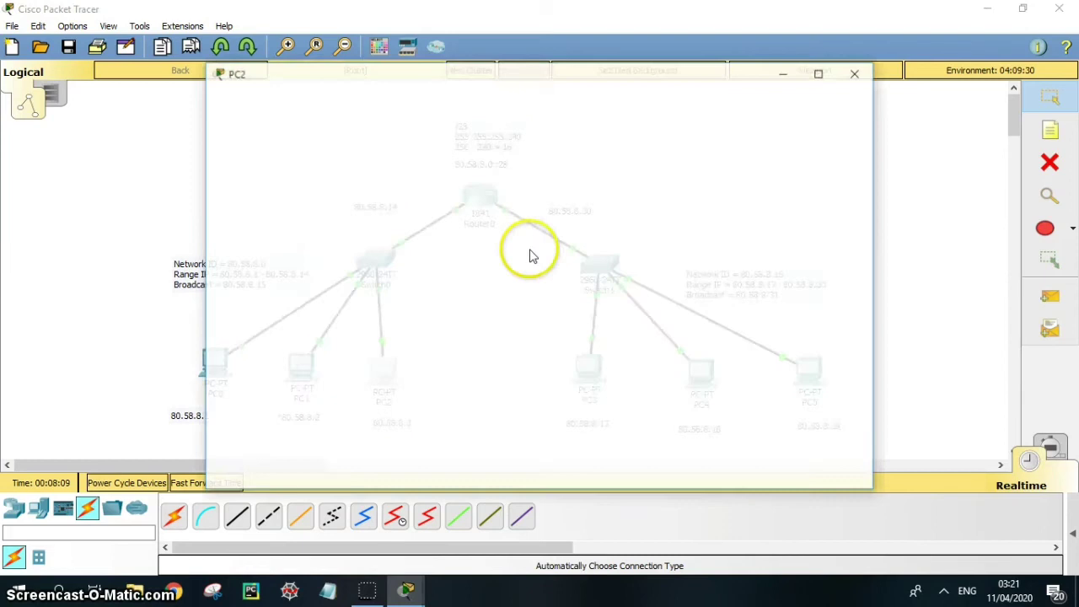
left_click(301, 165)
left_click(470, 234)
key("ctrl+a")
type("80.58.8.14")
left_click(856, 73)
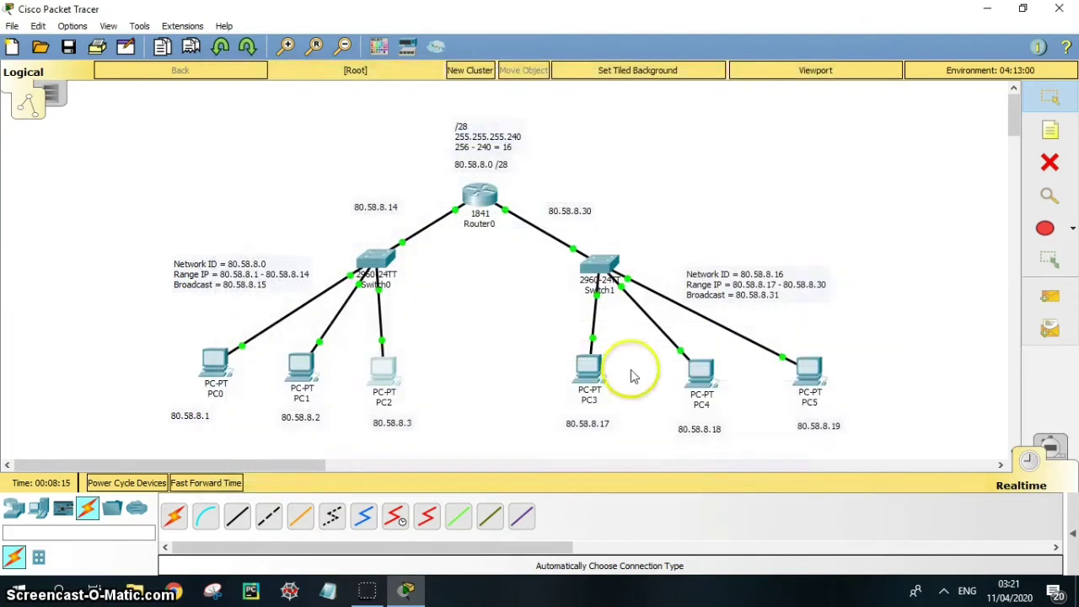
Set PC3's default gateway to the right router interface's address, 80.58.8.30, and close its window.
left_click(588, 391)
left_click(288, 160)
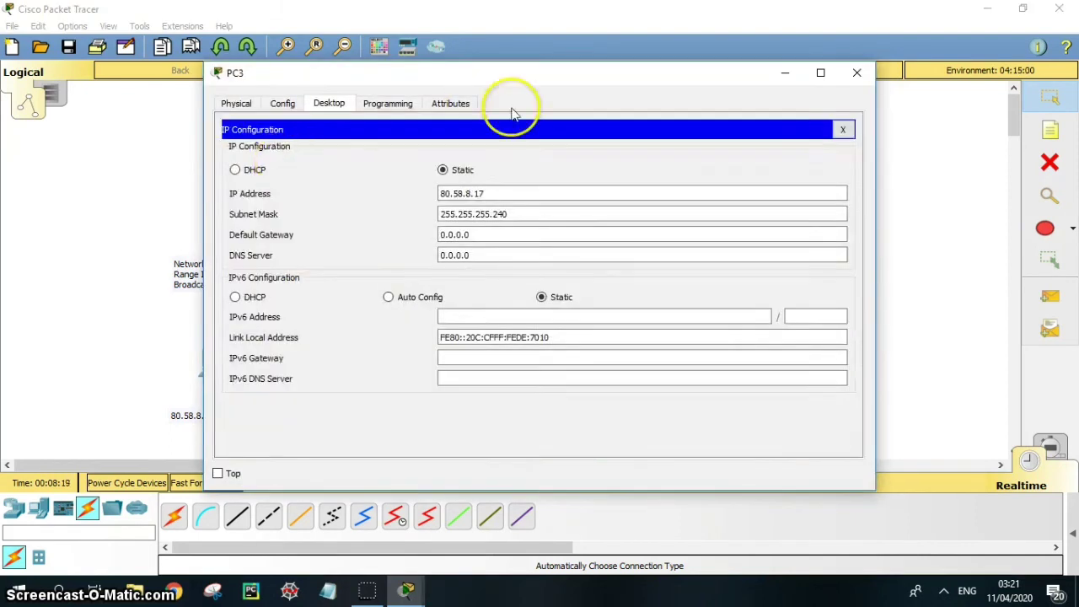
left_click_drag(498, 74, 264, 35)
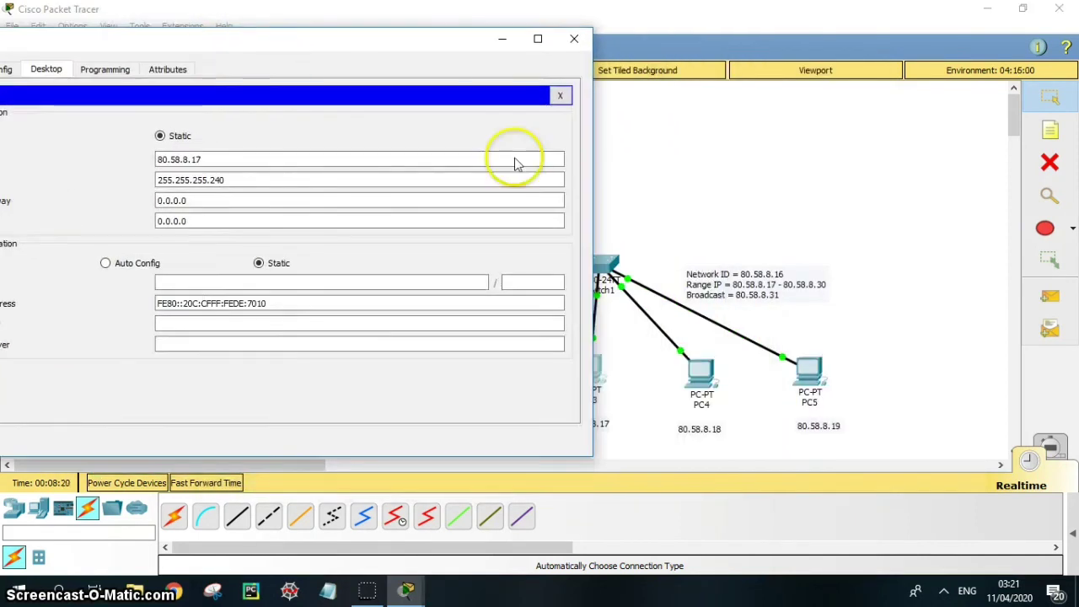
left_click_drag(402, 53, 313, 59)
left_click(70, 211)
double_click(61, 211)
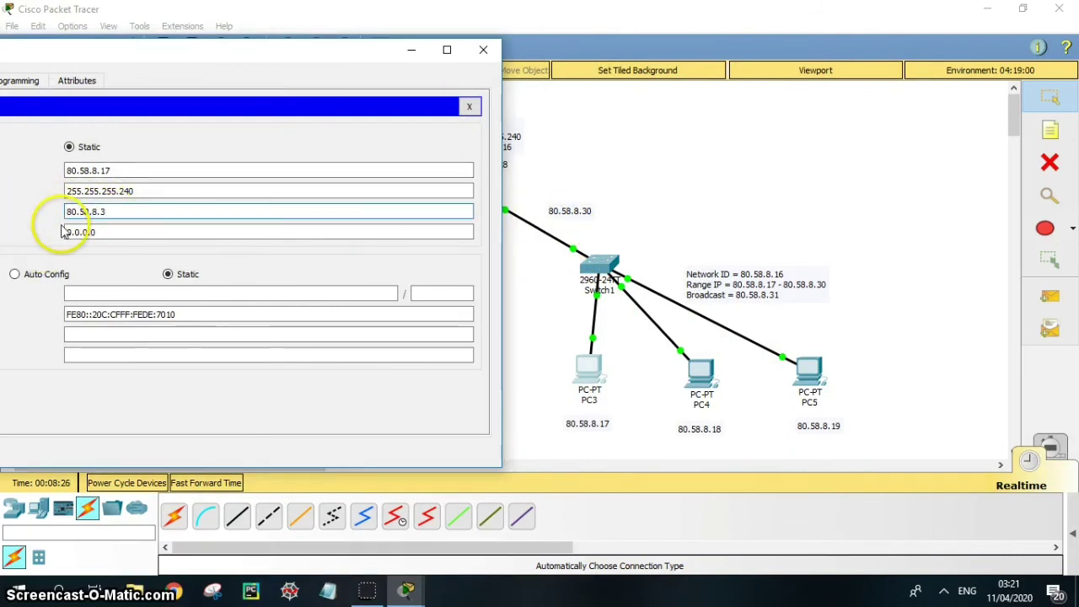
left_click(492, 50)
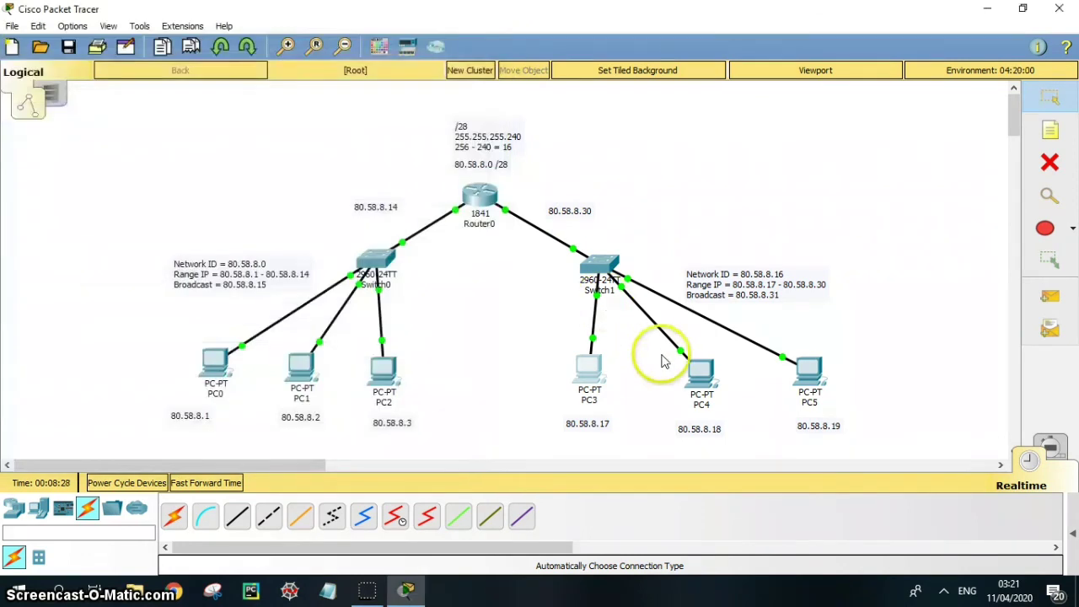
Set PC4's default gateway to 80.58.8.30 in its IP configuration and close its window.
left_click(702, 379)
left_click(320, 148)
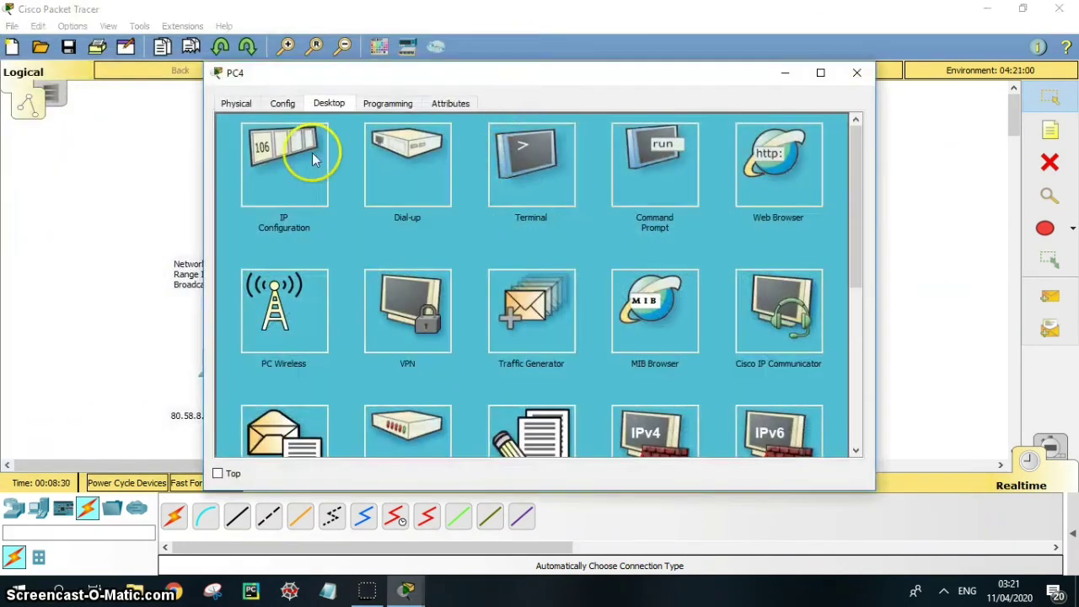
left_click_drag(477, 234, 380, 238)
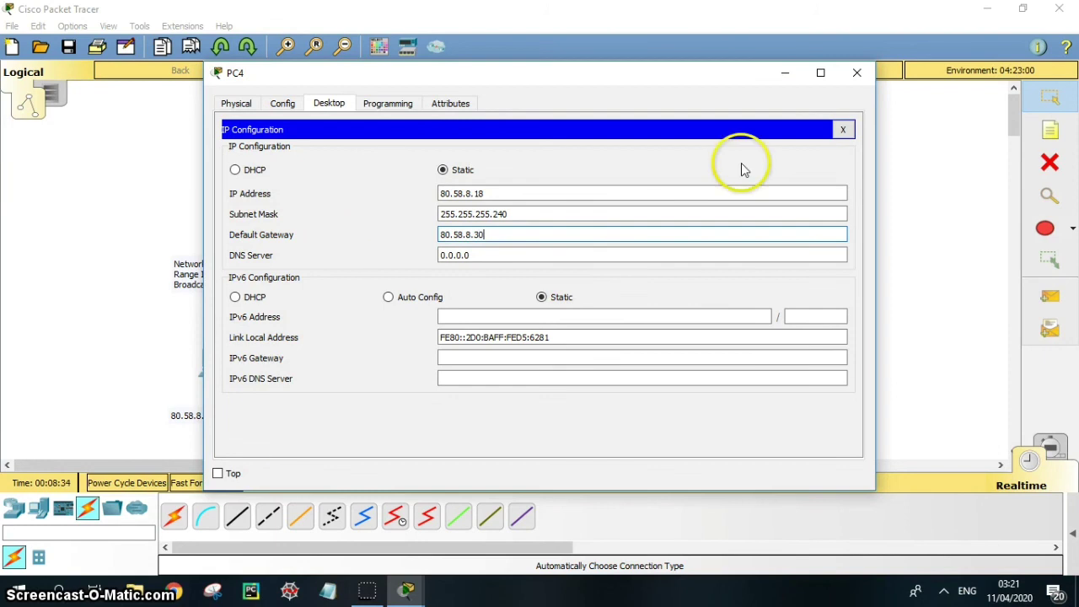
left_click(857, 74)
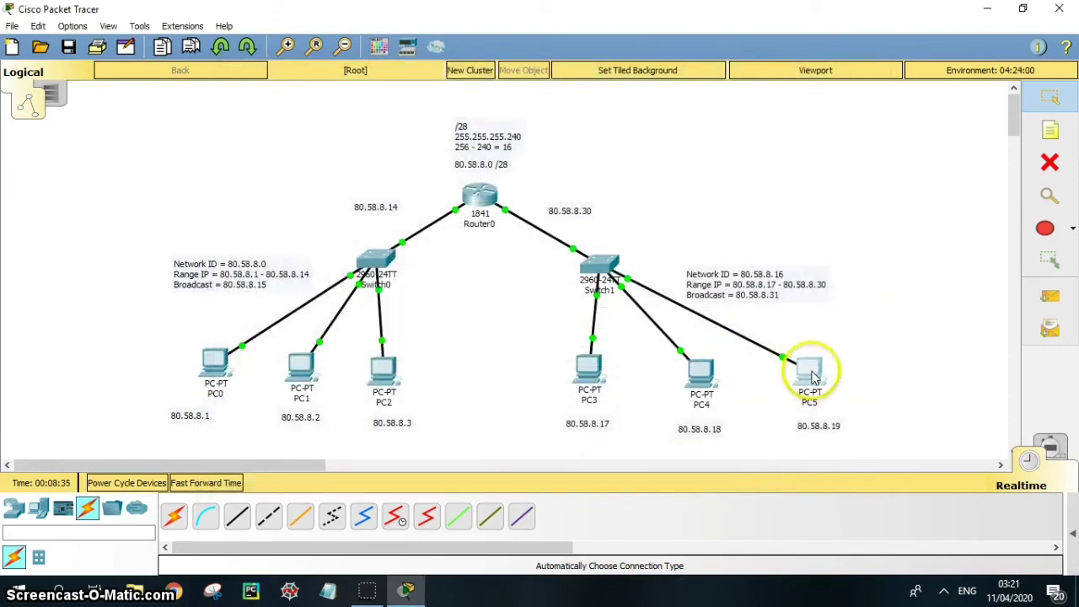
Set PC5's default gateway to 80.58.8.30 in its IP configuration and close its window.
left_click(811, 375)
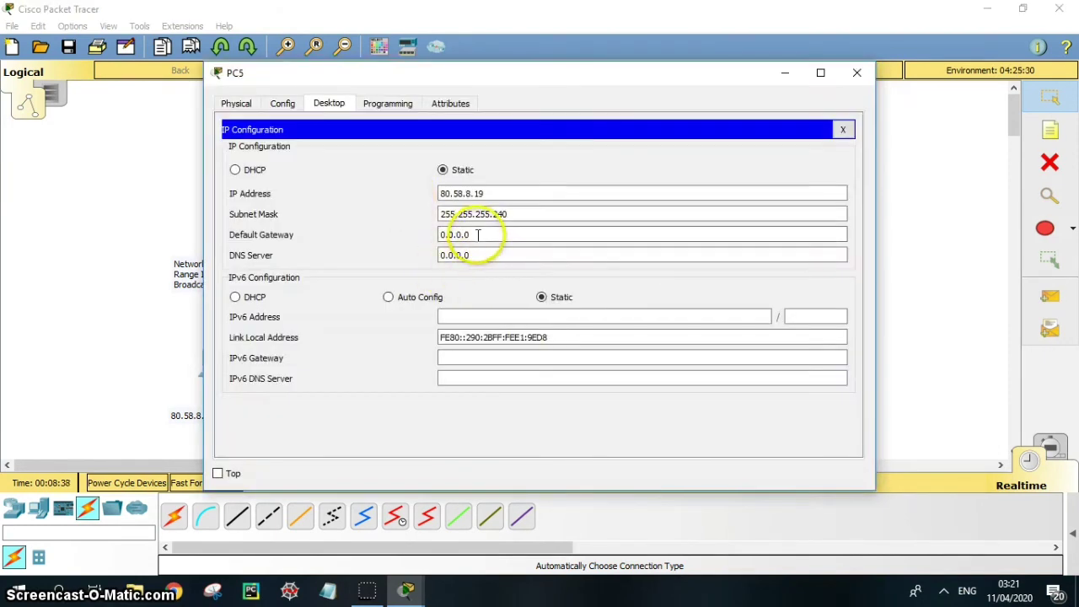
left_click_drag(480, 233, 377, 226)
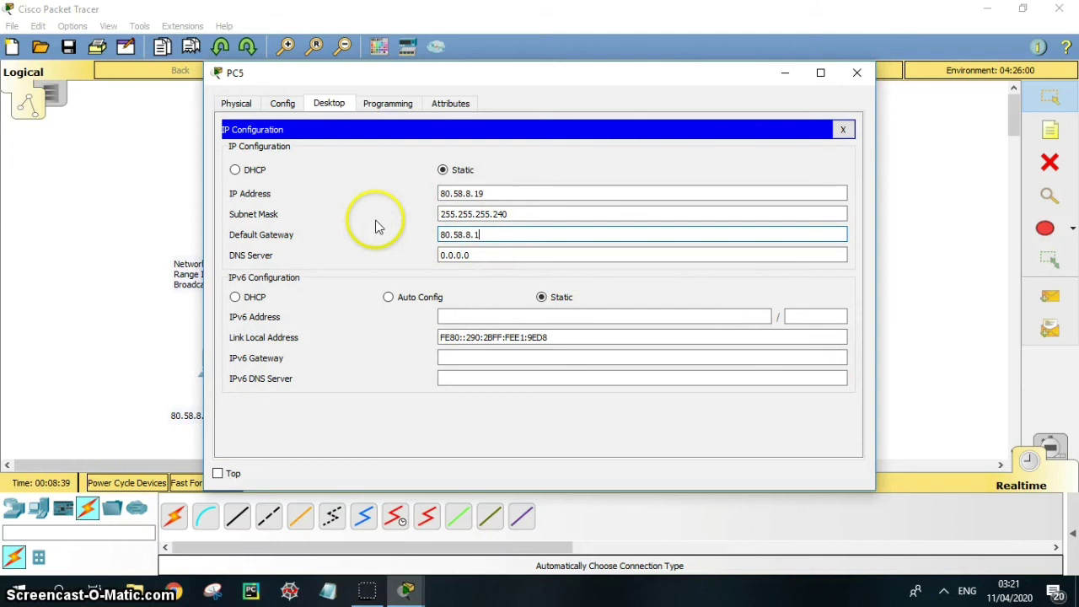
left_click(856, 73)
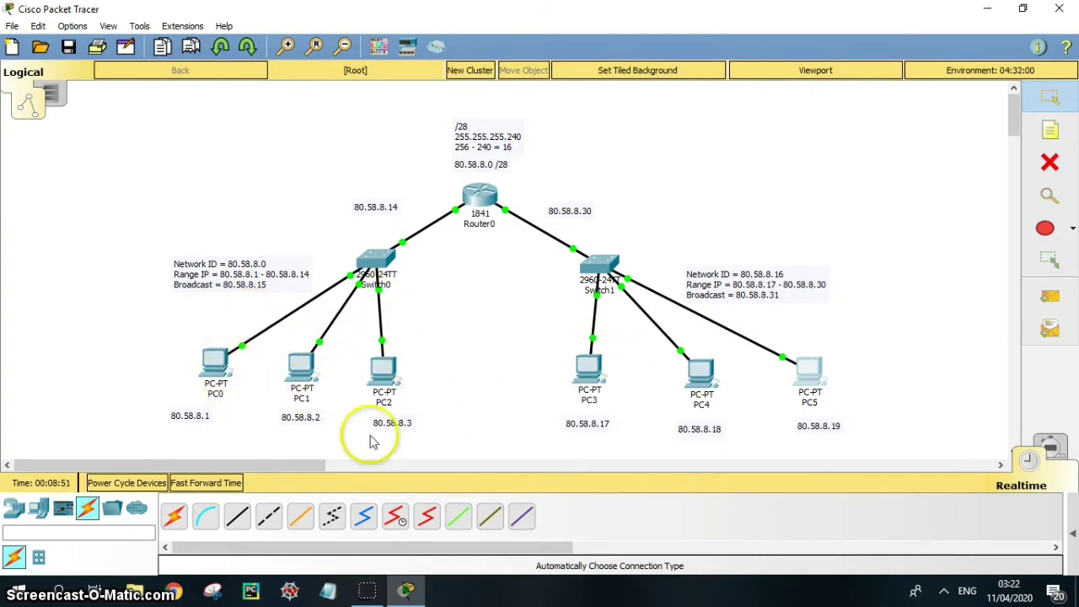
Test the connection between the subnets by pinging PC5 at 80.58.8.19 from PC0's command prompt.
left_click(211, 371)
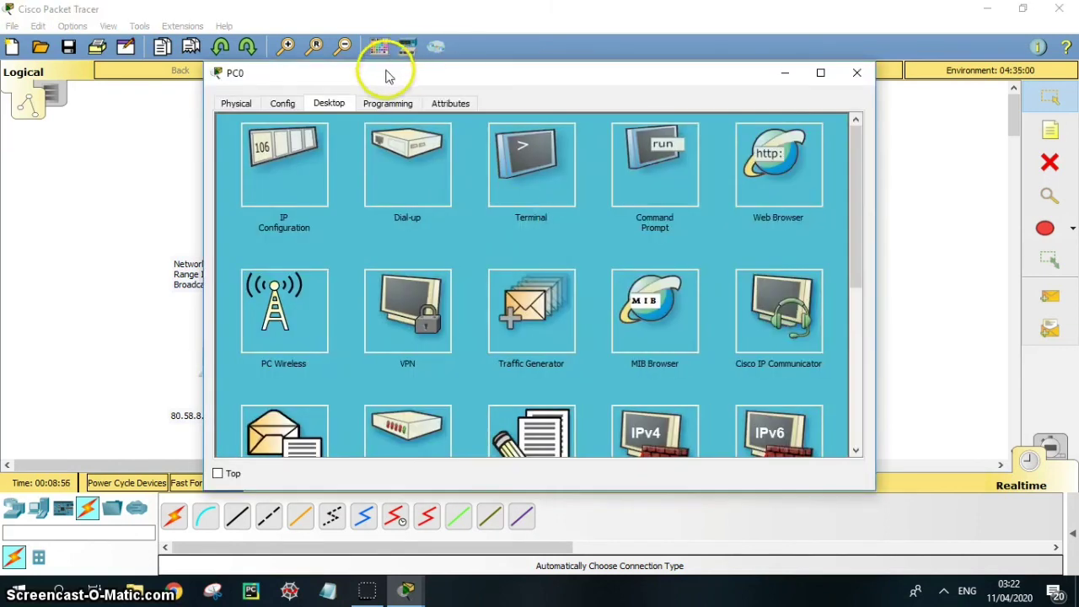
left_click_drag(381, 79, 215, 61)
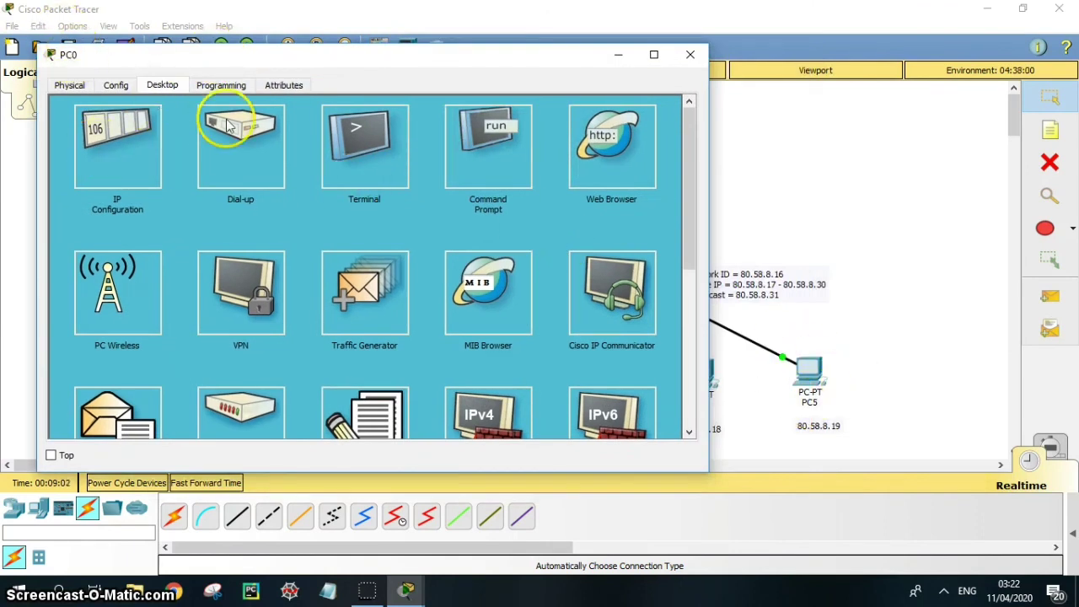
left_click(499, 160)
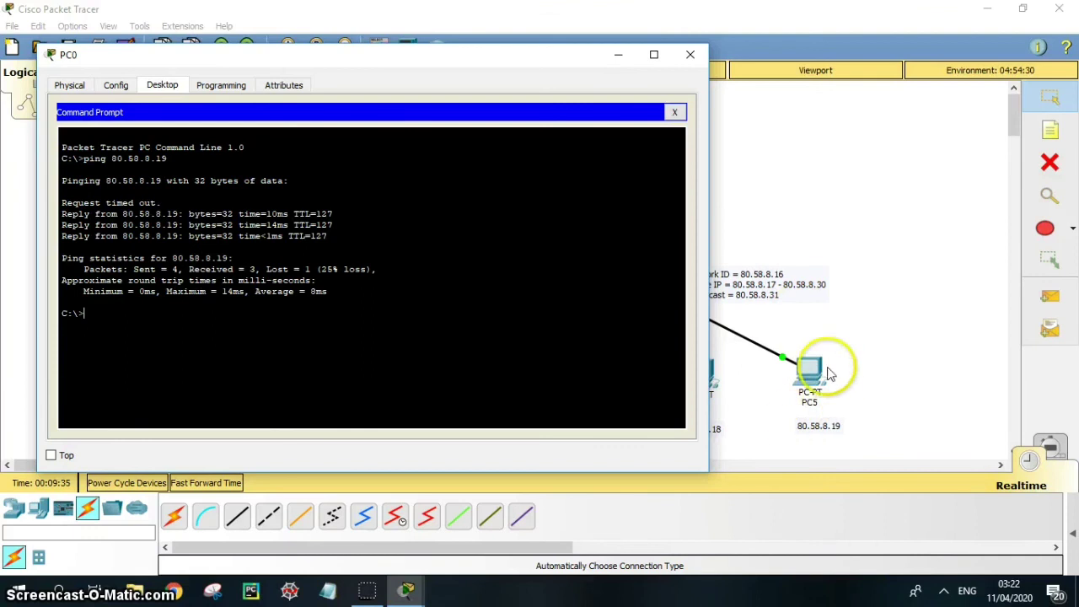
Ping PC1 at 80.58.8.2 from PC0's command prompt and close the PC0 window.
left_click_drag(376, 59, 716, 45)
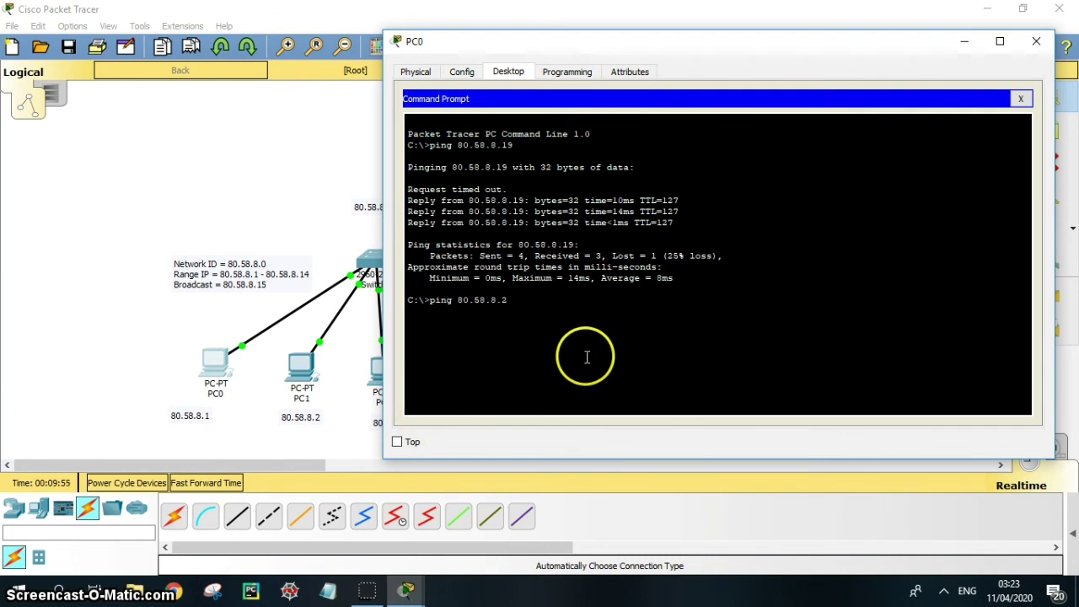
key("Return")
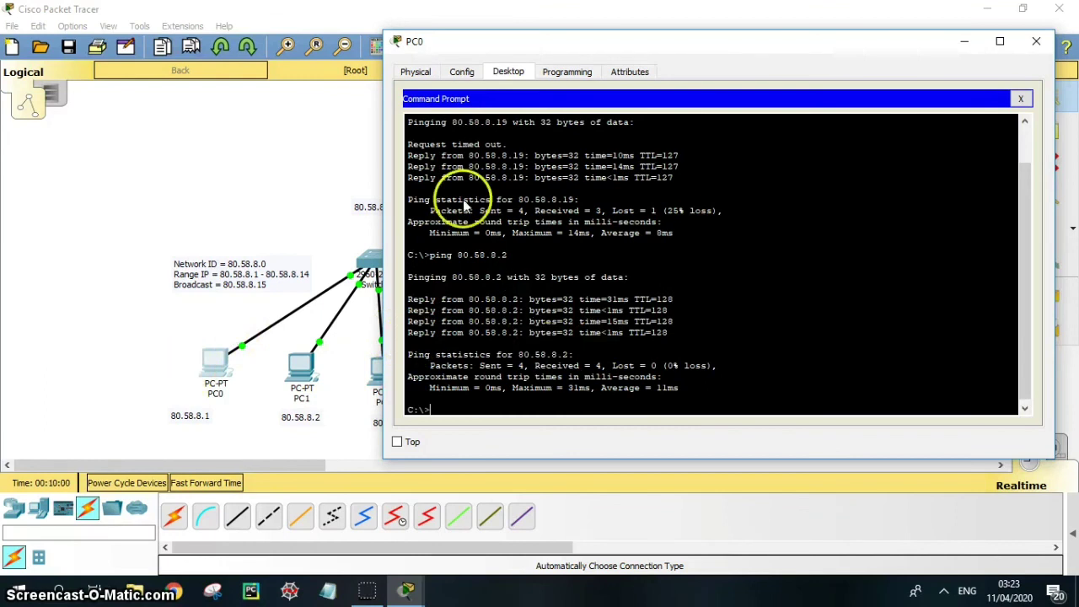
left_click(1036, 41)
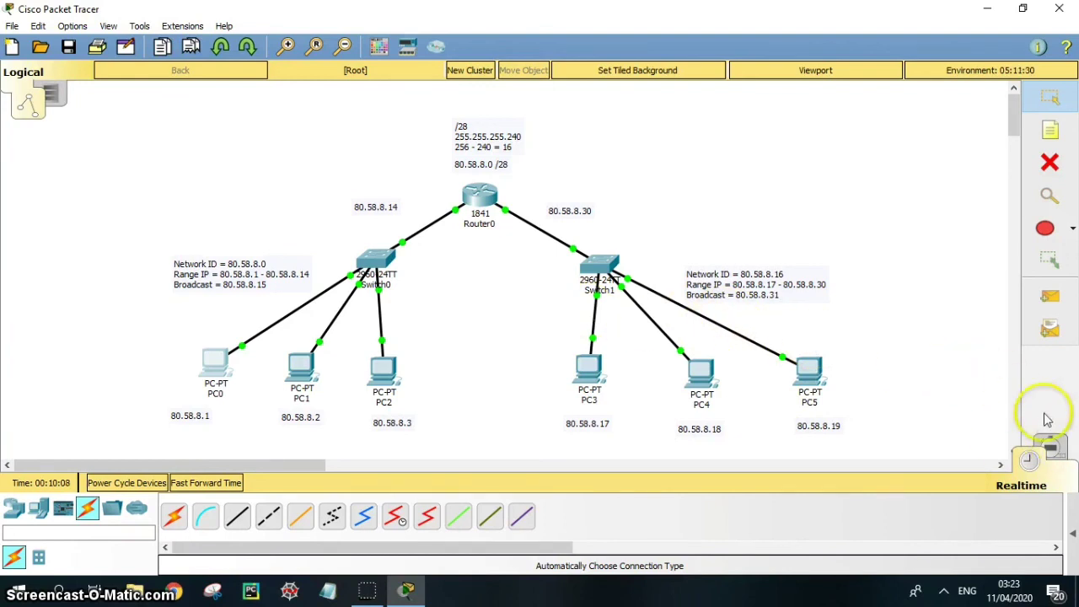
Switch the network to simulation mode and add a simple PDU from PC0 to PC3.
left_click(1050, 446)
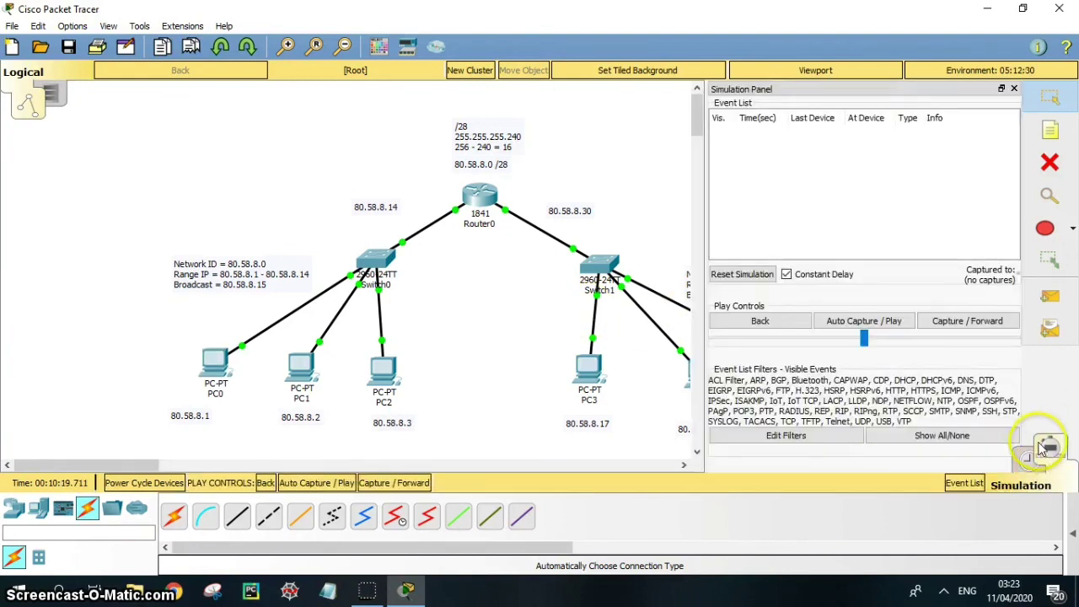
left_click(1043, 297)
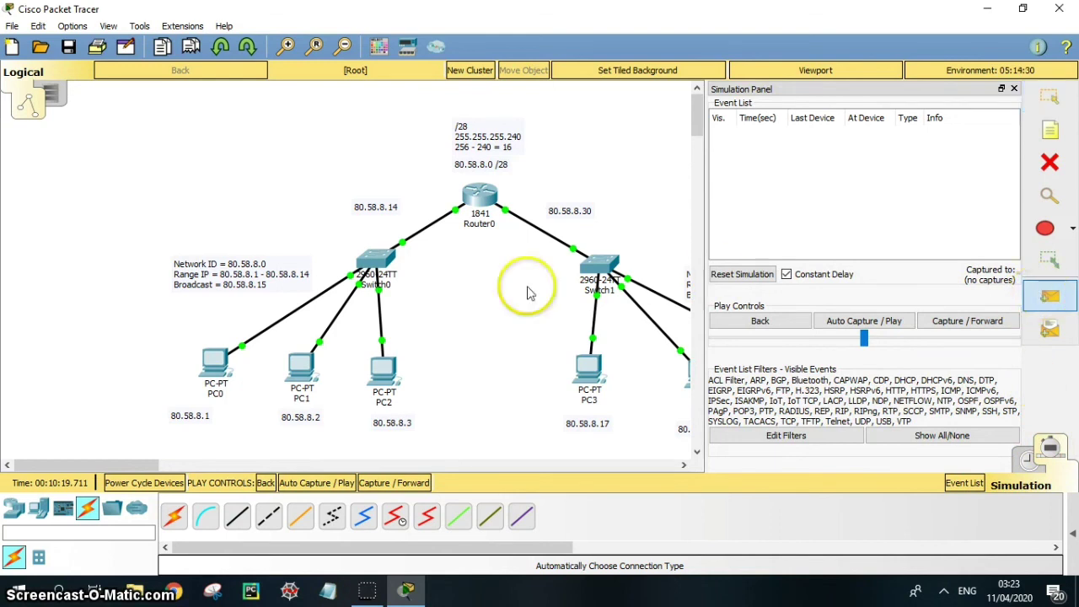
left_click(210, 367)
left_click(594, 367)
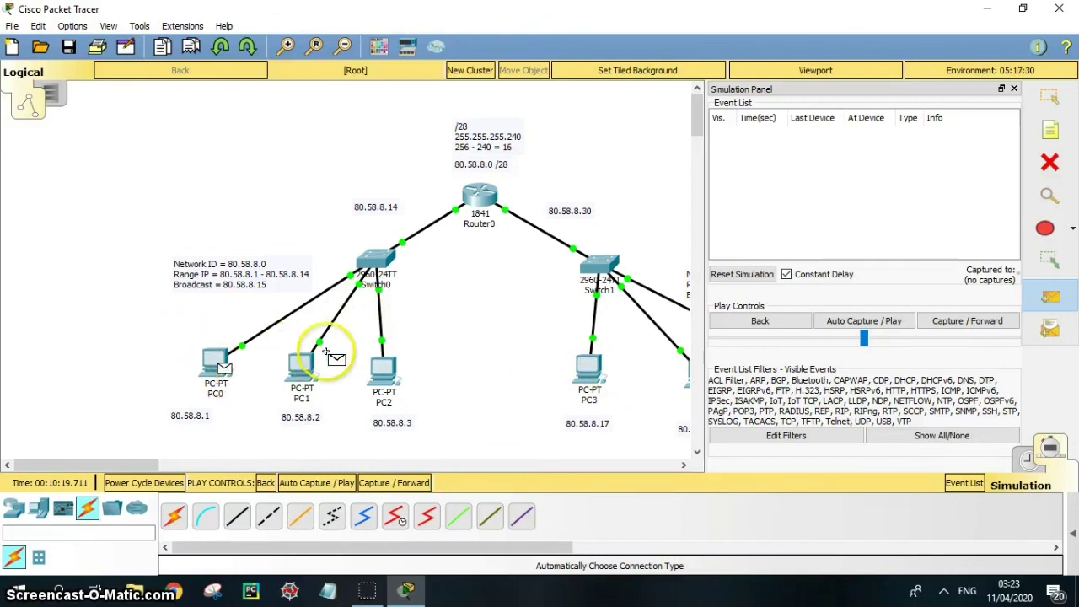
Set PC3 as the simple PDU's destination and advance the simulation event by event until the ARP request reaches PC3, PC4 and PC5.
left_click(588, 376)
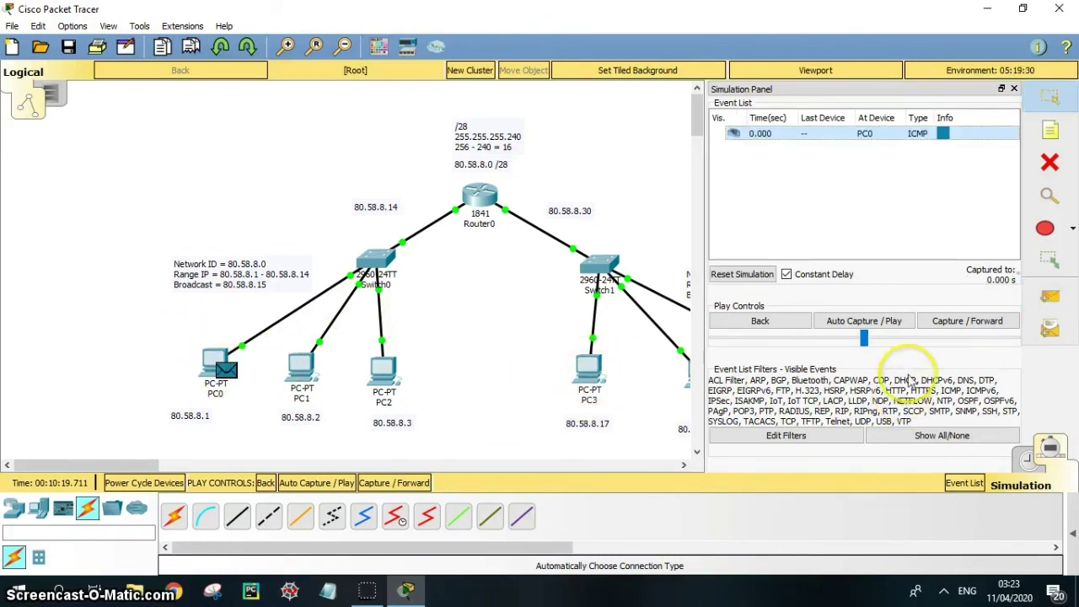
left_click(939, 323)
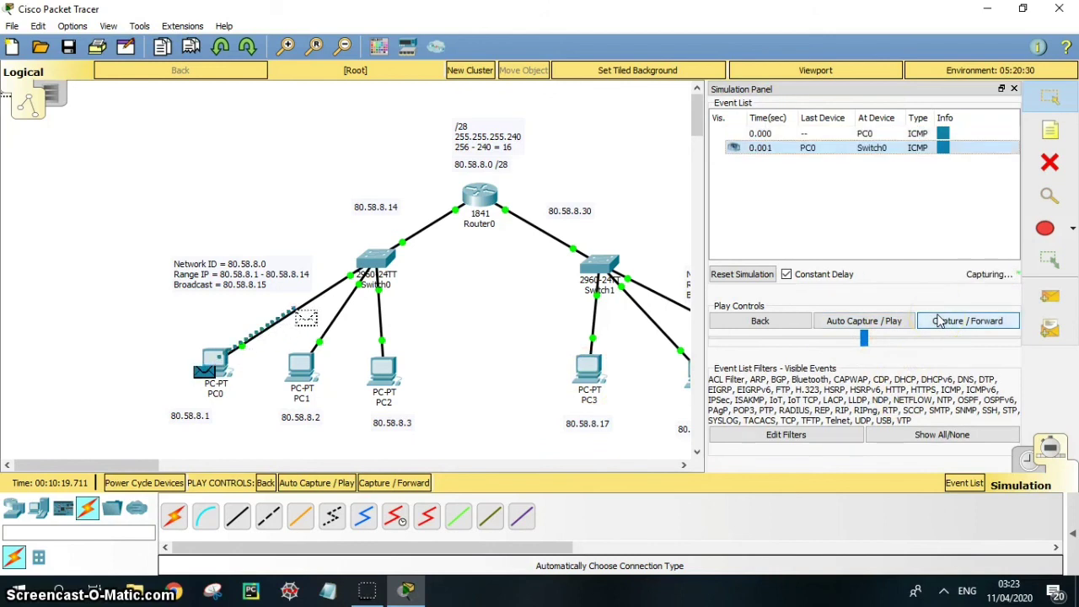
left_click(938, 323)
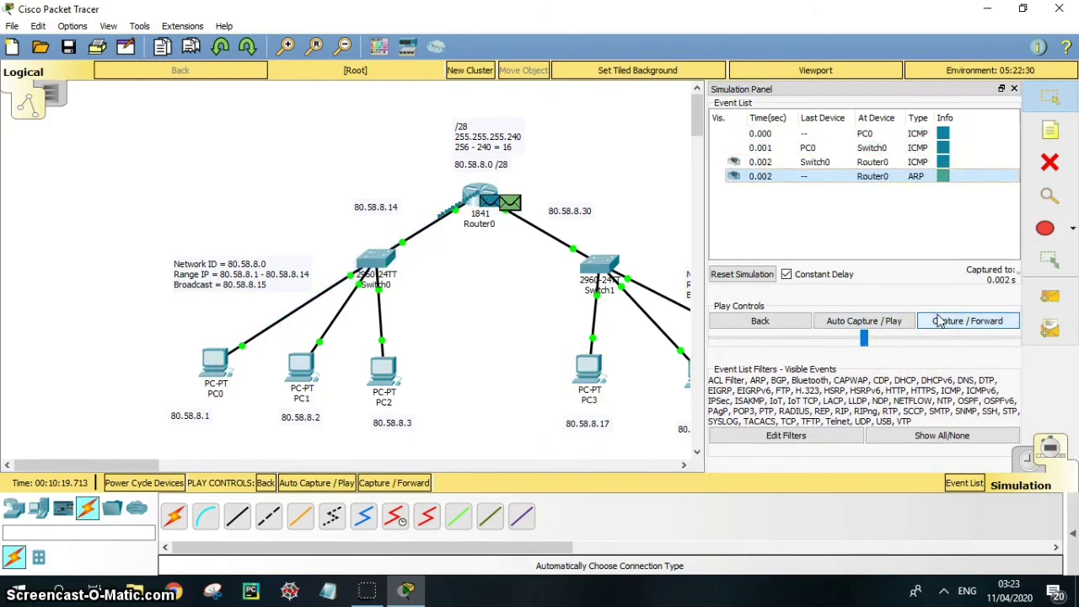
left_click(939, 323)
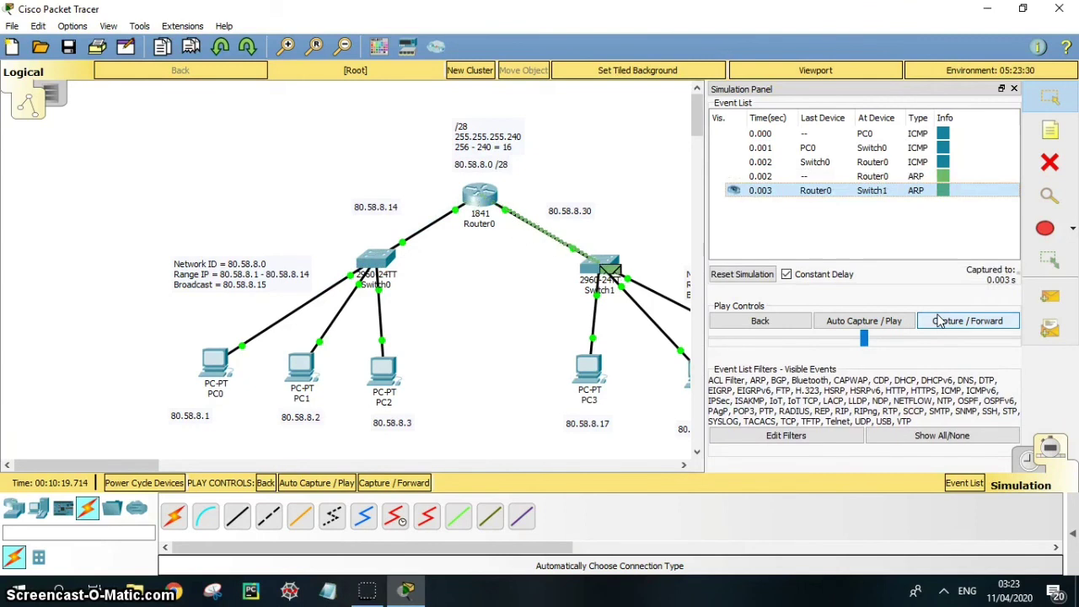
left_click(938, 322)
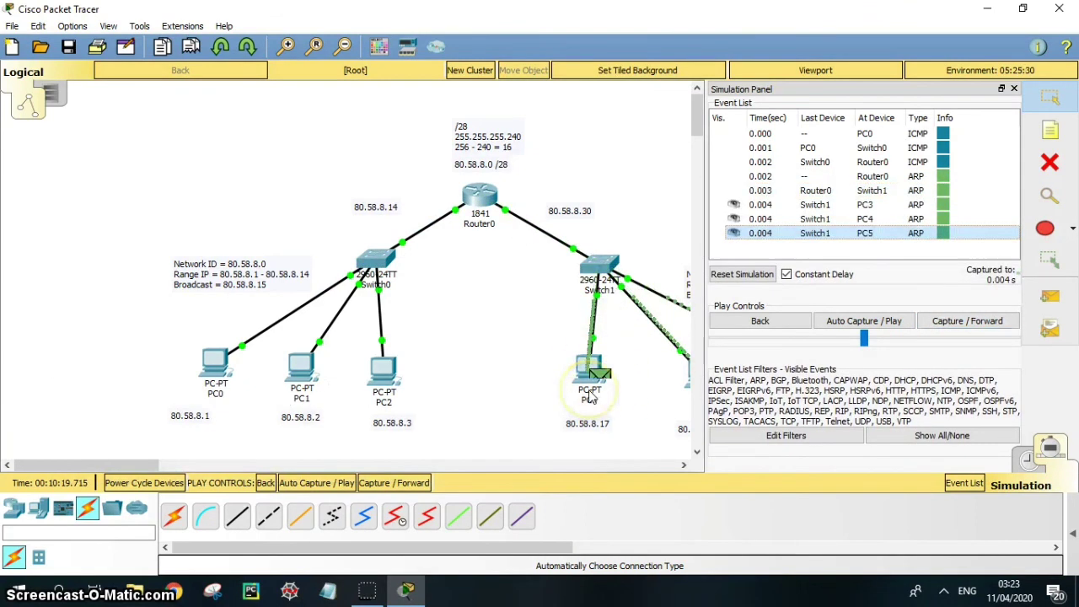
left_click_drag(147, 471, 160, 476)
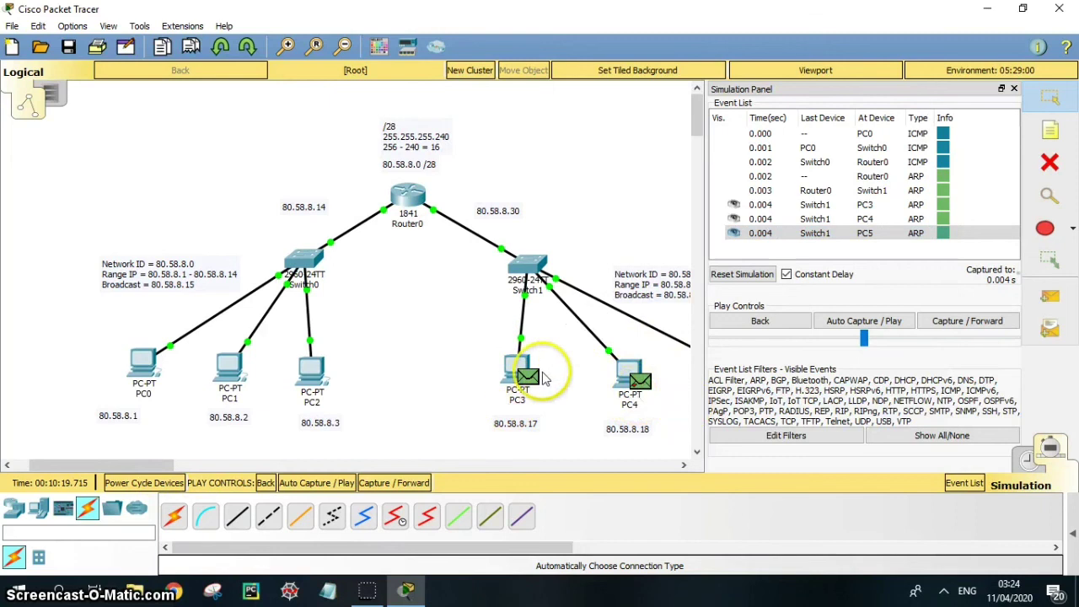
Trace PC3's ARP reply and the following switch STP events one capture at a time, and return the network to Realtime mode.
left_click(933, 328)
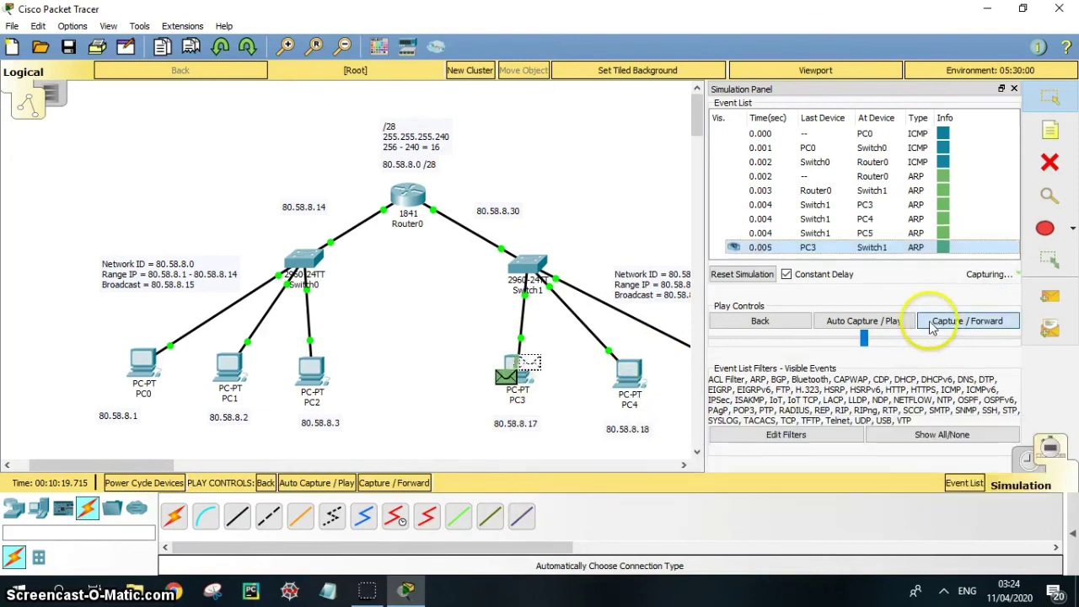
left_click_drag(142, 466, 121, 466)
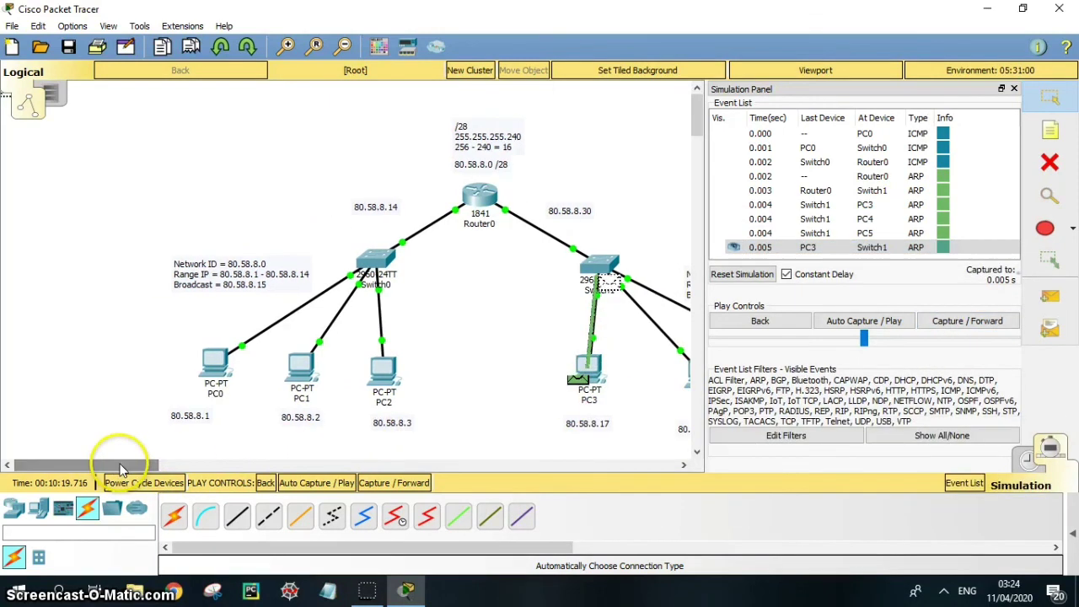
left_click(957, 326)
left_click(957, 326)
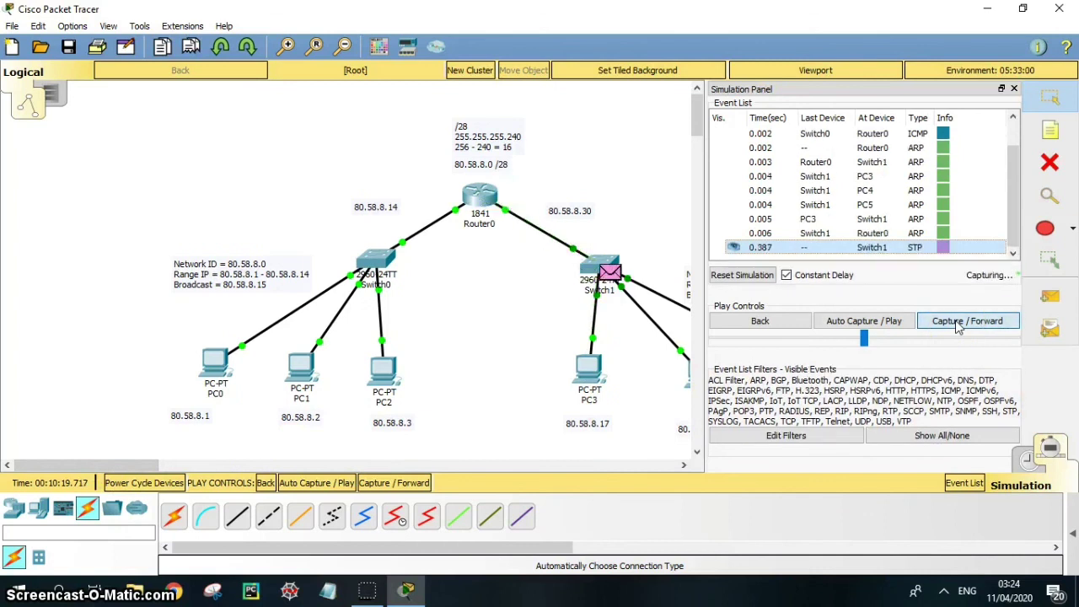
left_click(958, 325)
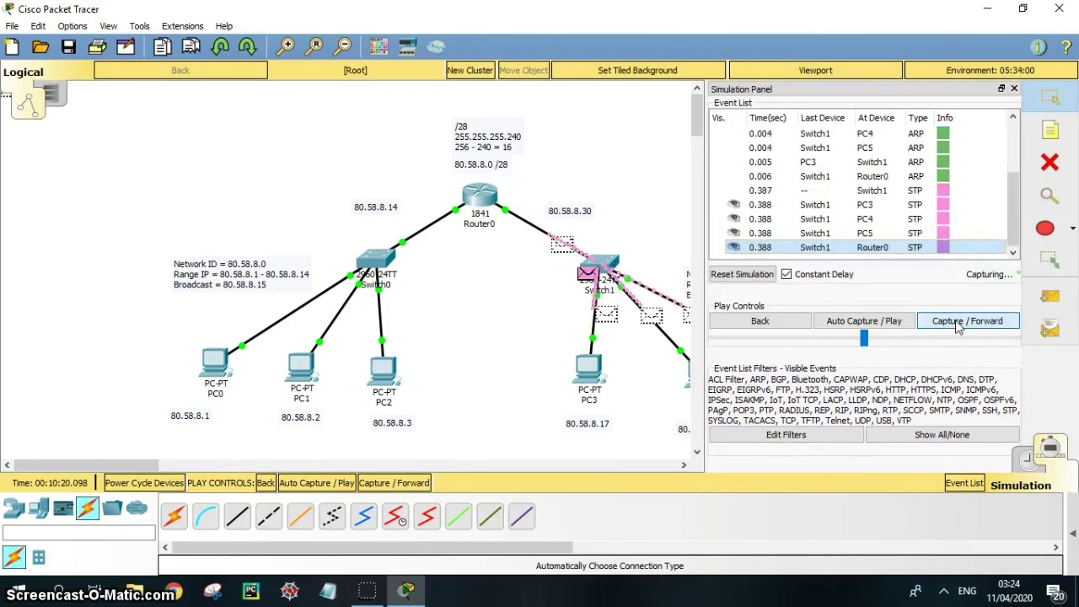
left_click(958, 326)
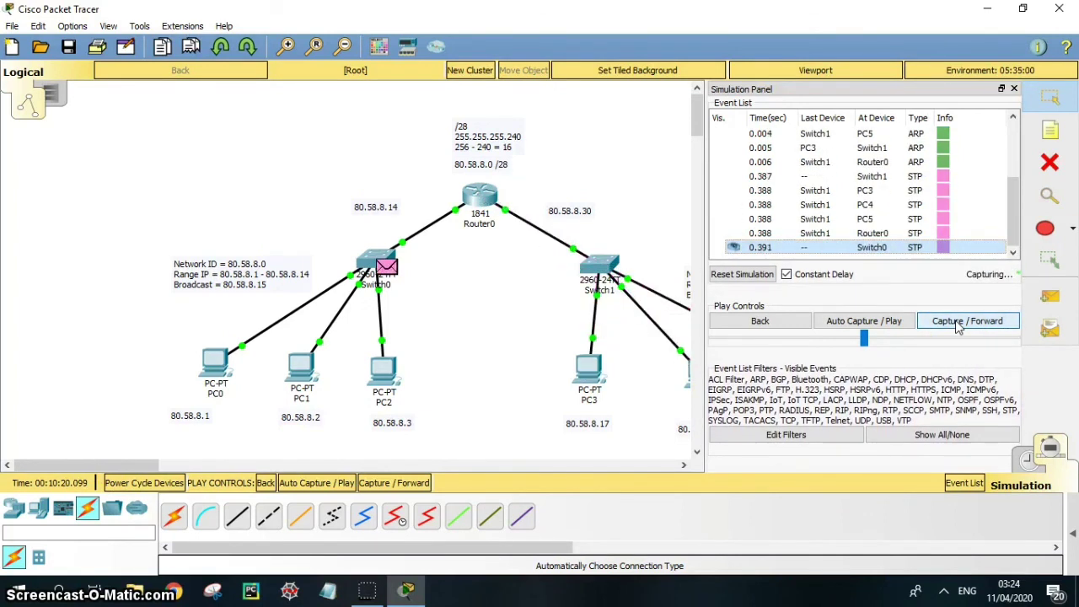
left_click(958, 325)
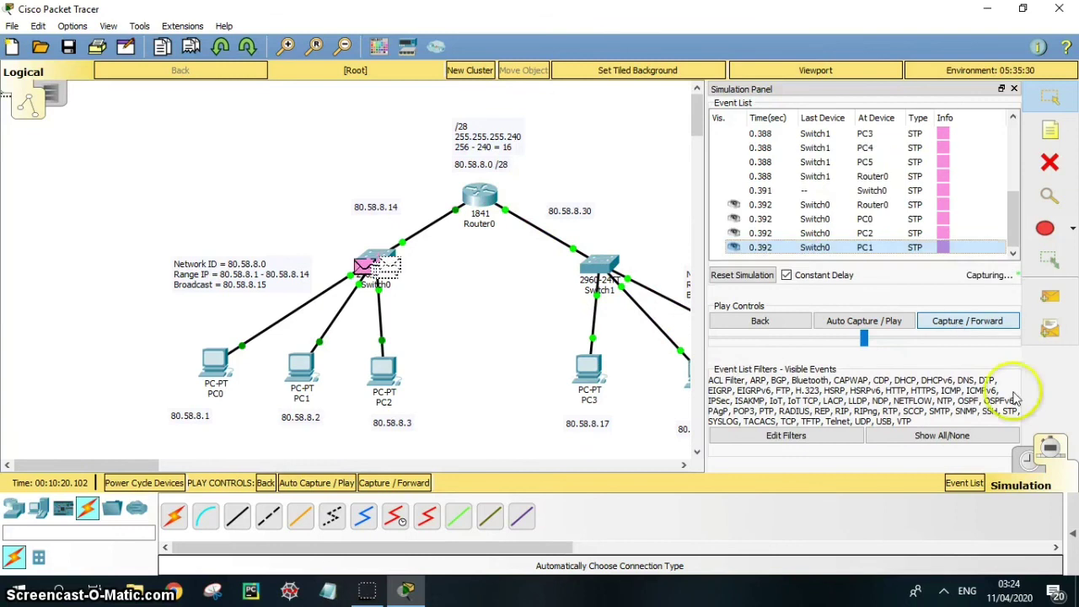
left_click(1026, 464)
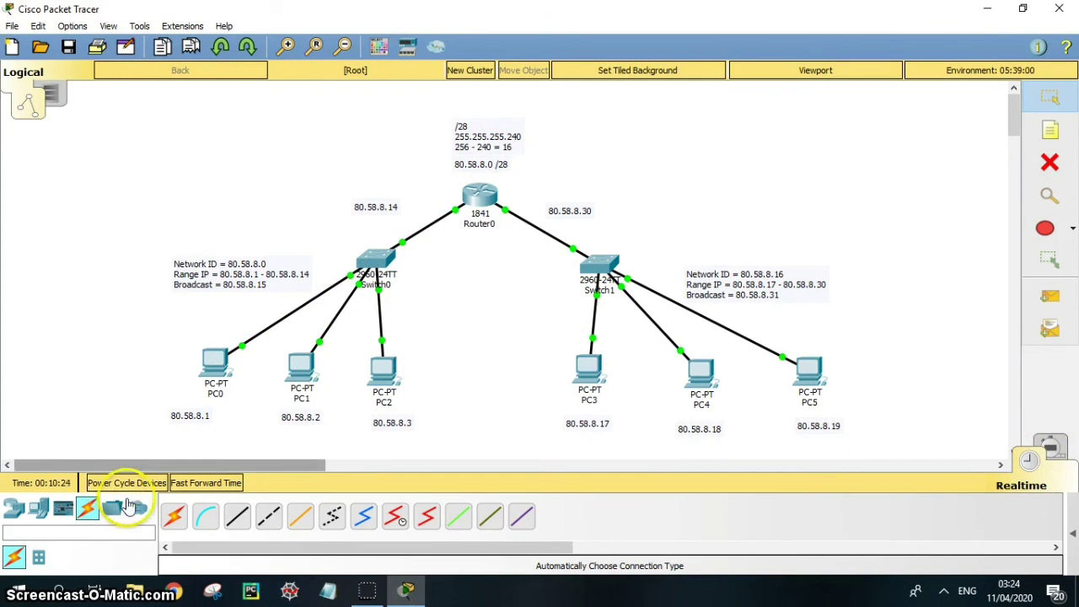
Add a generic AccessPoint-PT wireless device below Router0, midway between Switch0 and Switch1.
left_click(54, 507)
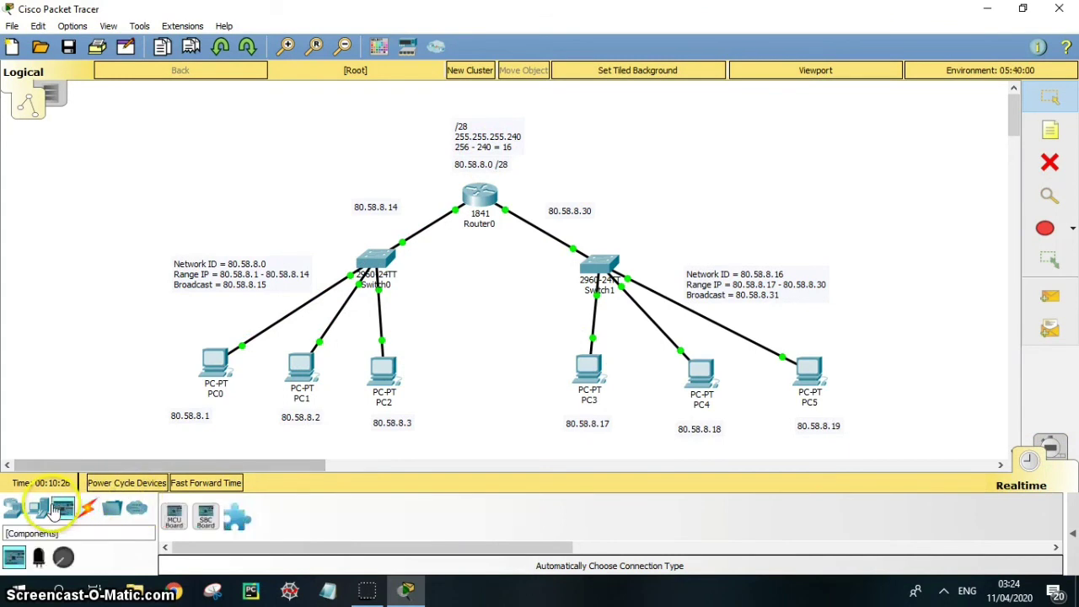
left_click(38, 509)
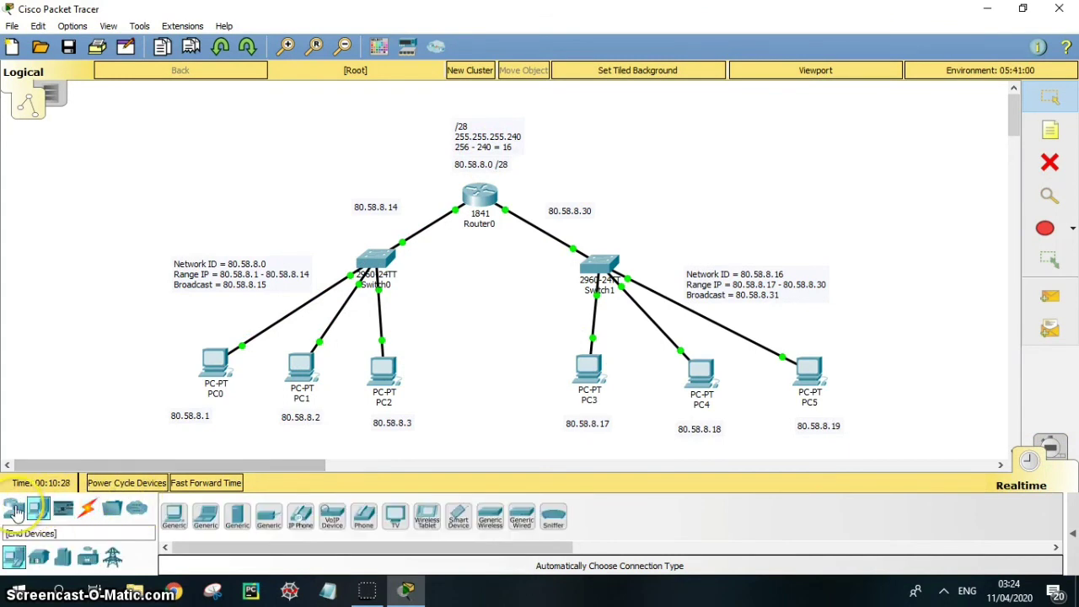
left_click(14, 509)
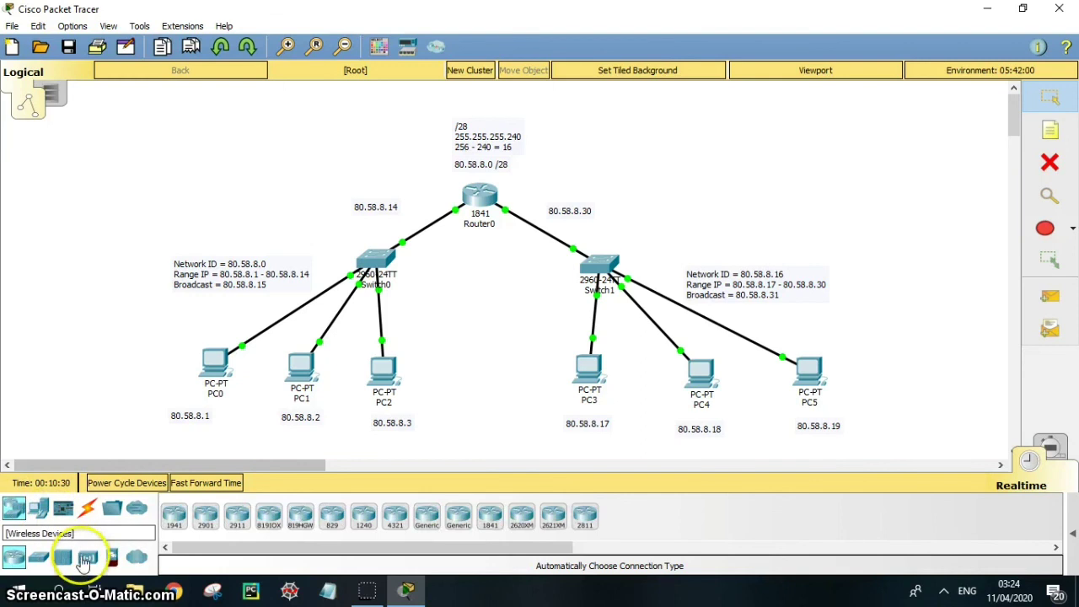
left_click(87, 557)
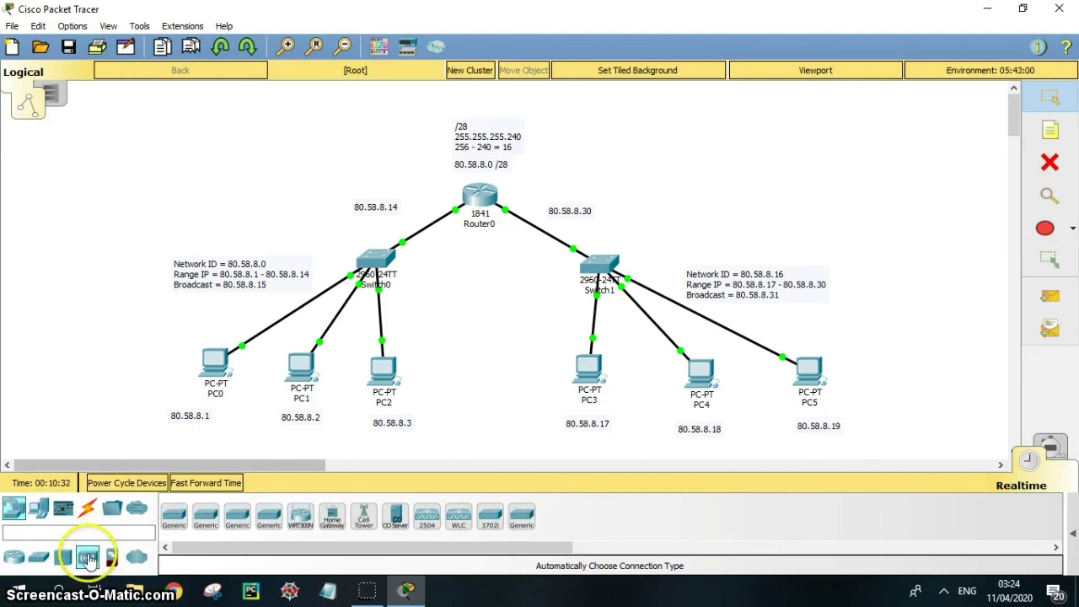
left_click(175, 515)
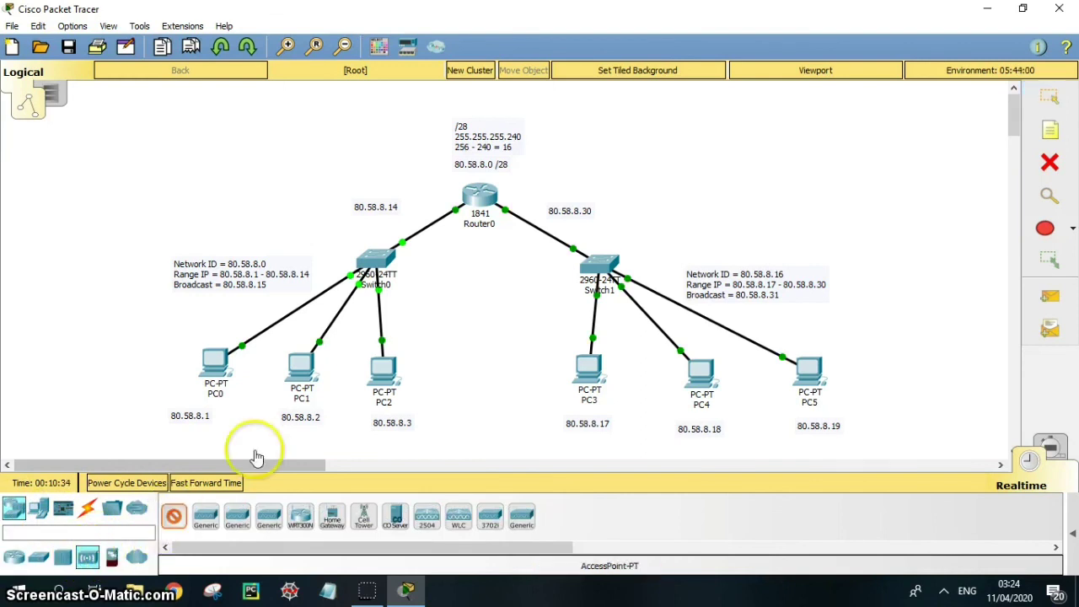
left_click(474, 295)
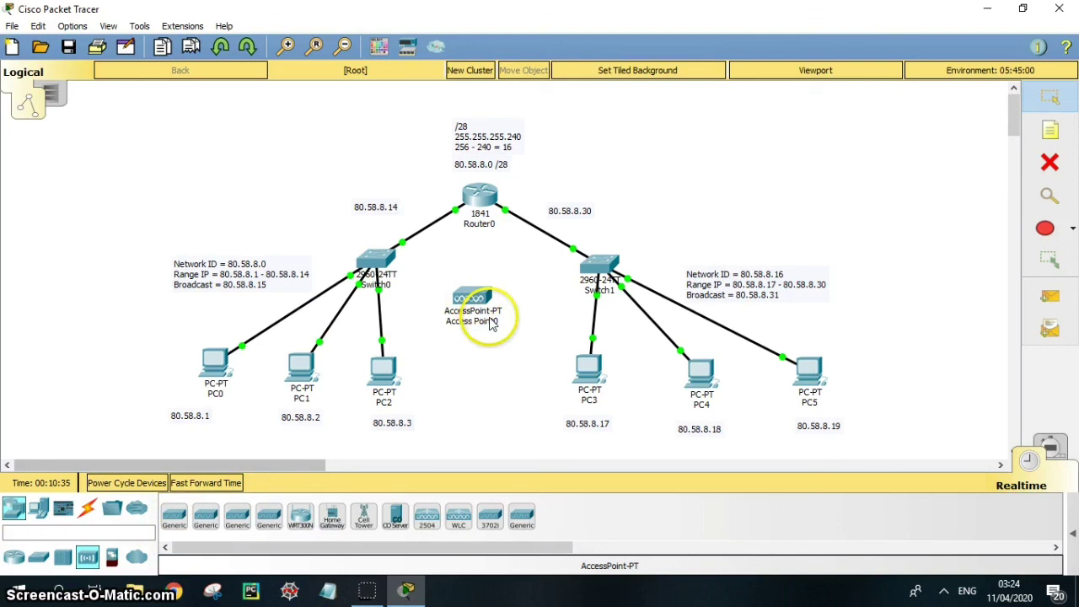
left_click_drag(474, 299, 479, 286)
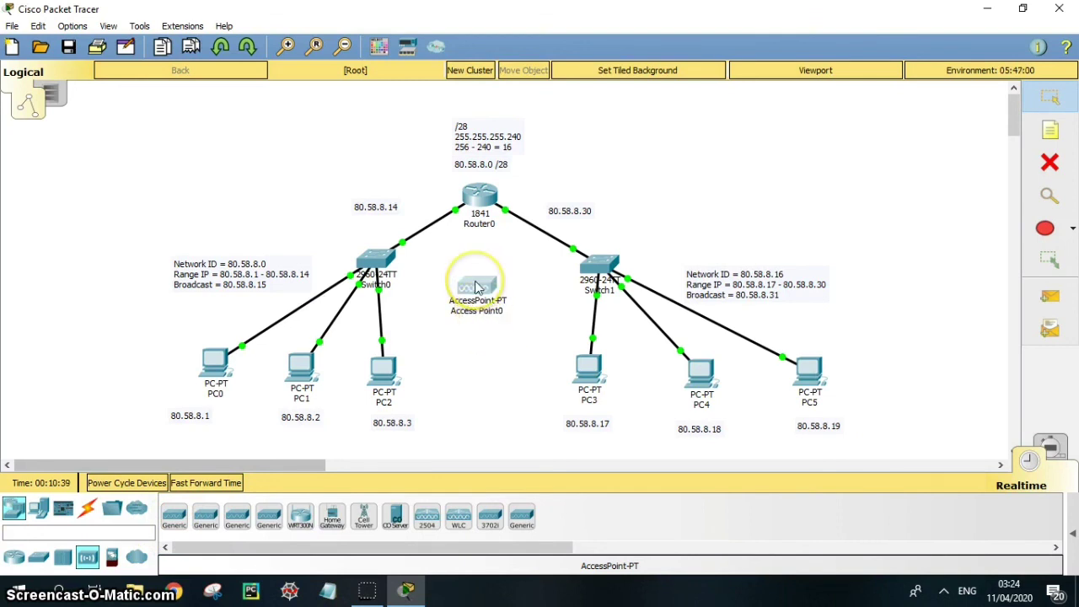
Set the SSID of Access Point0's Port 1 to ittelkom.
left_click(477, 294)
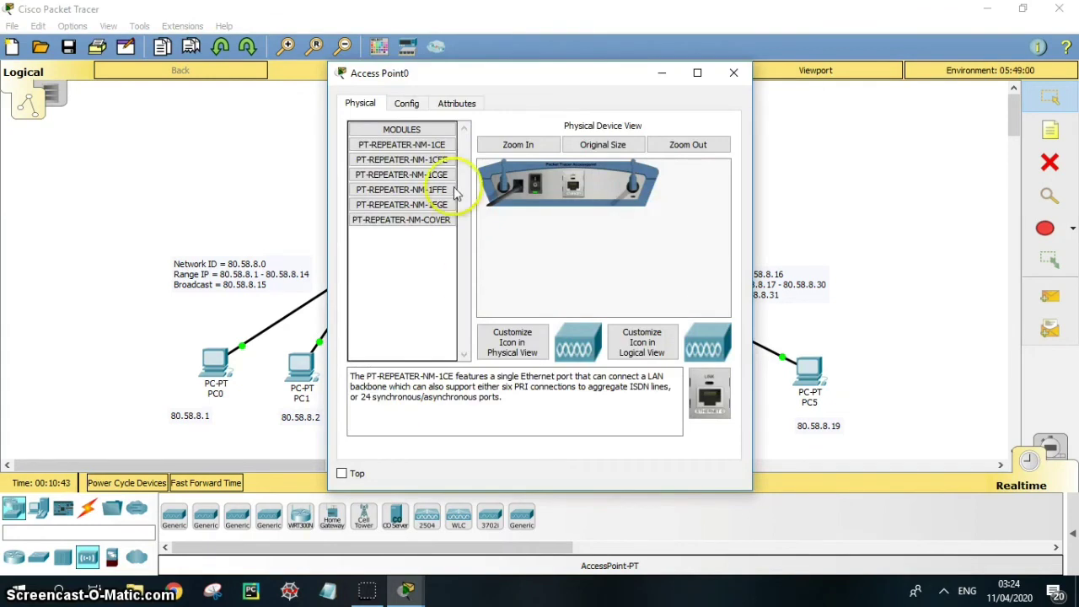
left_click(412, 108)
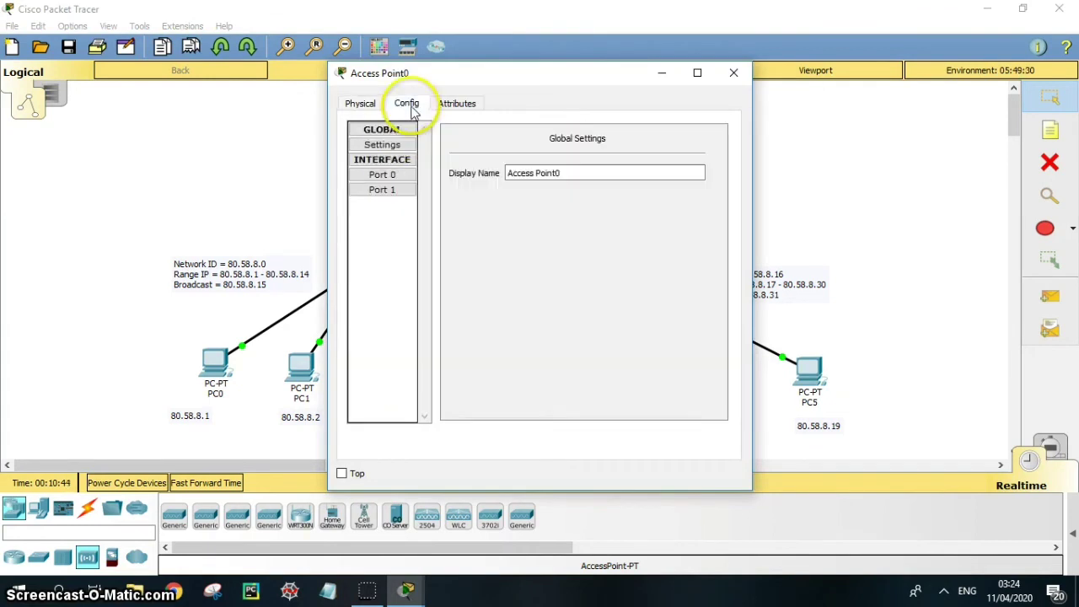
left_click(382, 177)
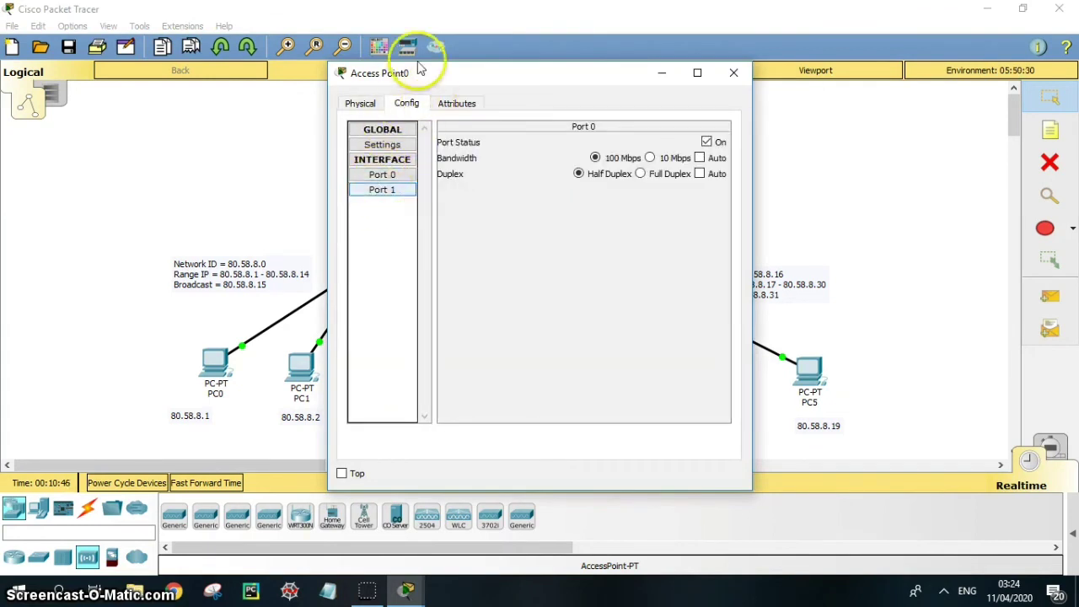
left_click(382, 190)
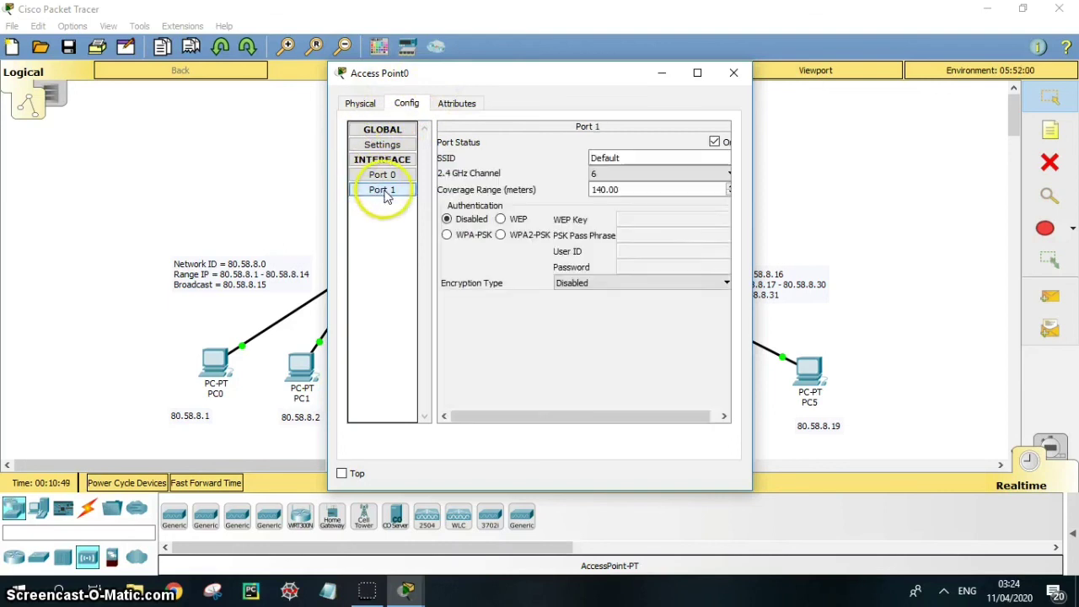
double_click(610, 158)
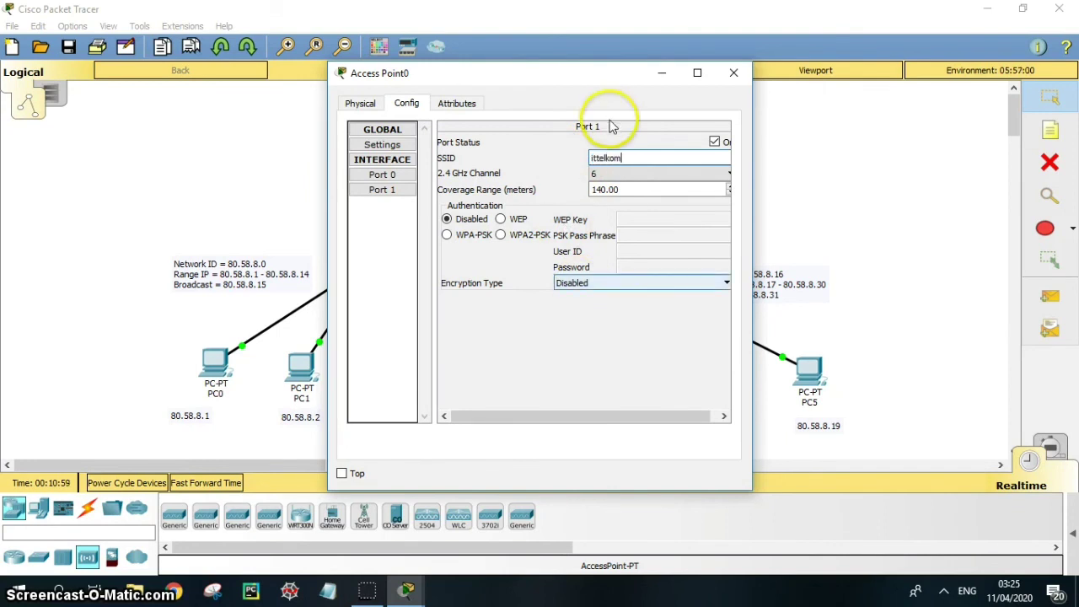
Secure Port 1 of the access point with WPA2-PSK, enter the PSK pass phrase, and close its window.
left_click(501, 236)
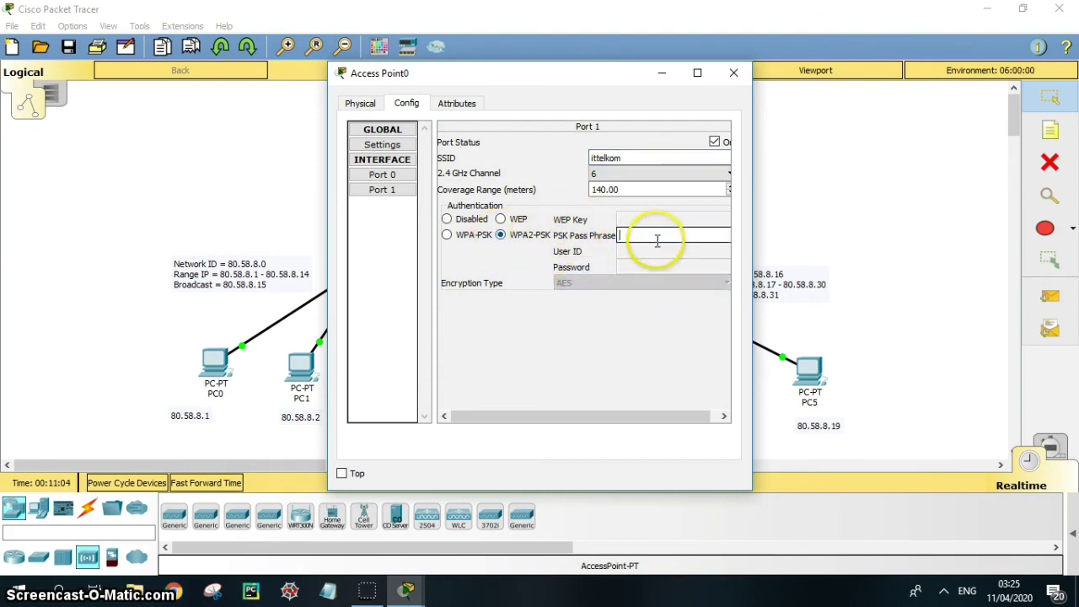
type("surabaya")
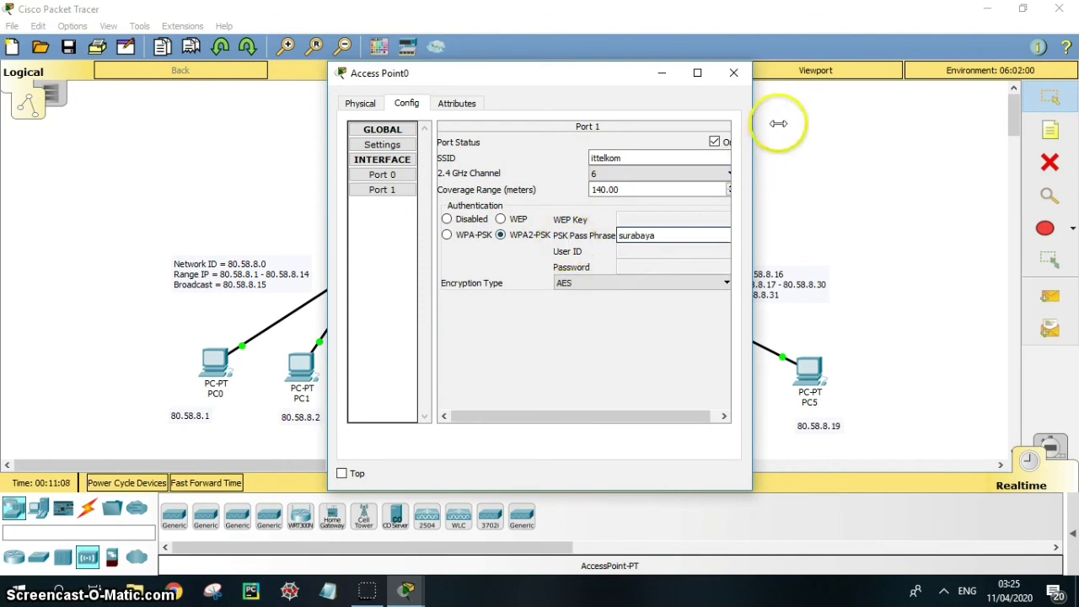
left_click(733, 72)
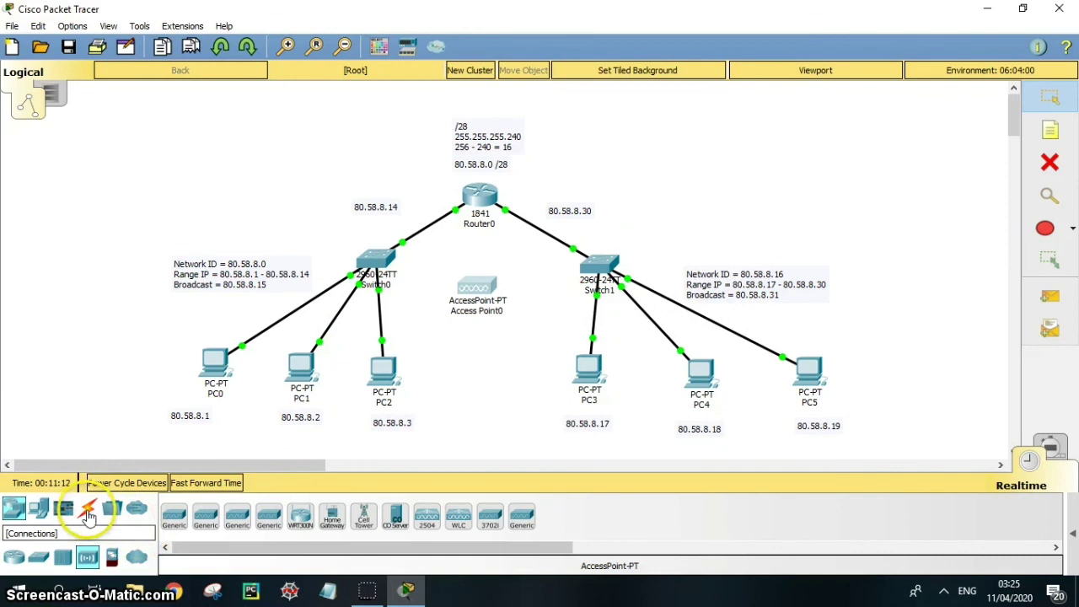
Connect Switch0 to Access Point0 with an automatically chosen connection type.
left_click(89, 511)
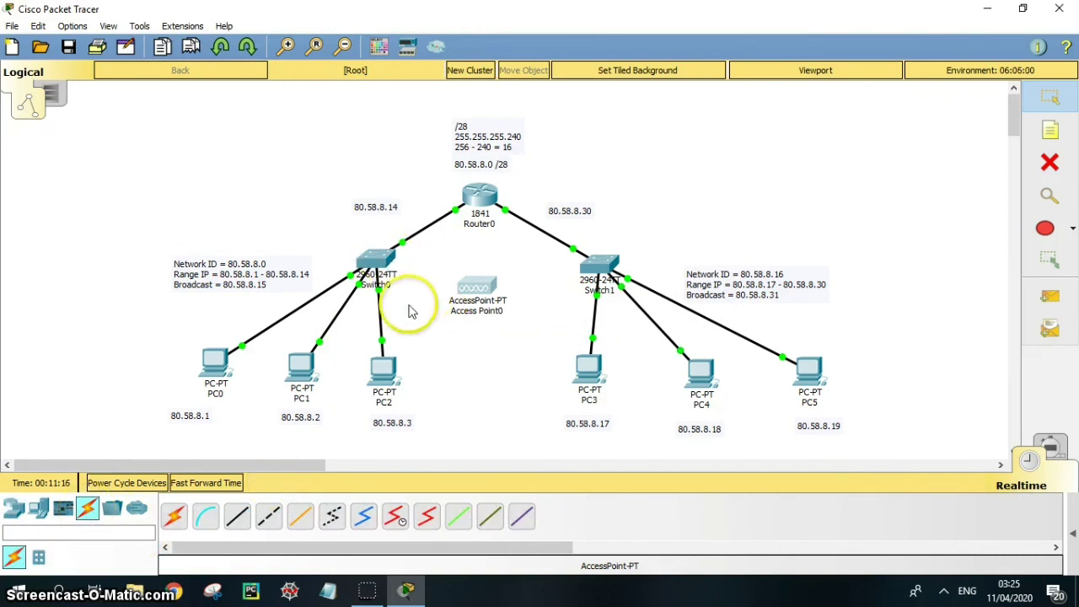
left_click(173, 516)
left_click(375, 257)
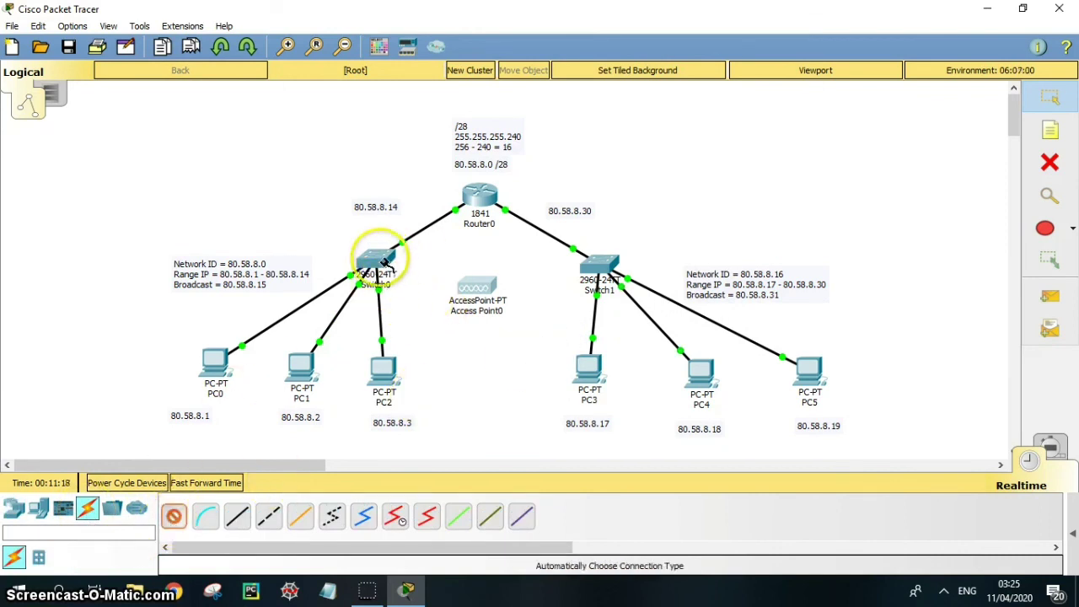
left_click(482, 288)
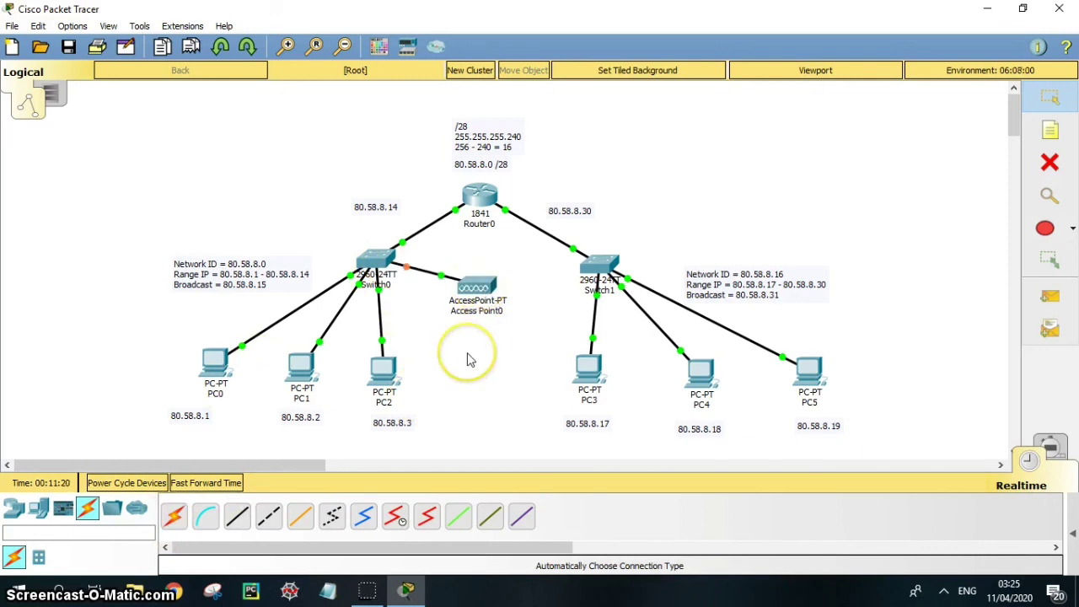
Add a smartphone (SMARTPHONE-PT) below Access Point0 and open its device window.
left_click(39, 516)
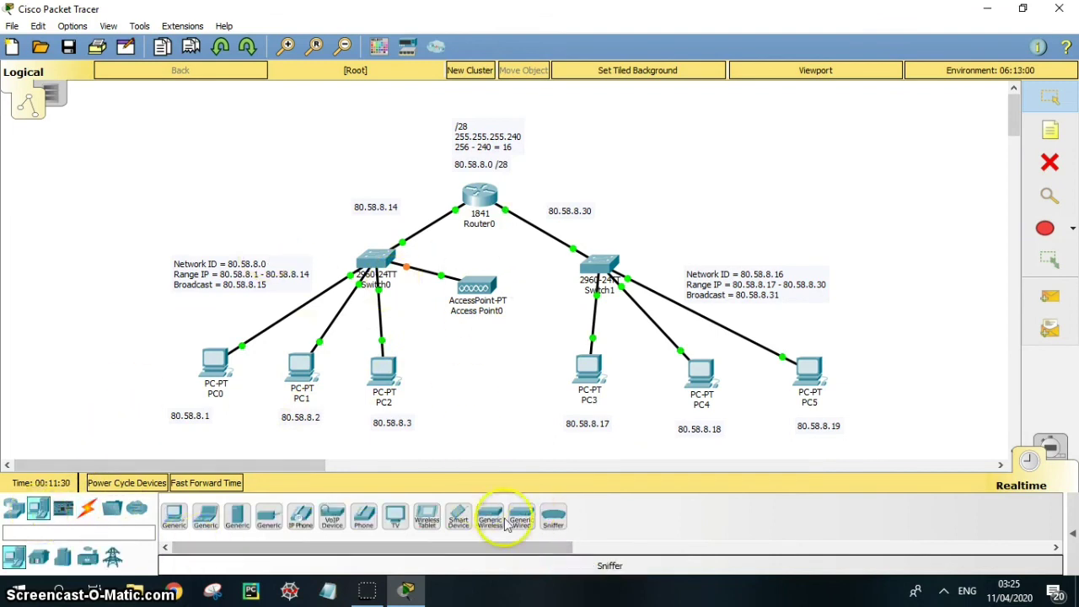
left_click(457, 518)
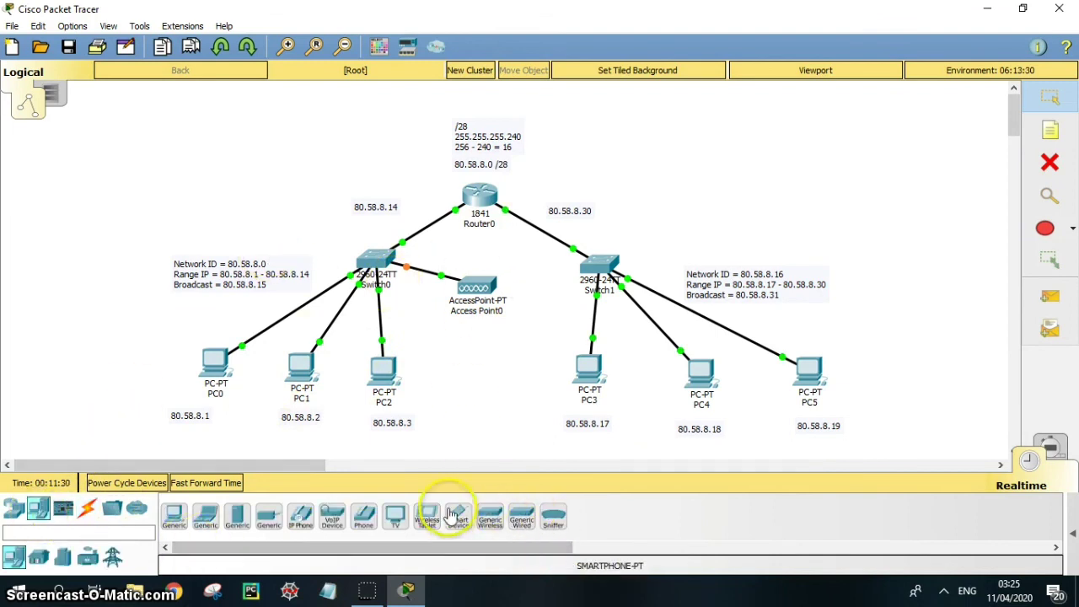
left_click(444, 351)
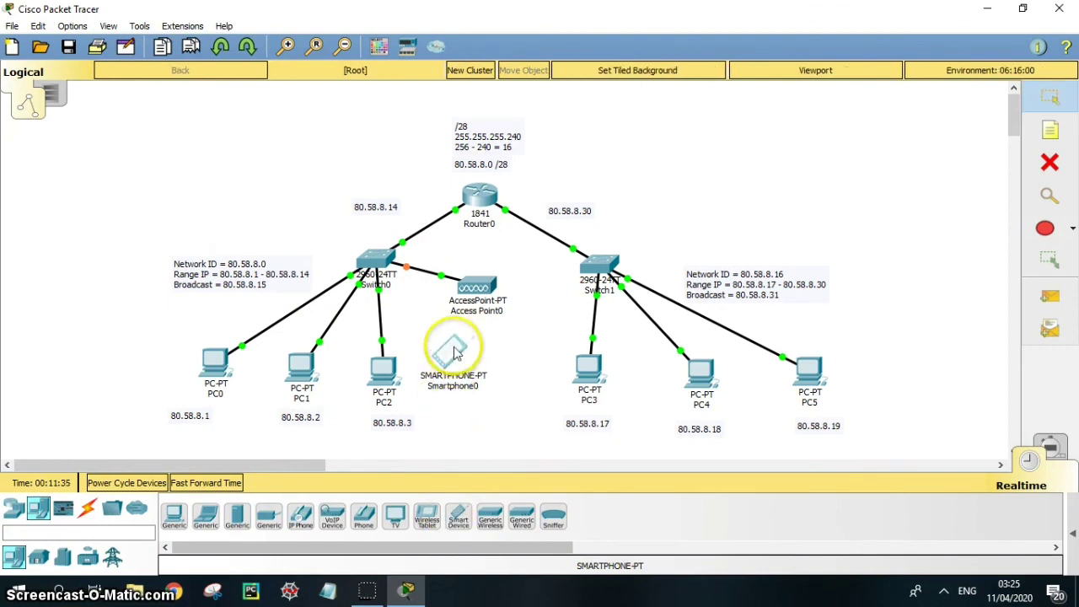
left_click(454, 352)
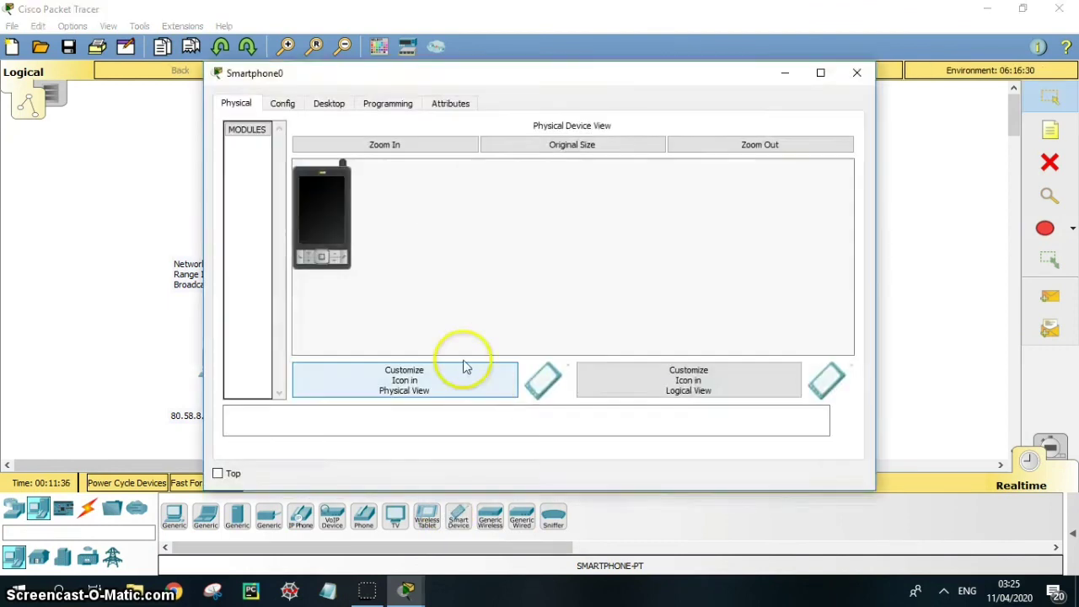
Set the SSID of Smartphone0's Wireless0 interface to ittelkom.
left_click(295, 104)
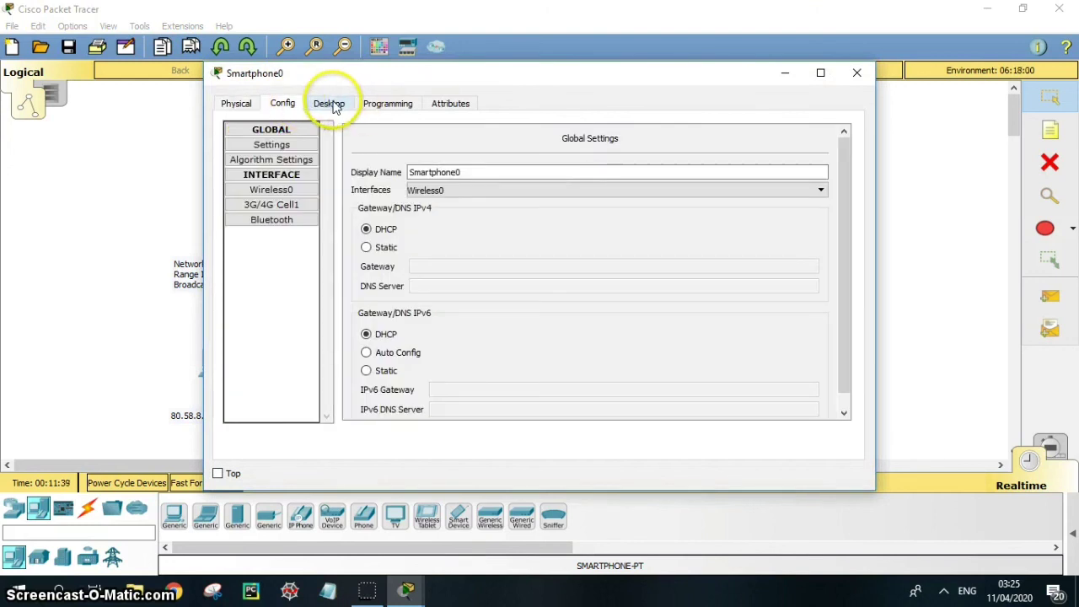
left_click(259, 191)
double_click(644, 187)
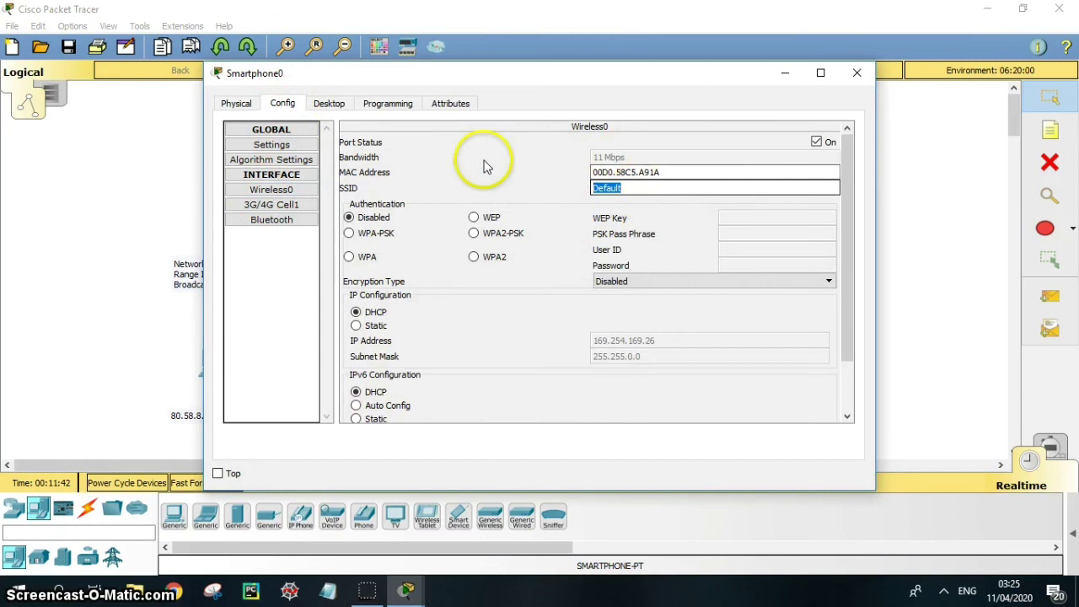
type("lkom")
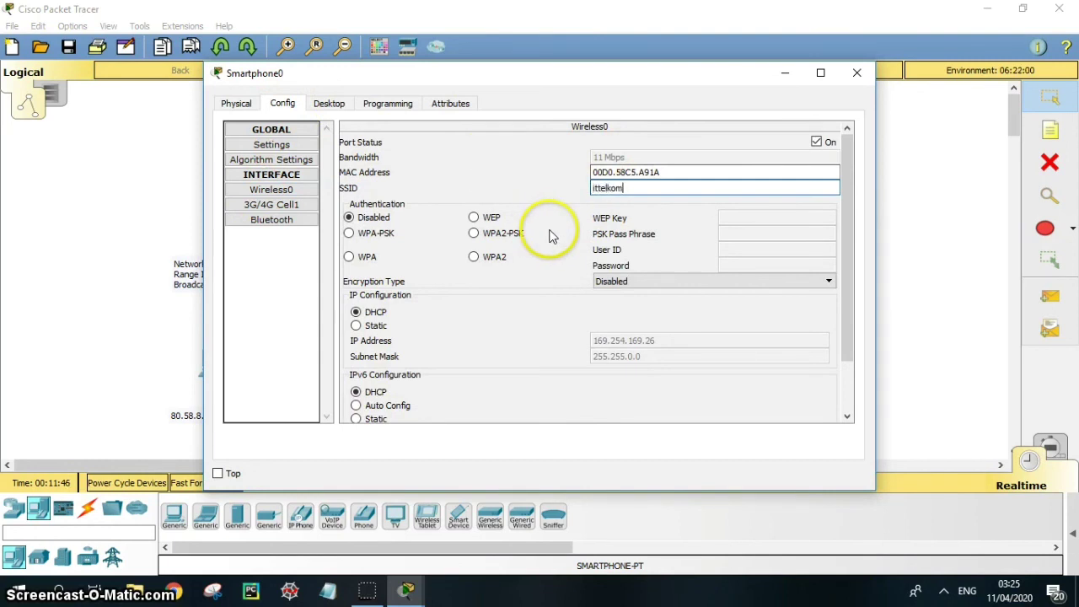
Secure Smartphone0's wireless interface with WPA2-PSK, enter the PSK pass phrase, and close its window.
left_click(475, 234)
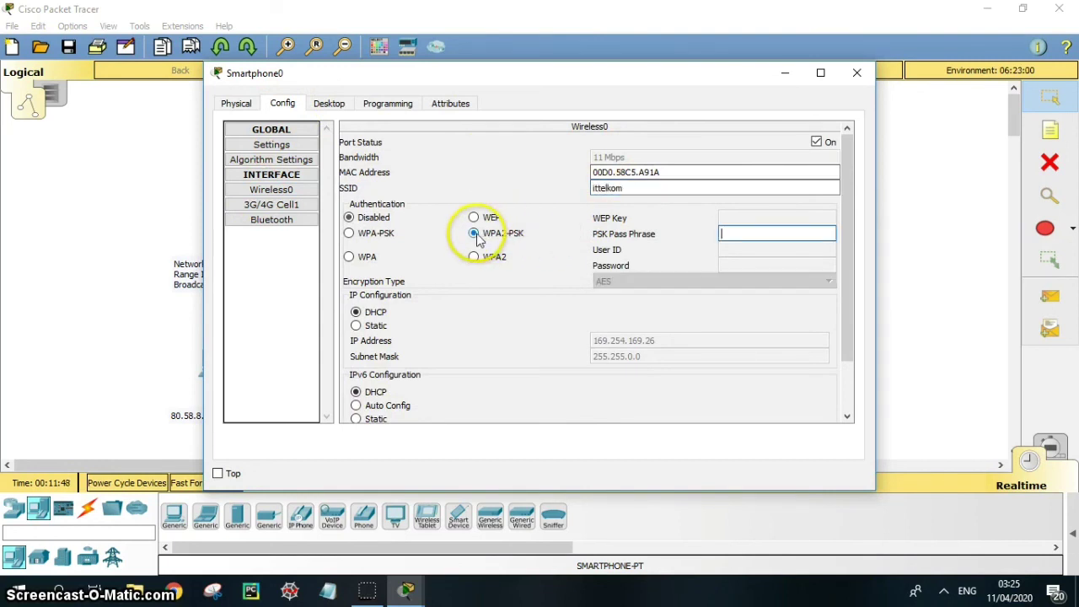
left_click(752, 231)
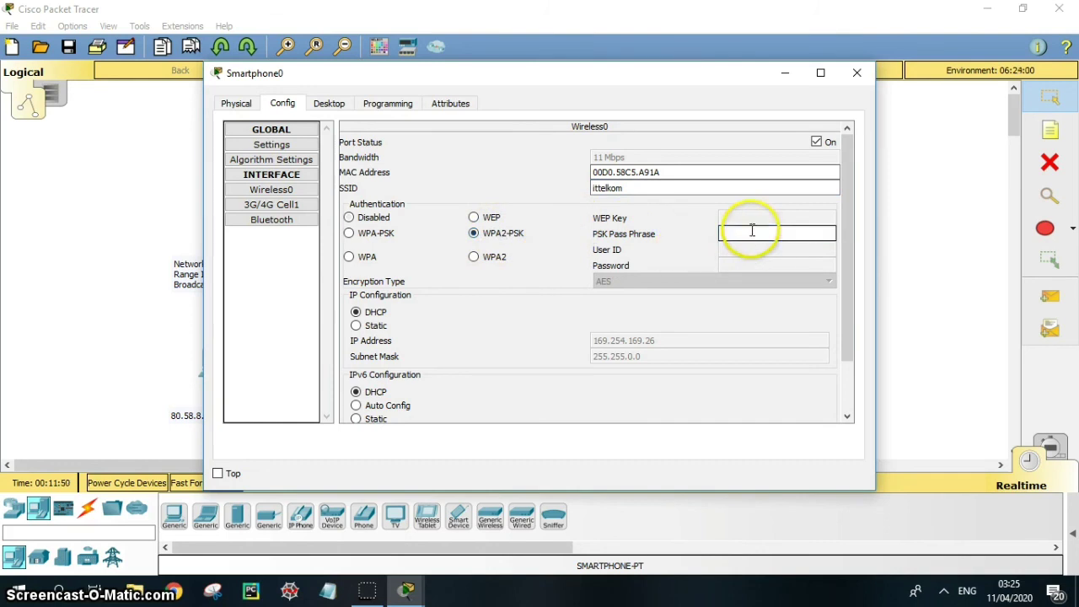
type("surab")
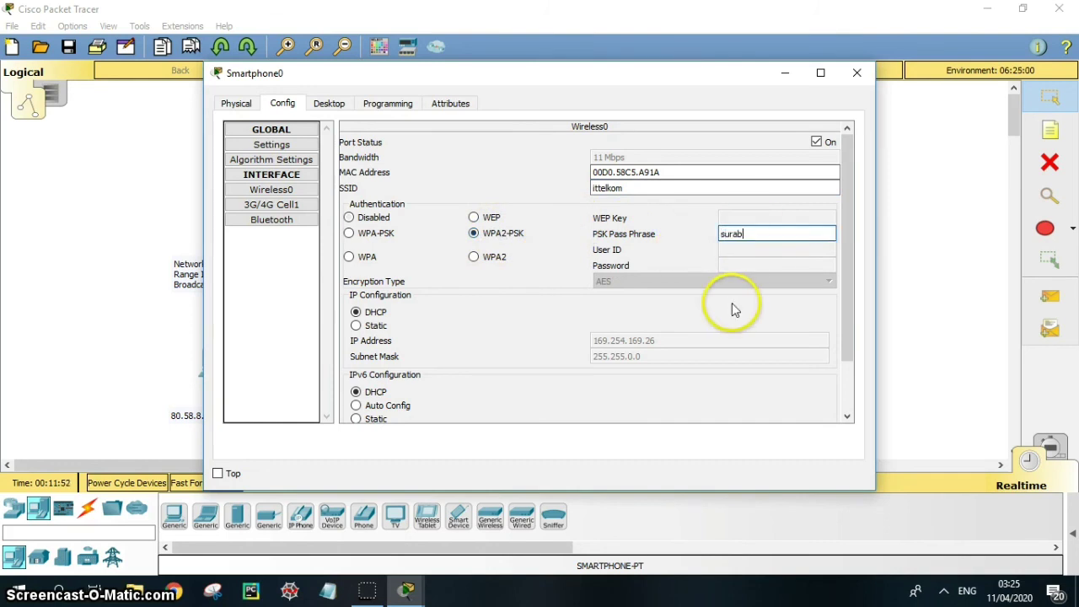
type("aya")
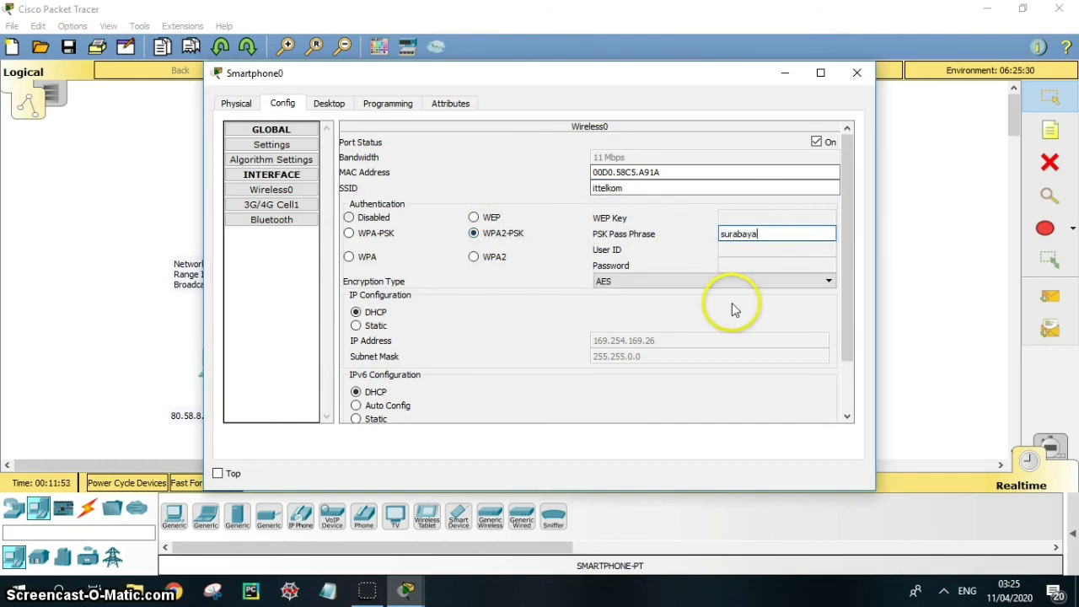
left_click(855, 74)
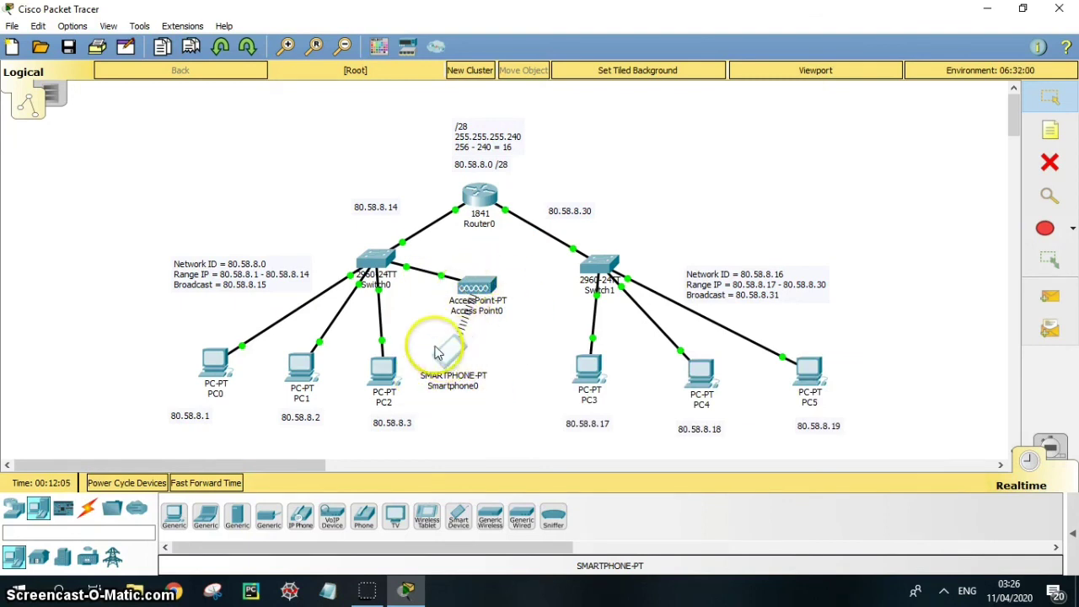
Shift Smartphone0 slightly toward PC2, place a wireless tablet beside it below Access Point0, and open the tablet's device window.
left_click_drag(437, 353, 424, 344)
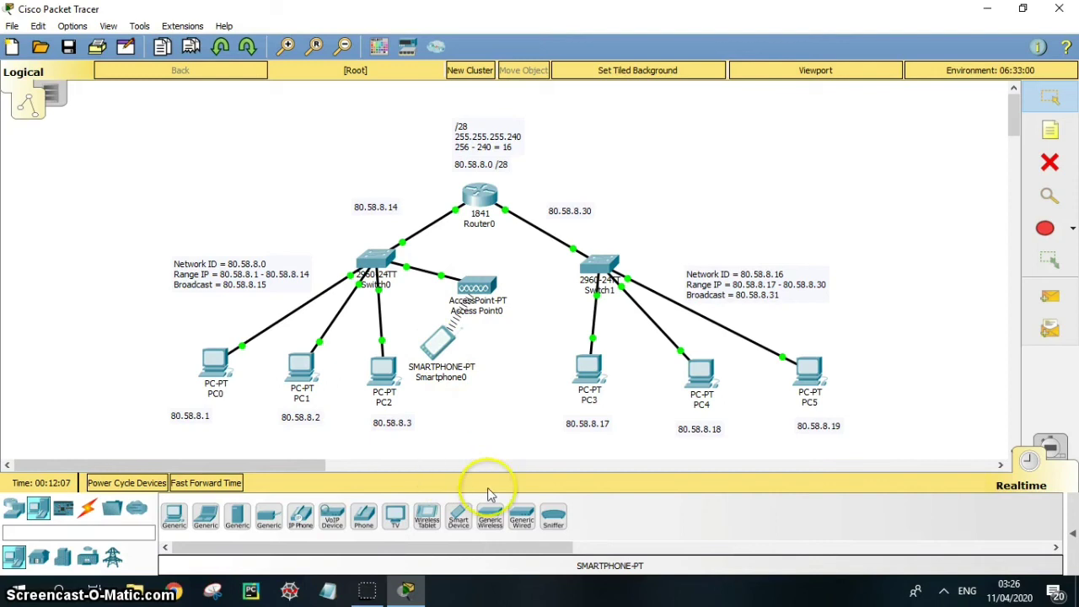
left_click_drag(428, 516, 512, 362)
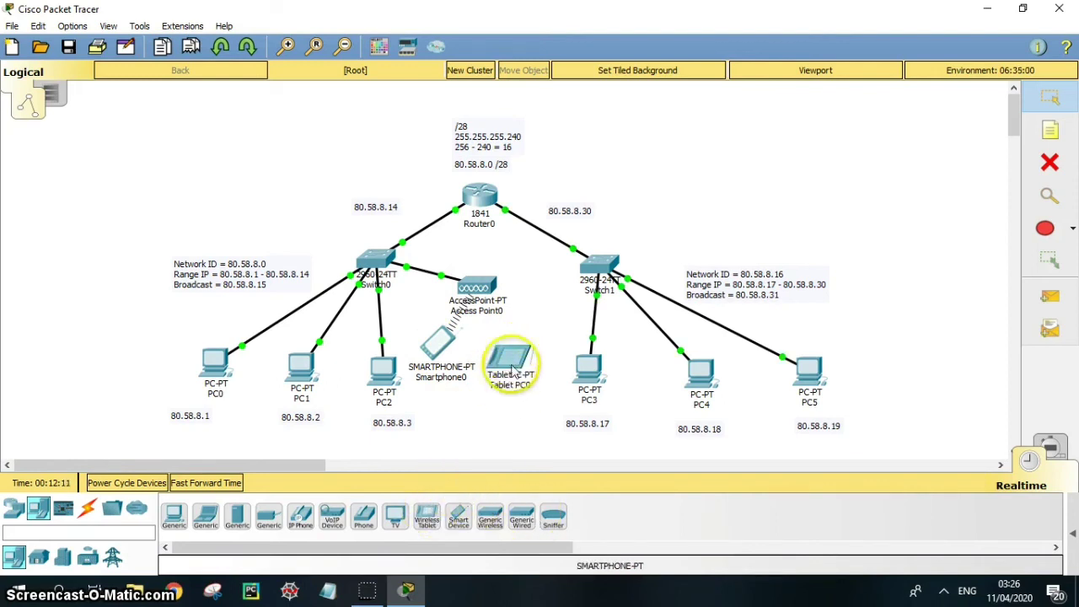
left_click(505, 355)
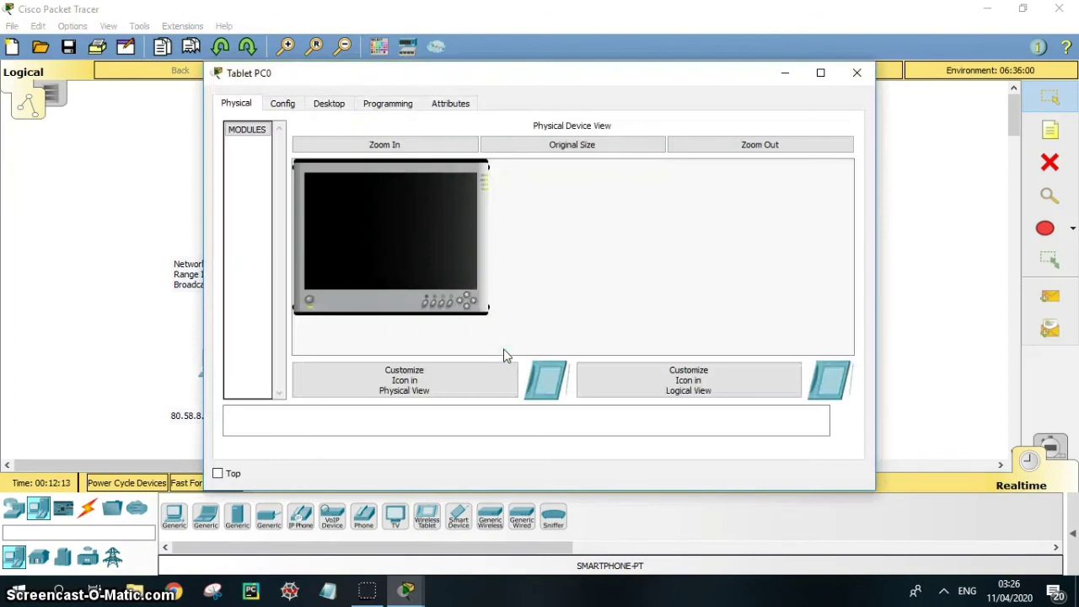
Set the SSID of Tablet PC0's Wireless0 interface to ittelkom.
left_click(281, 104)
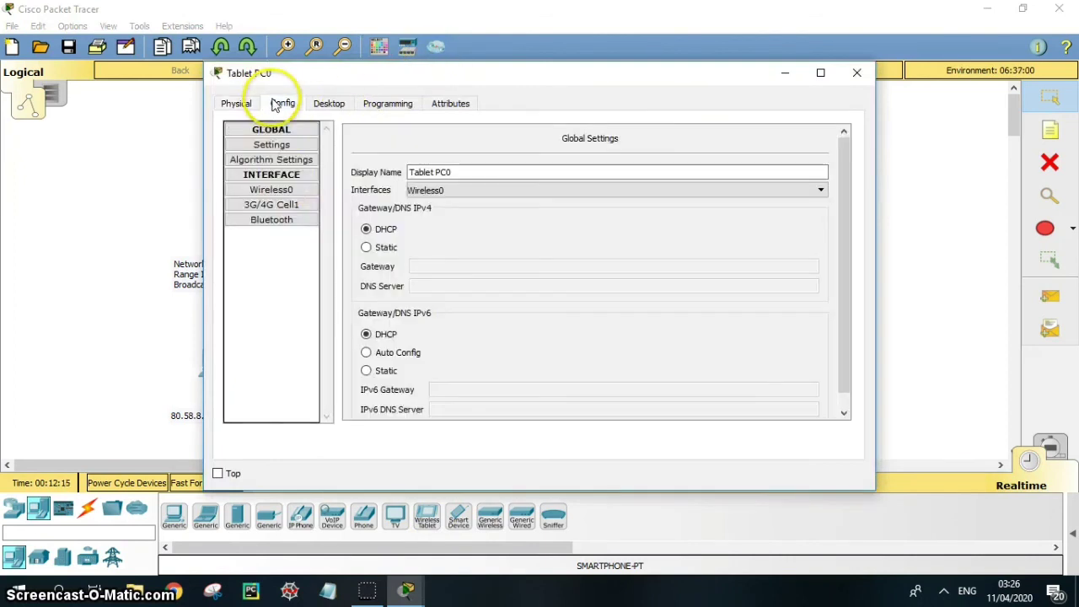
left_click(287, 191)
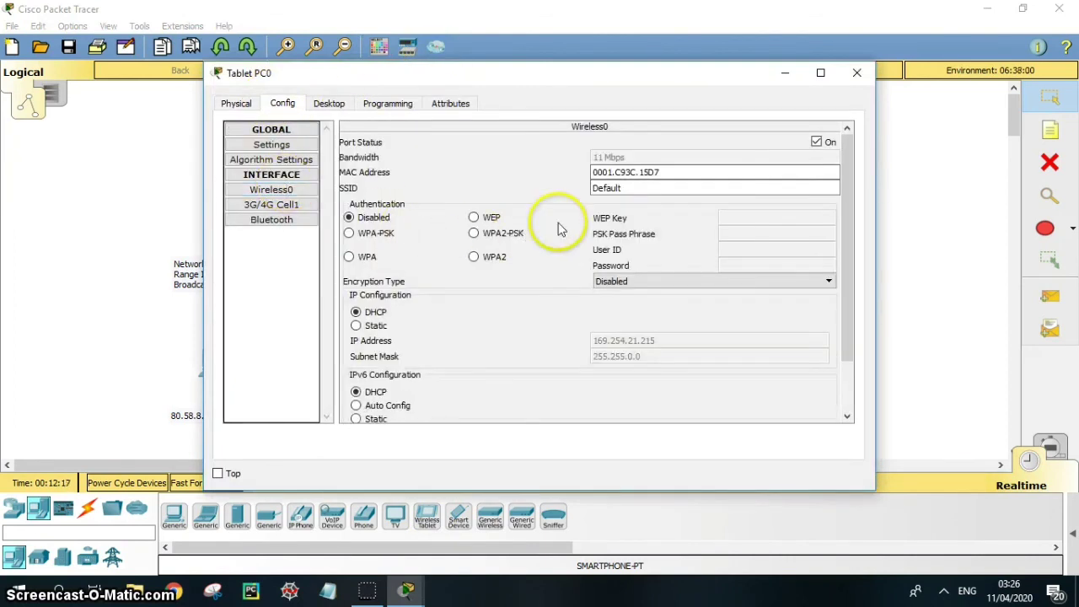
left_click(628, 186)
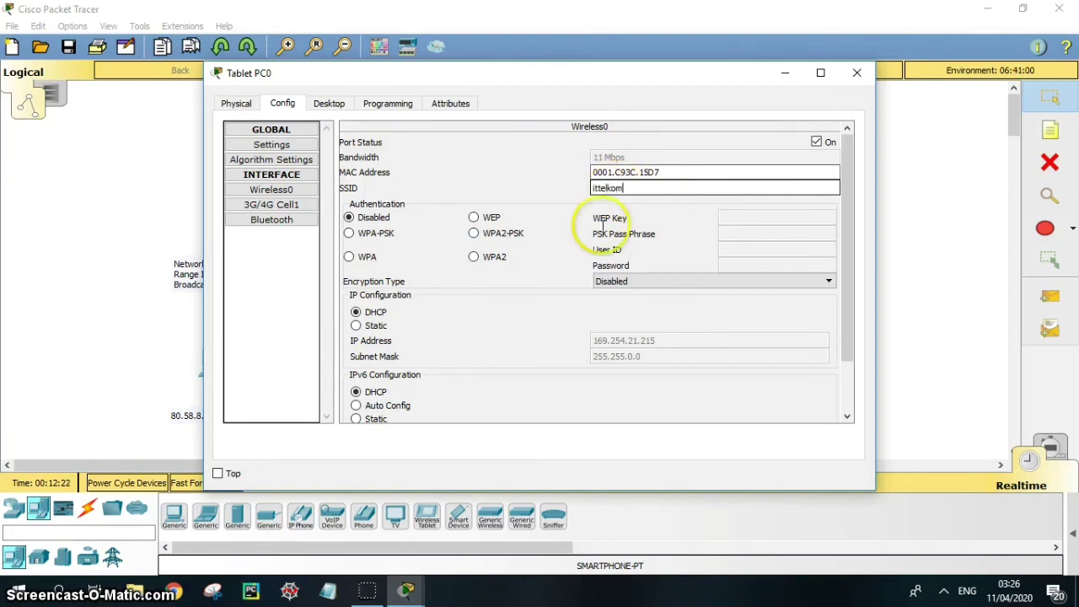
Secure Tablet PC0's wireless interface with WPA2-PSK, enter the PSK pass phrase, and close its window.
left_click(474, 233)
left_click(730, 237)
type("surabaya")
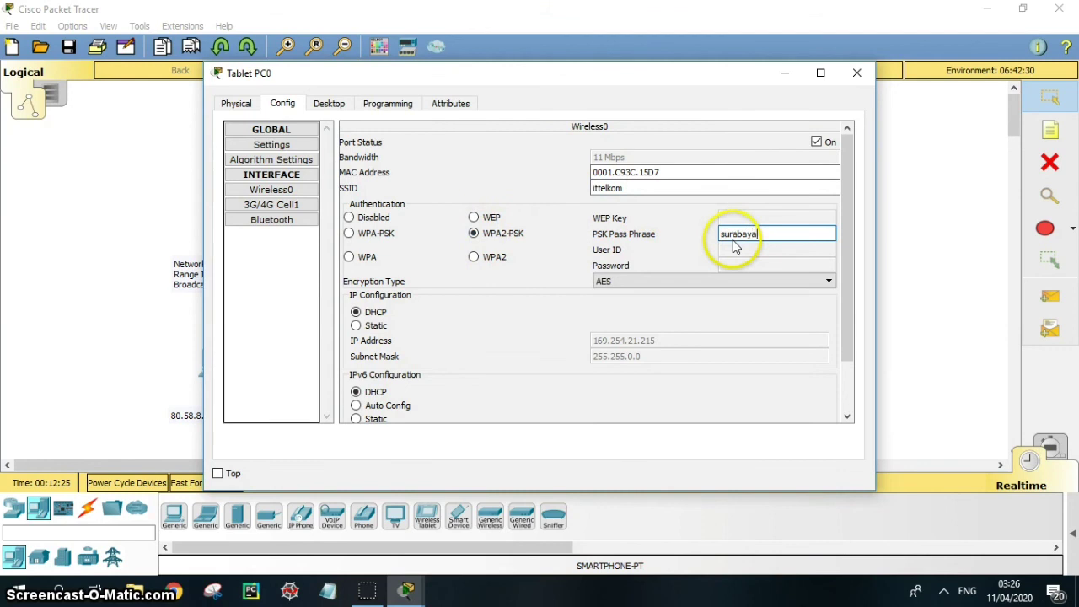
left_click(857, 73)
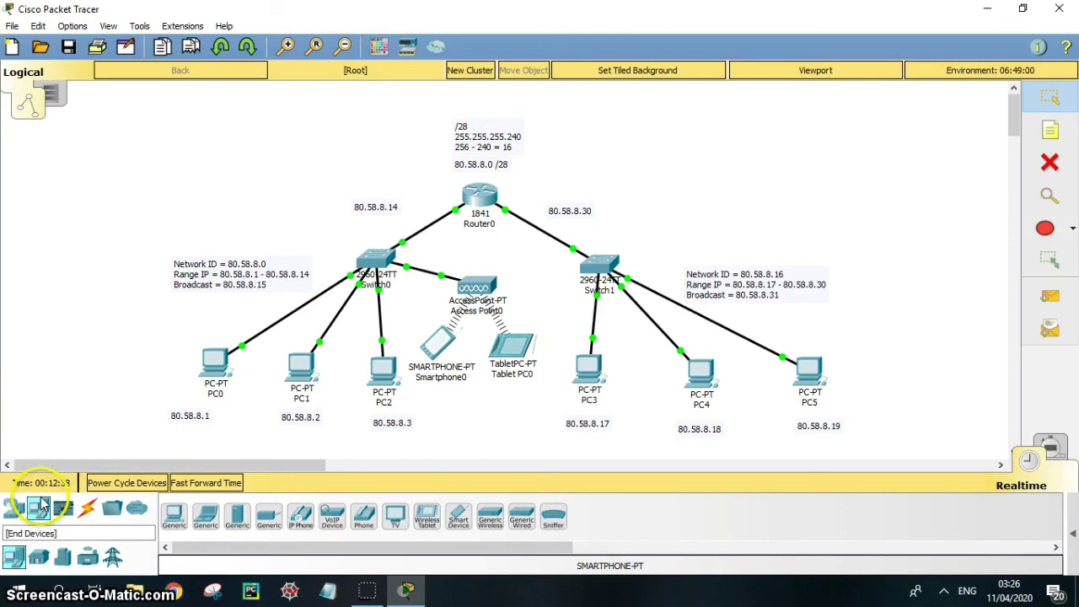
Add a generic server (Server-PT) above the 80.58.8.0 network note and connect it to Switch0 with an automatically chosen connection type.
left_click(240, 515)
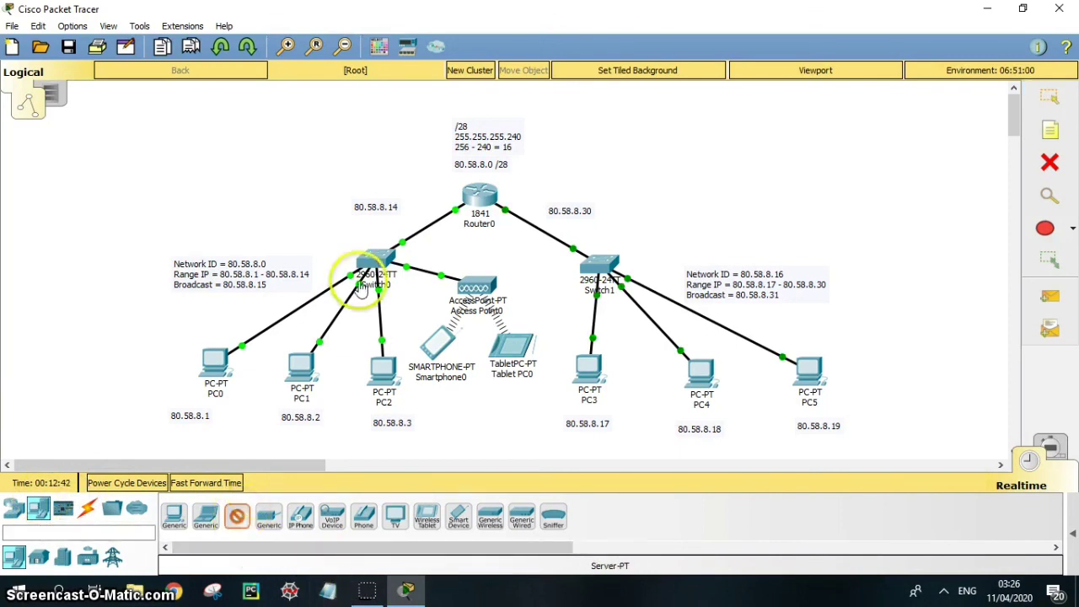
left_click(199, 173)
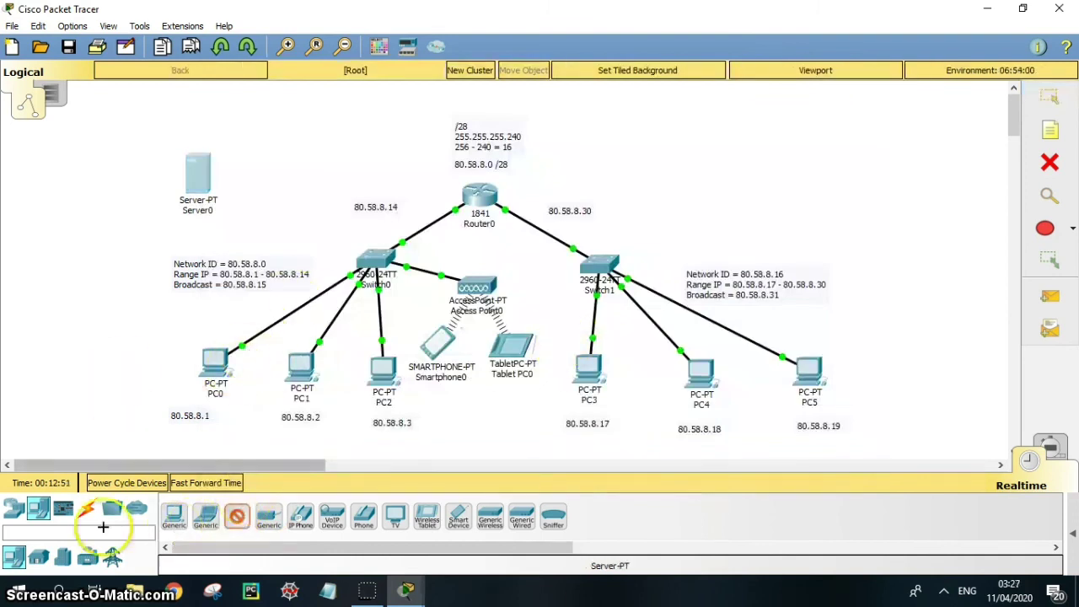
left_click(89, 510)
left_click(173, 516)
left_click(203, 177)
left_click(379, 268)
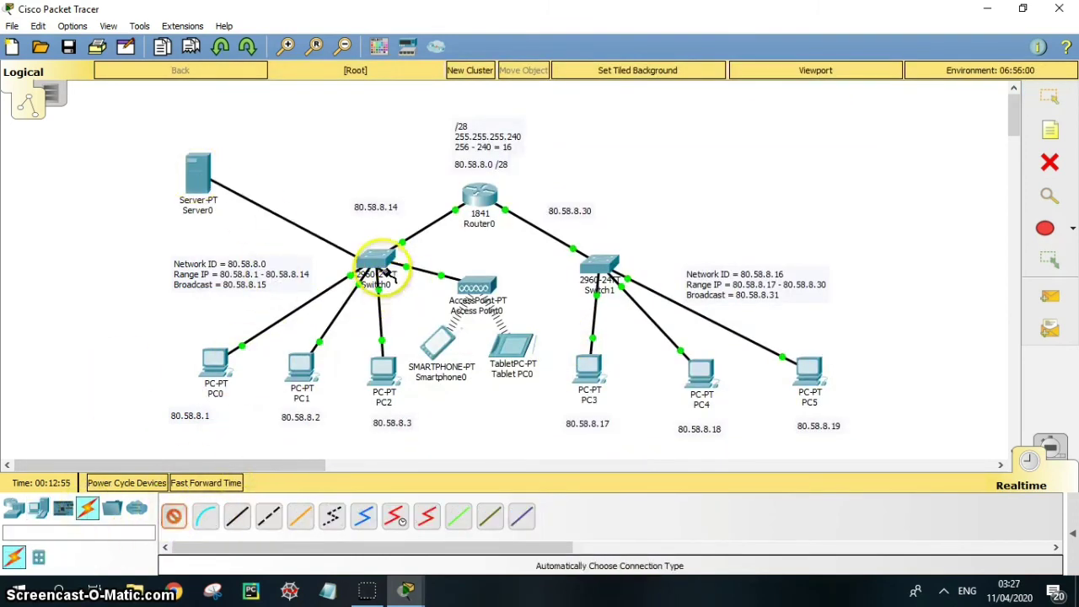
Give Server0 the static IP address 80.58.8.12 with subnet mask 255.255.255.240.
left_click(197, 174)
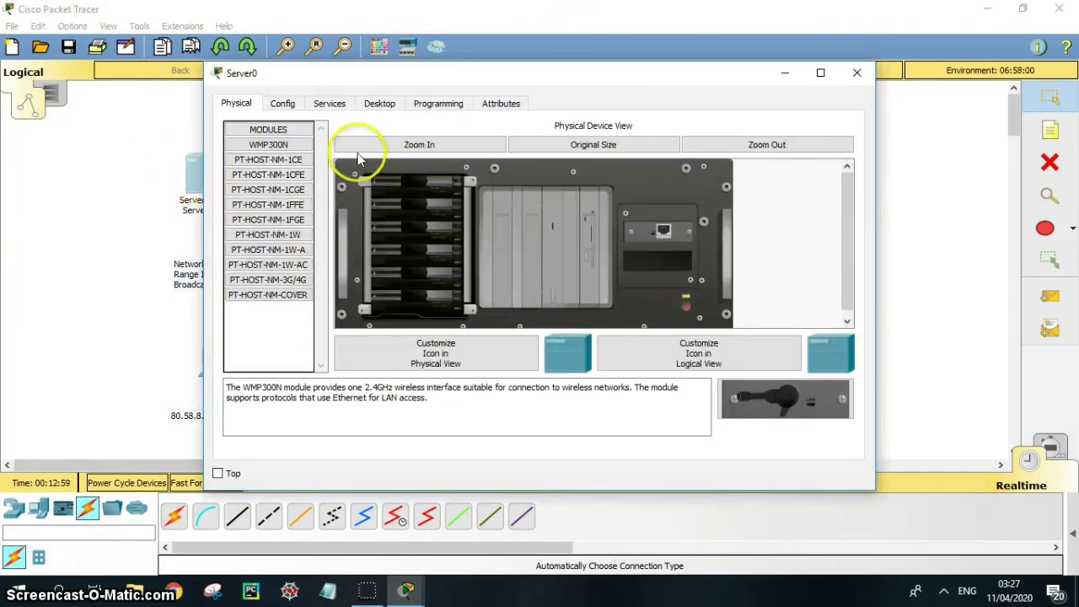
left_click(334, 102)
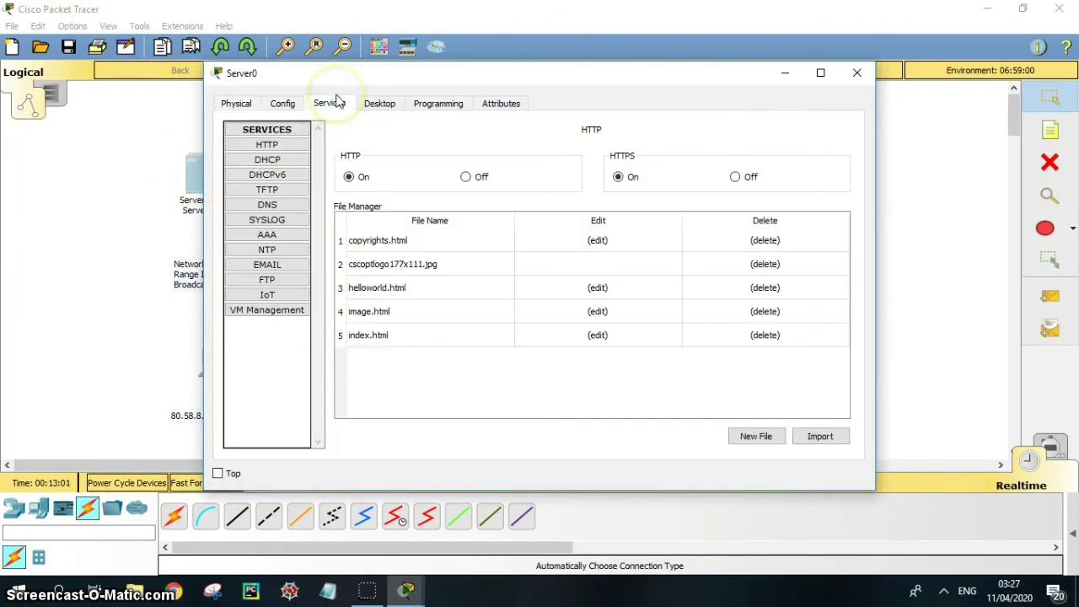
left_click(297, 107)
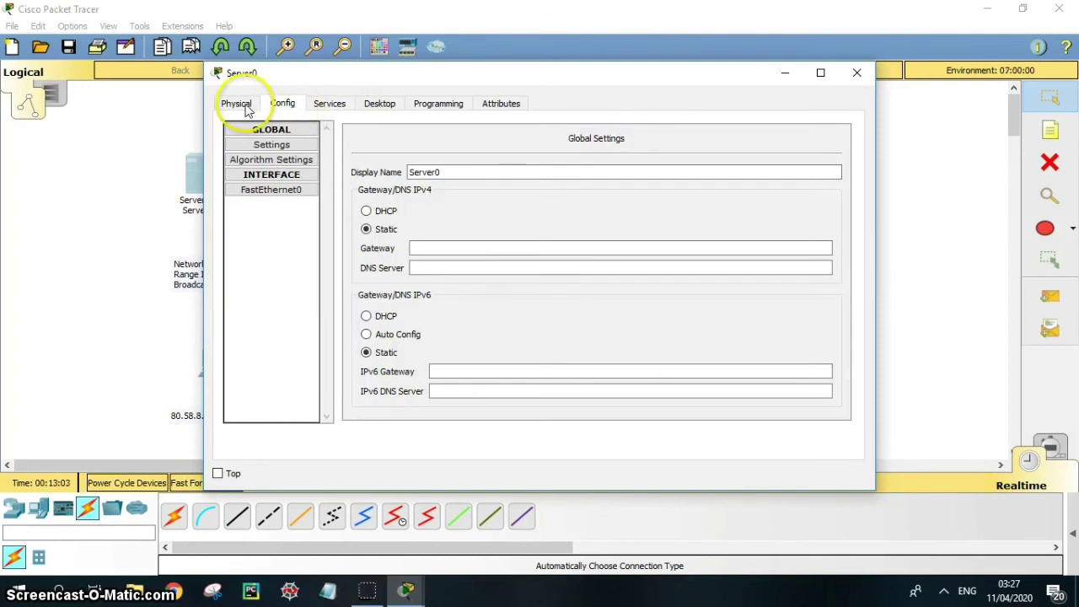
left_click(322, 106)
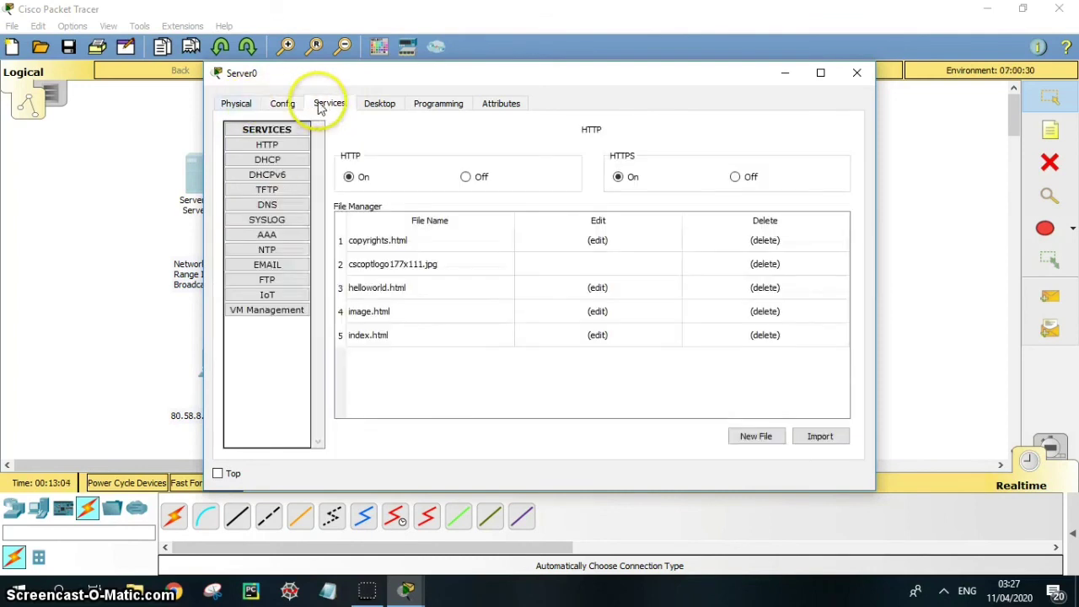
left_click(377, 107)
left_click(281, 152)
left_click(470, 199)
left_click_drag(482, 74, 650, 59)
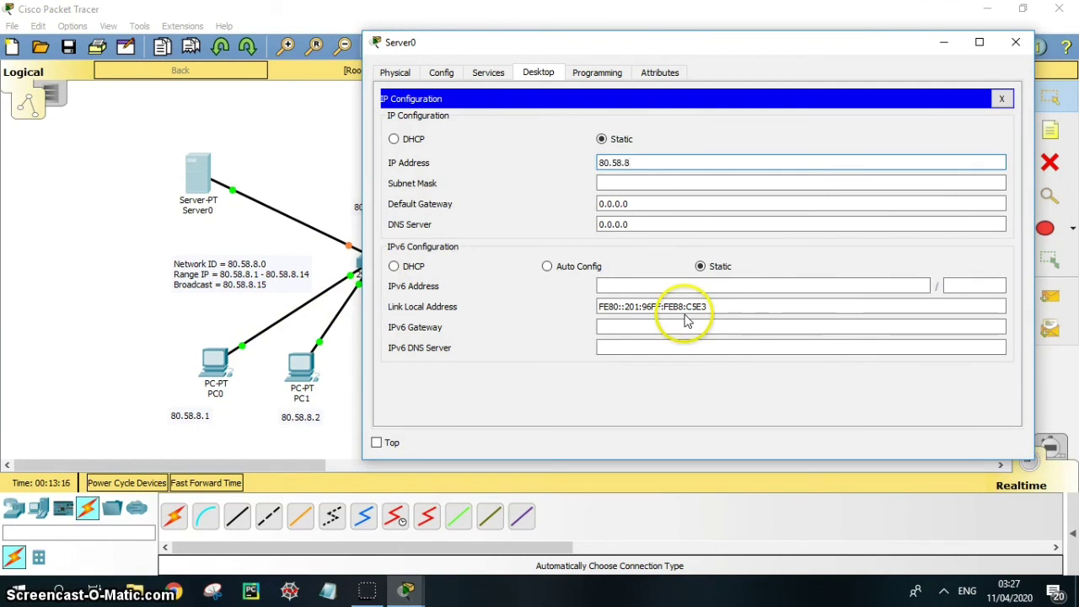
type("12")
left_click(622, 180)
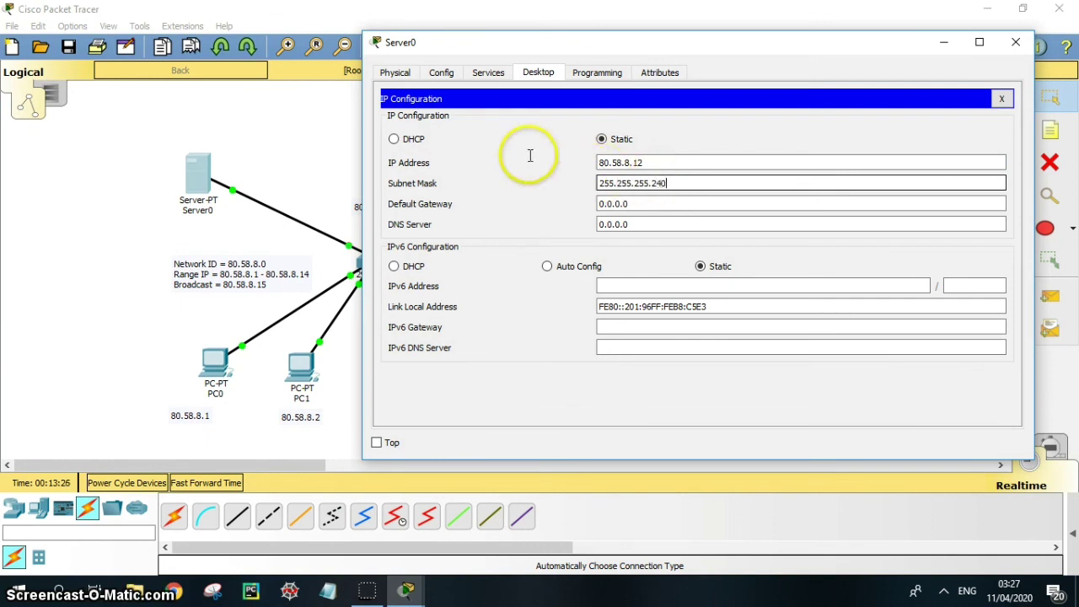
Set Server0's DHCP default gateway to 80.58.8.14 and start IP address to 80.58.8.1, and turn on the FastEthernet0 DHCP service.
left_click(488, 72)
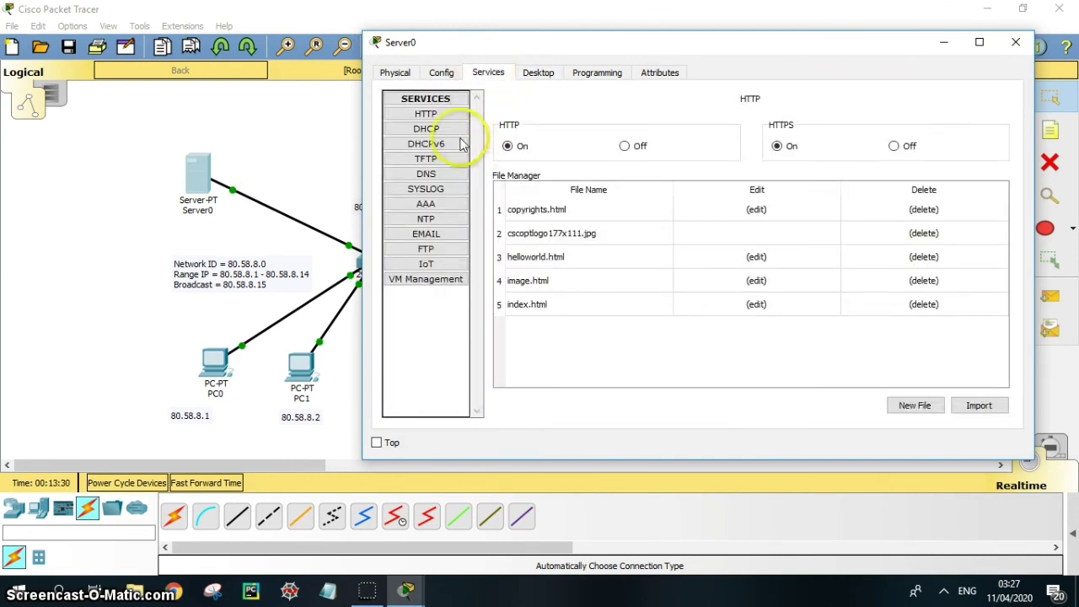
left_click(427, 129)
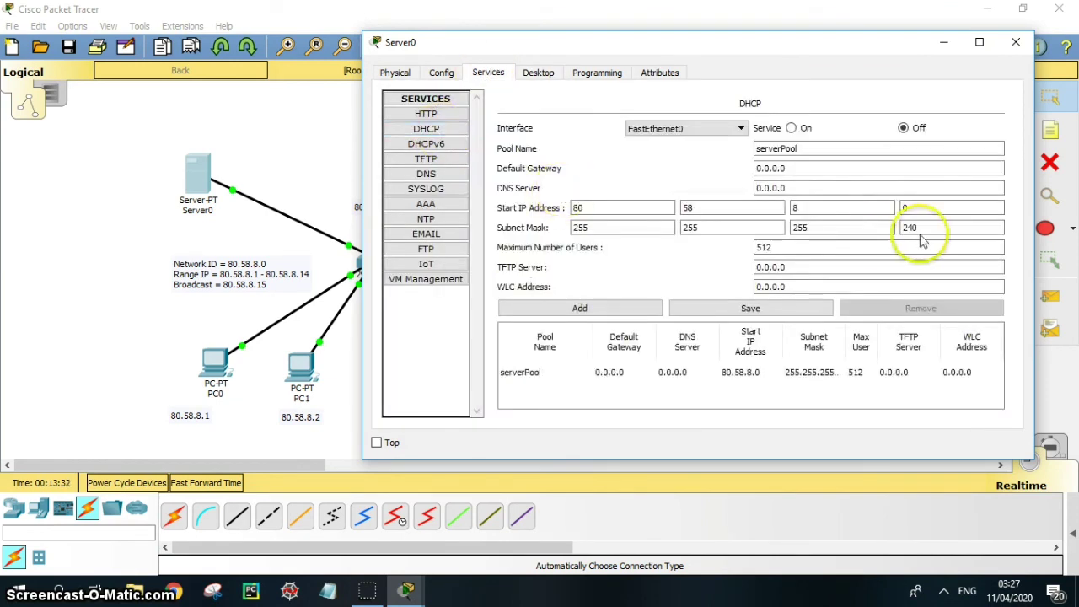
left_click_drag(806, 176, 734, 153)
left_click_drag(734, 54, 810, 56)
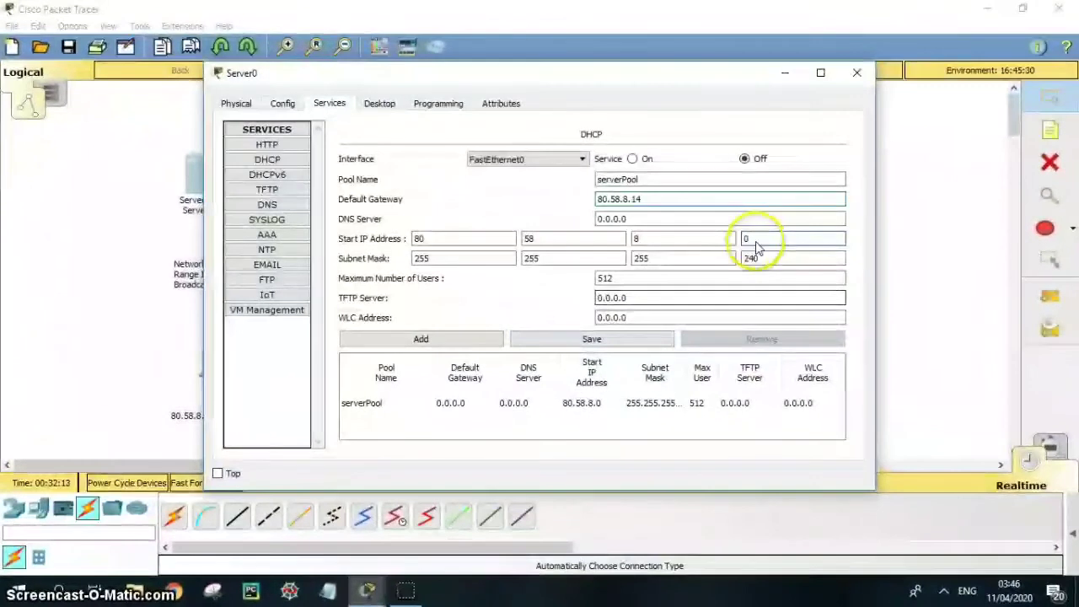
double_click(752, 240)
type("1")
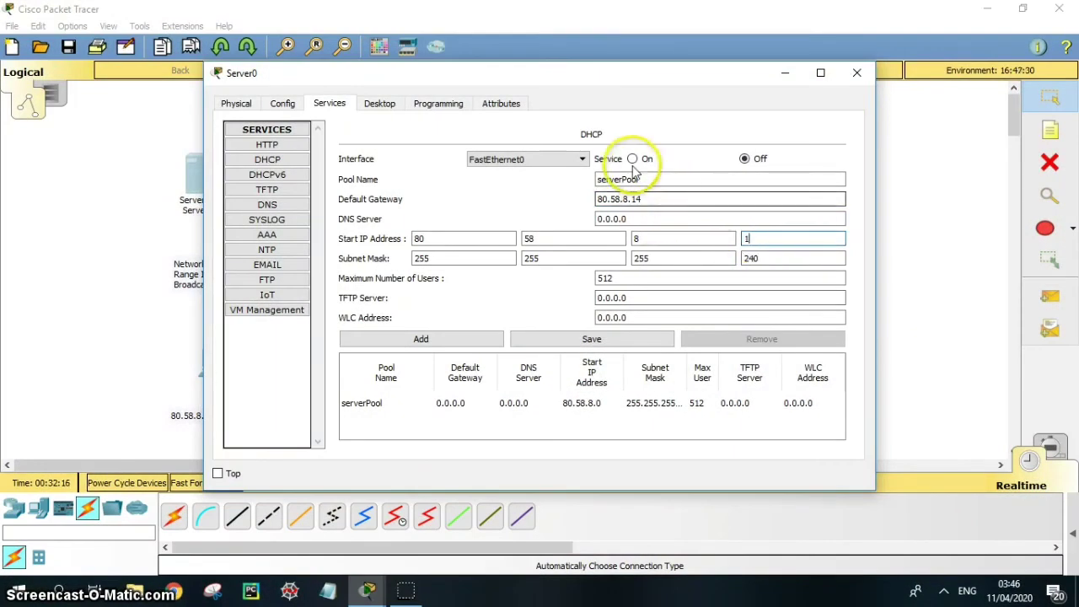
left_click(632, 158)
left_click(857, 73)
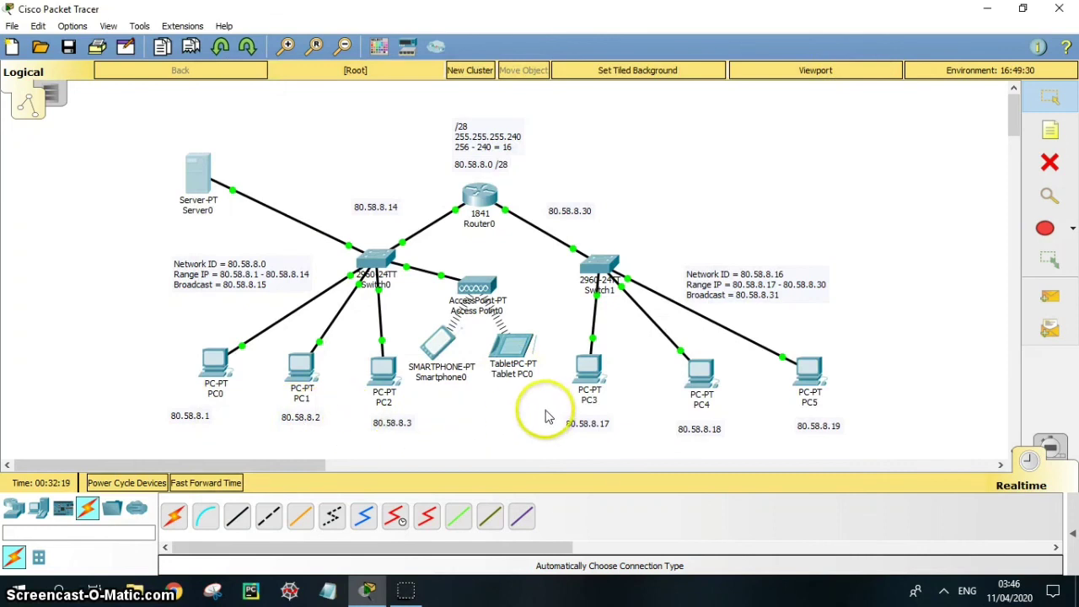
Switch PC1's IPv4 configuration from static to DHCP and close its window.
left_click(302, 368)
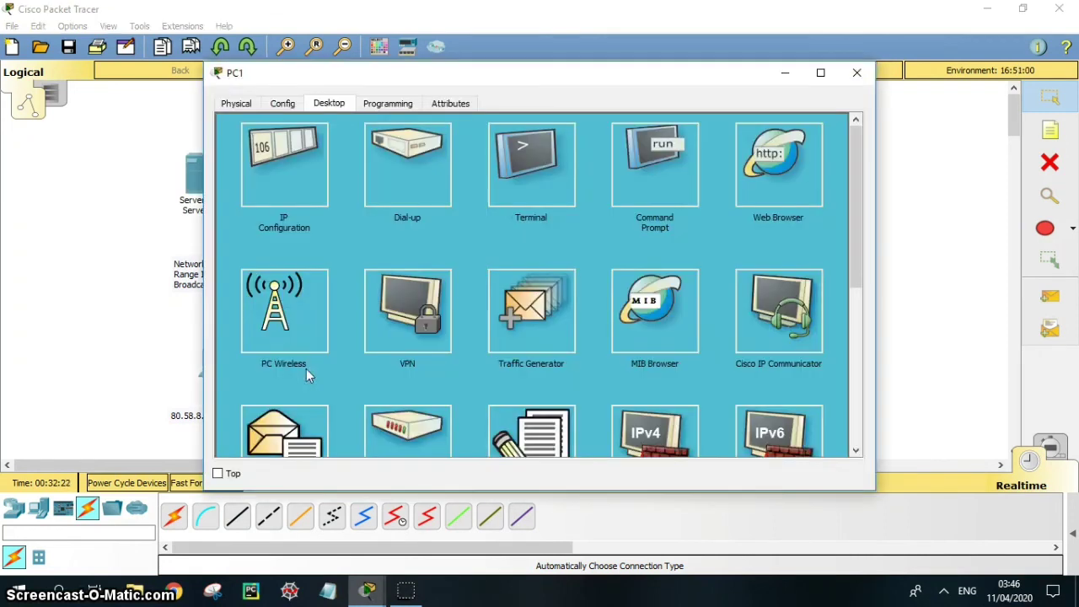
left_click(297, 156)
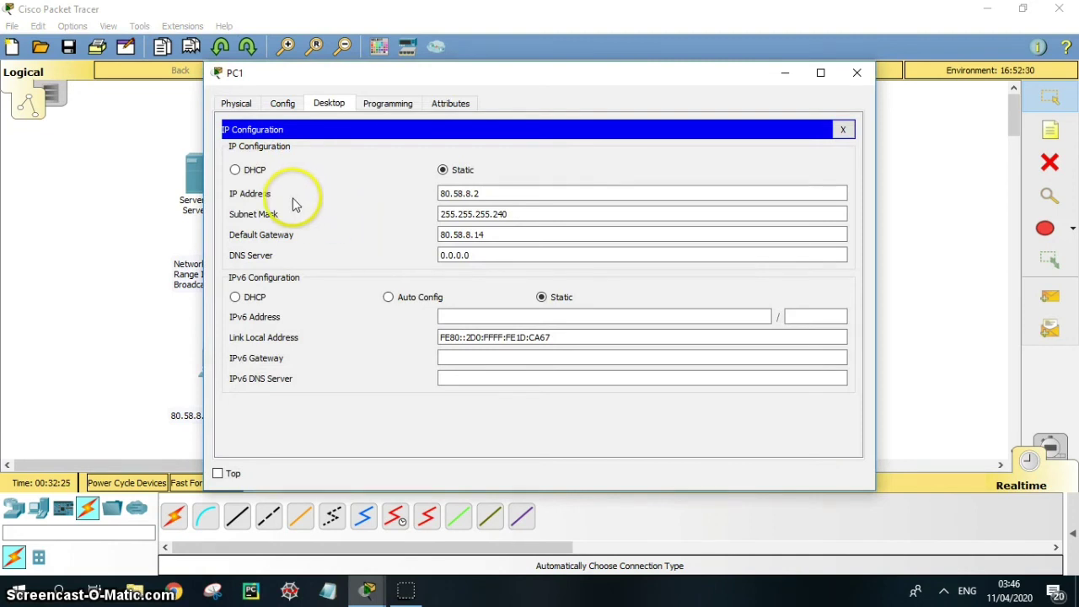
left_click(236, 171)
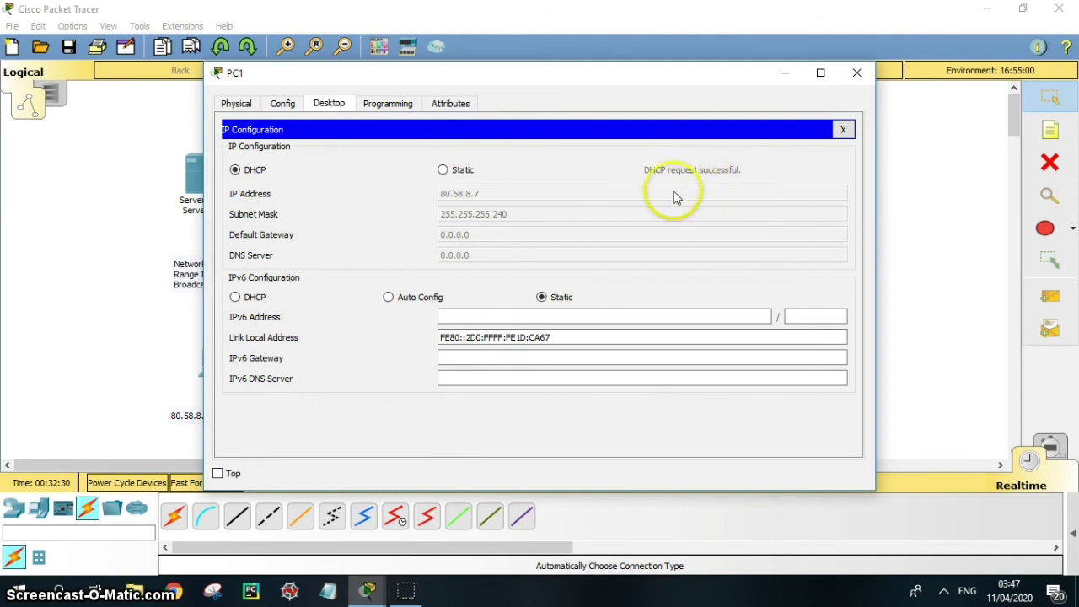
left_click_drag(576, 72, 660, 79)
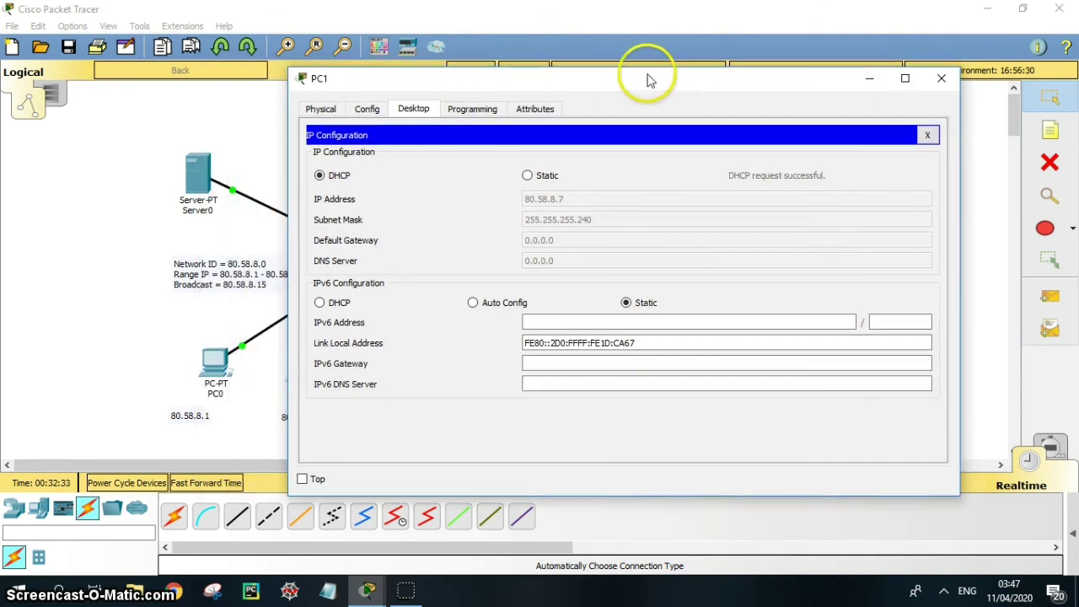
left_click(941, 79)
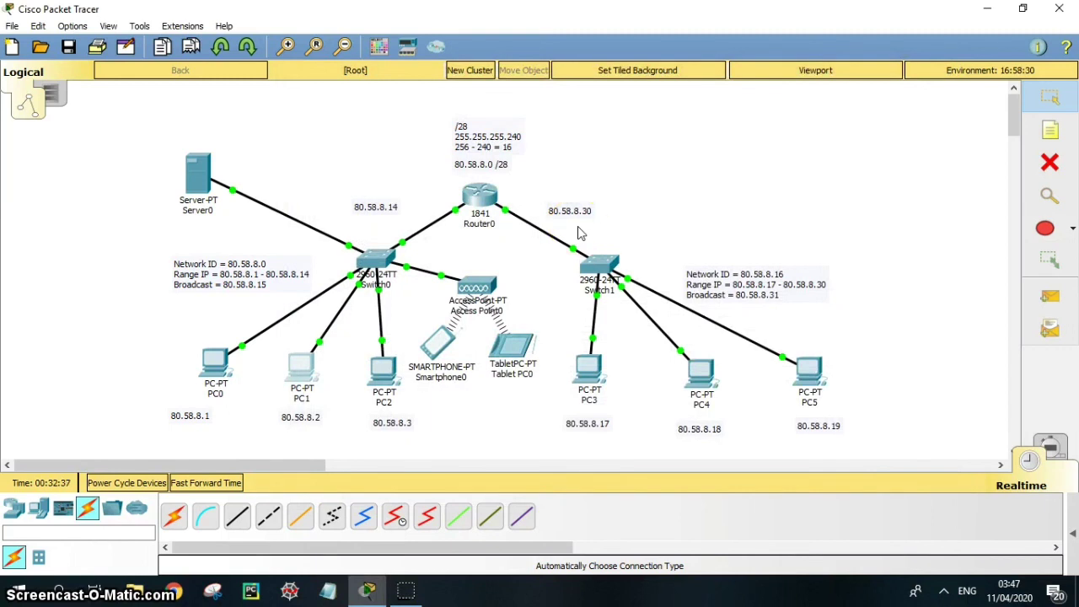